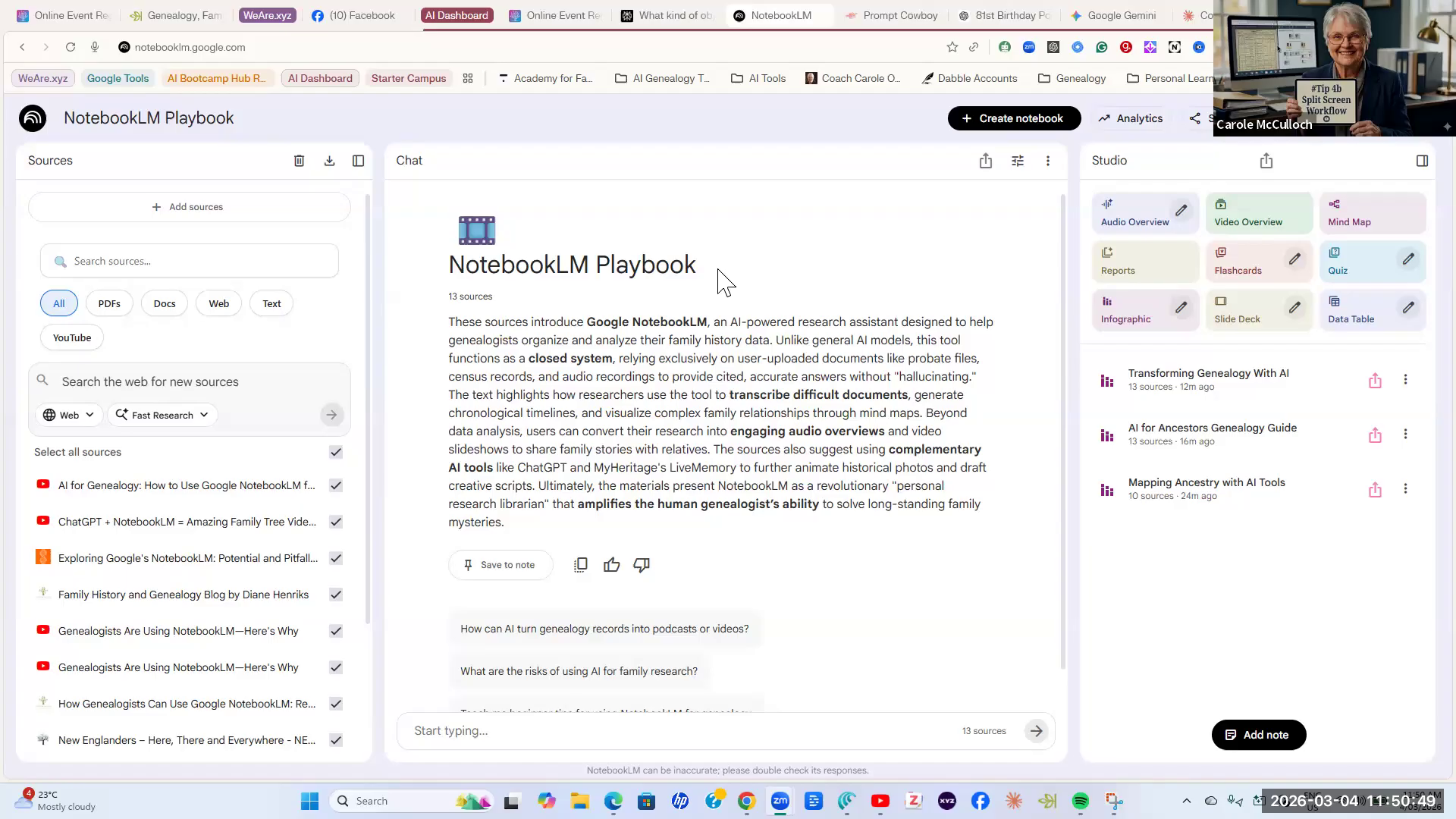
Show the NotebookLM Playbook notebook and the Prompt Cowboy tab side by side in a split view.
click(893, 16)
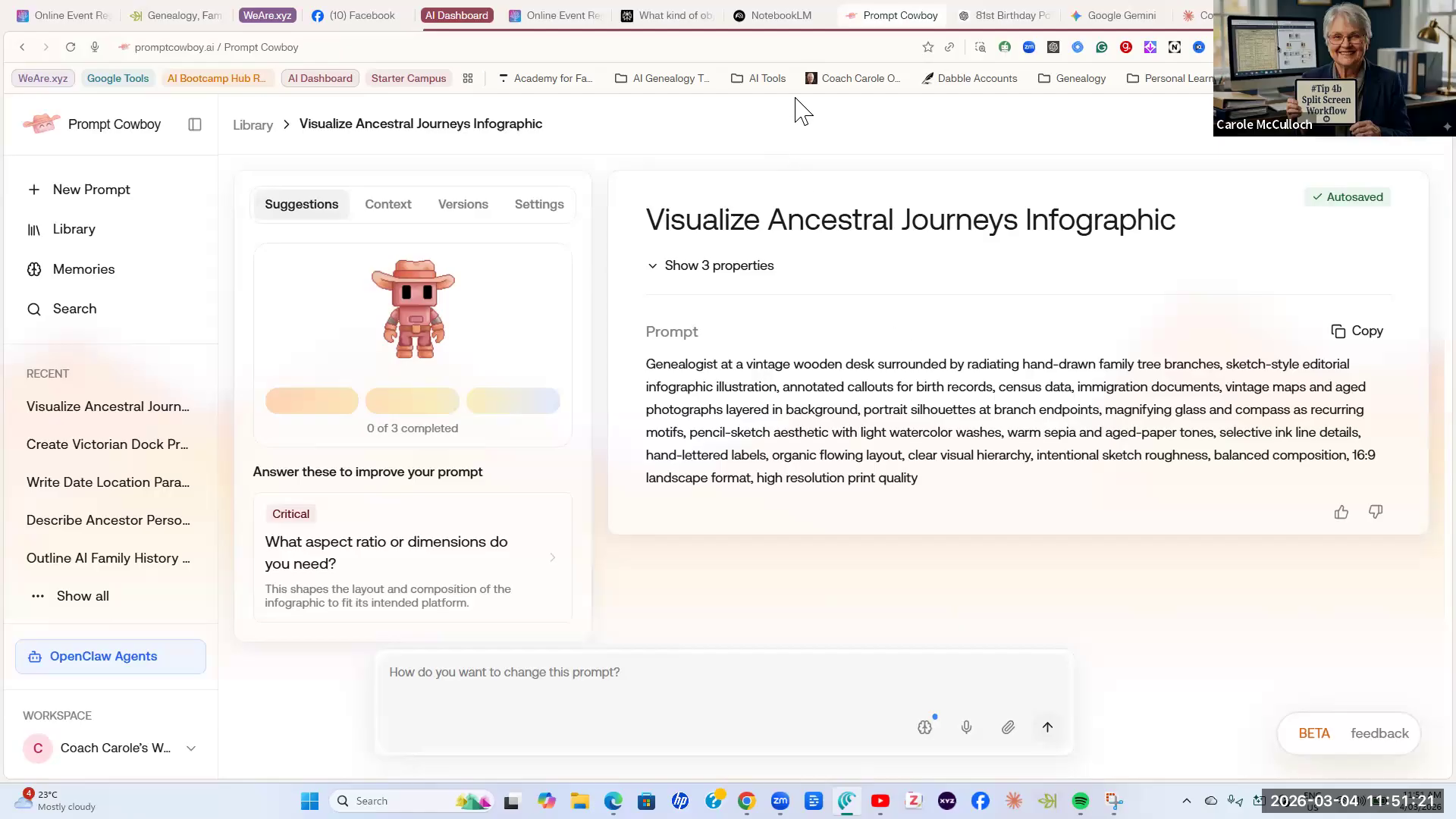
click(769, 26)
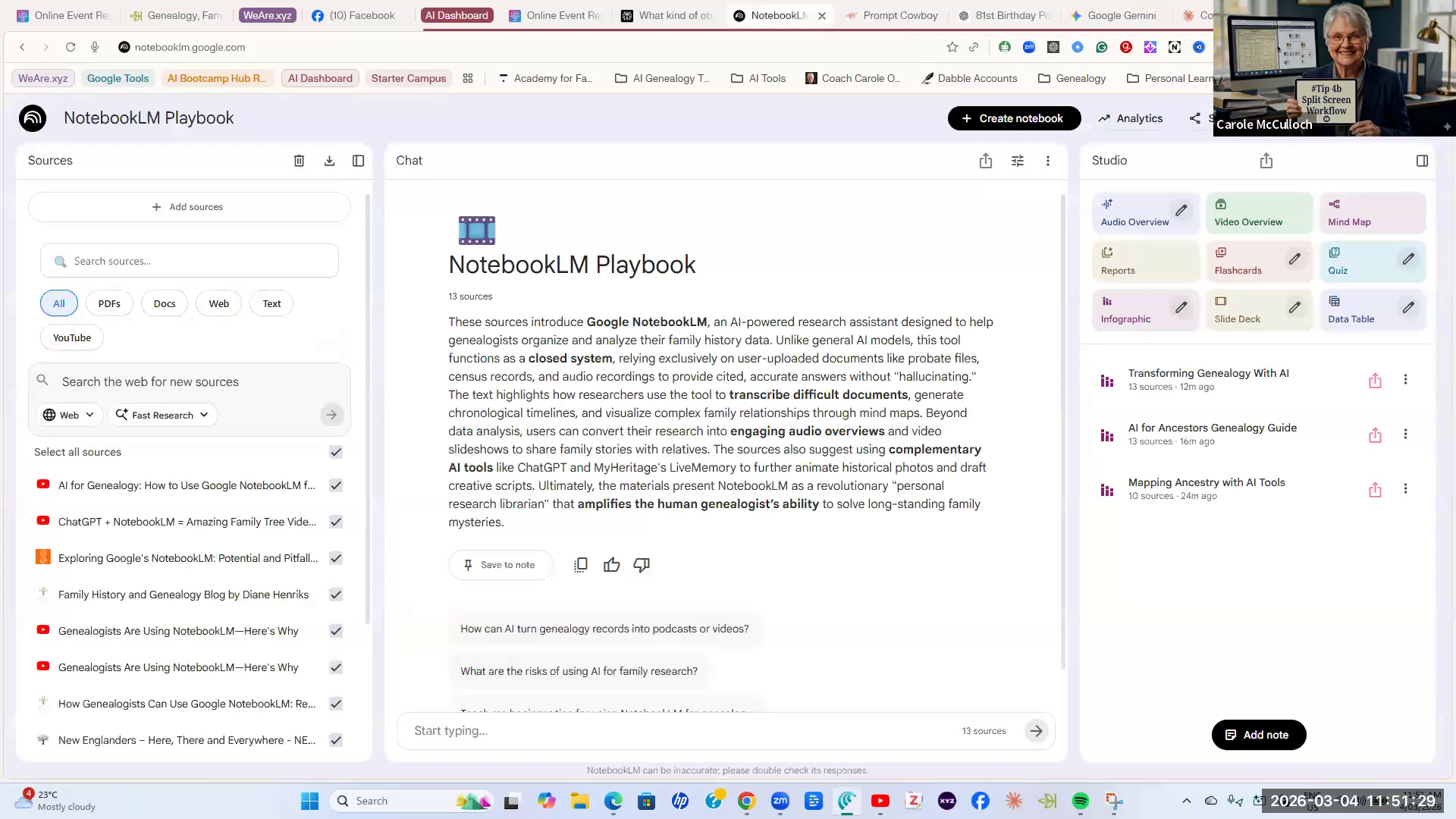
key(alt+f)
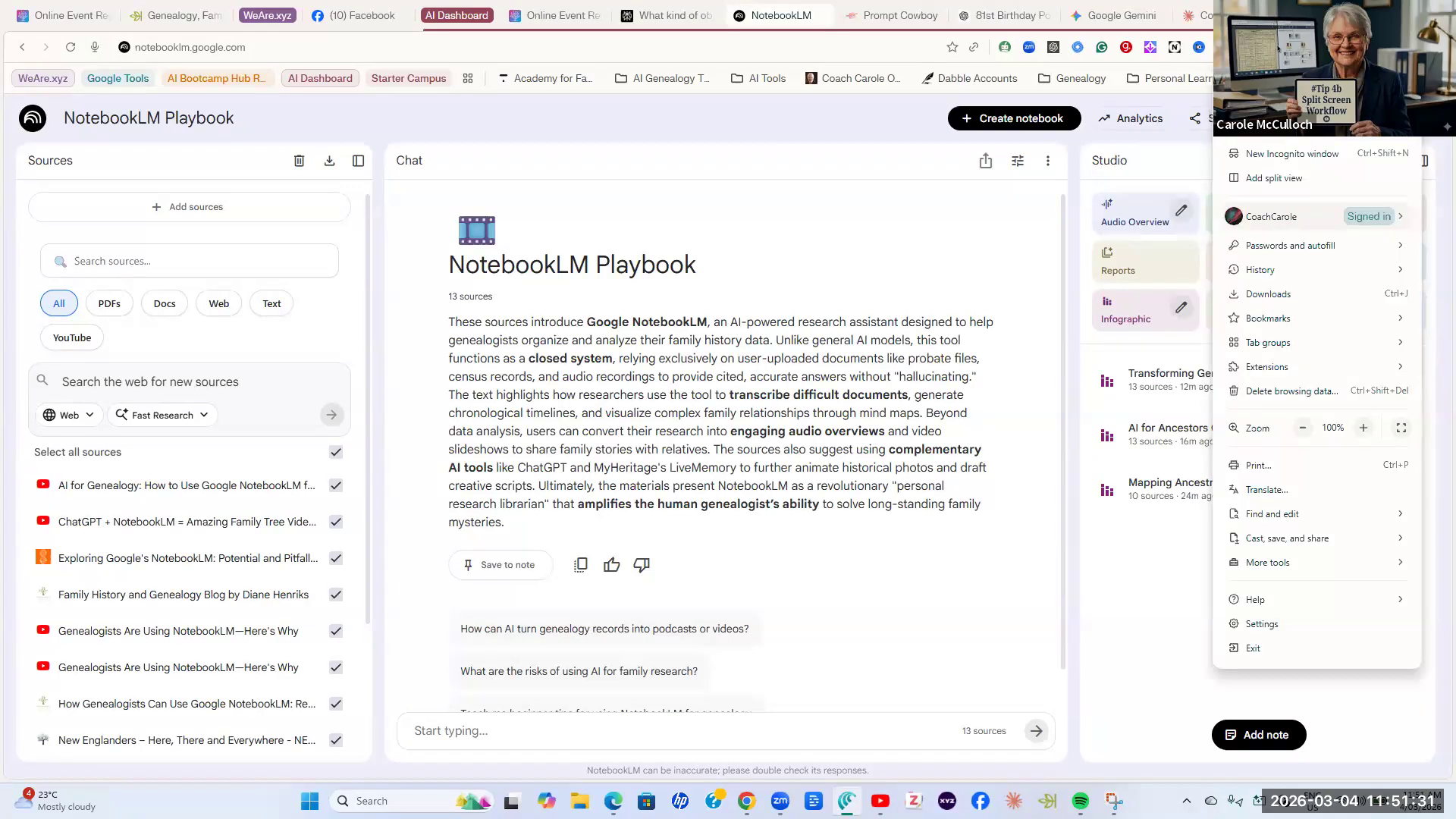
click(1272, 180)
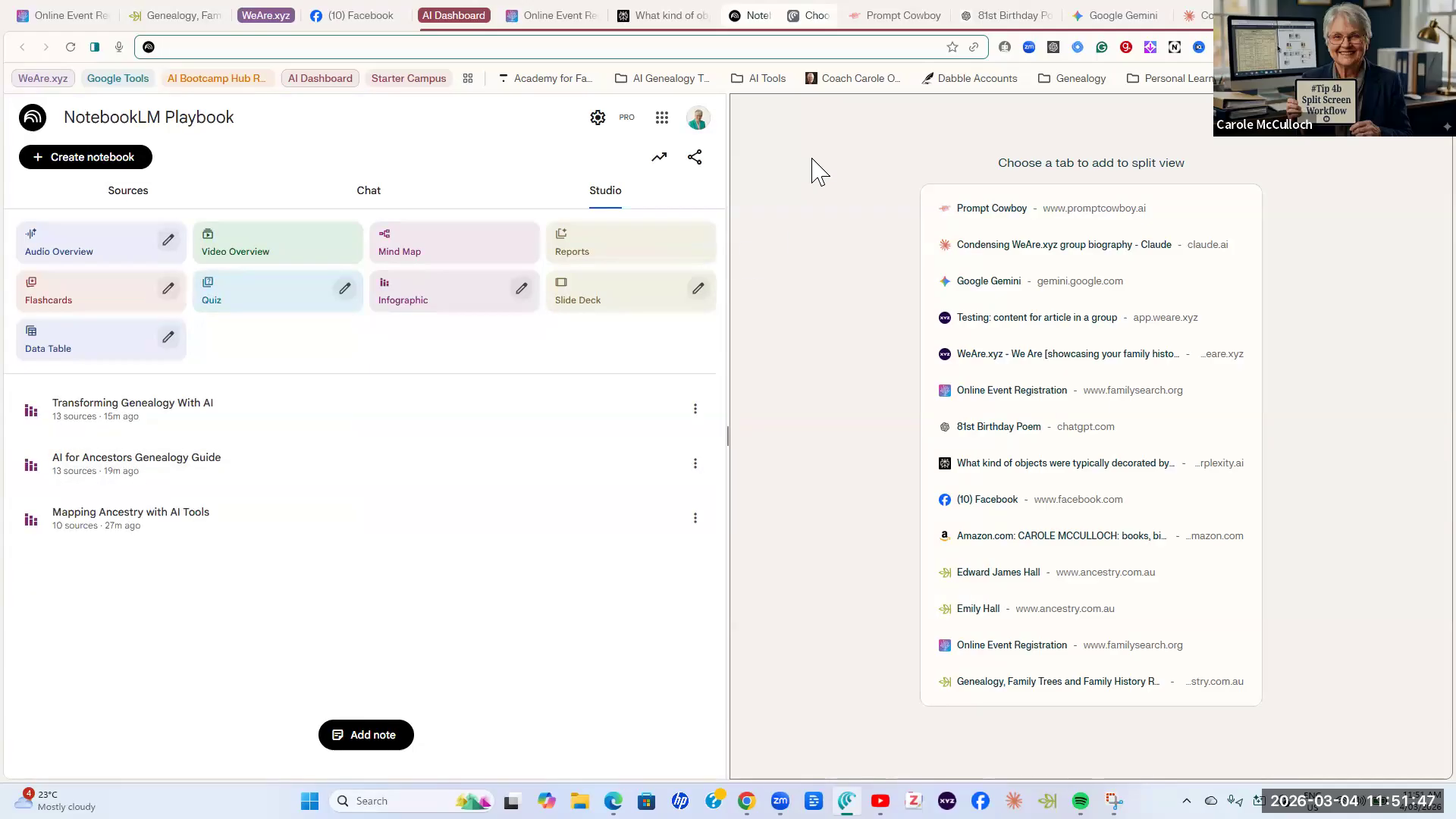
click(974, 219)
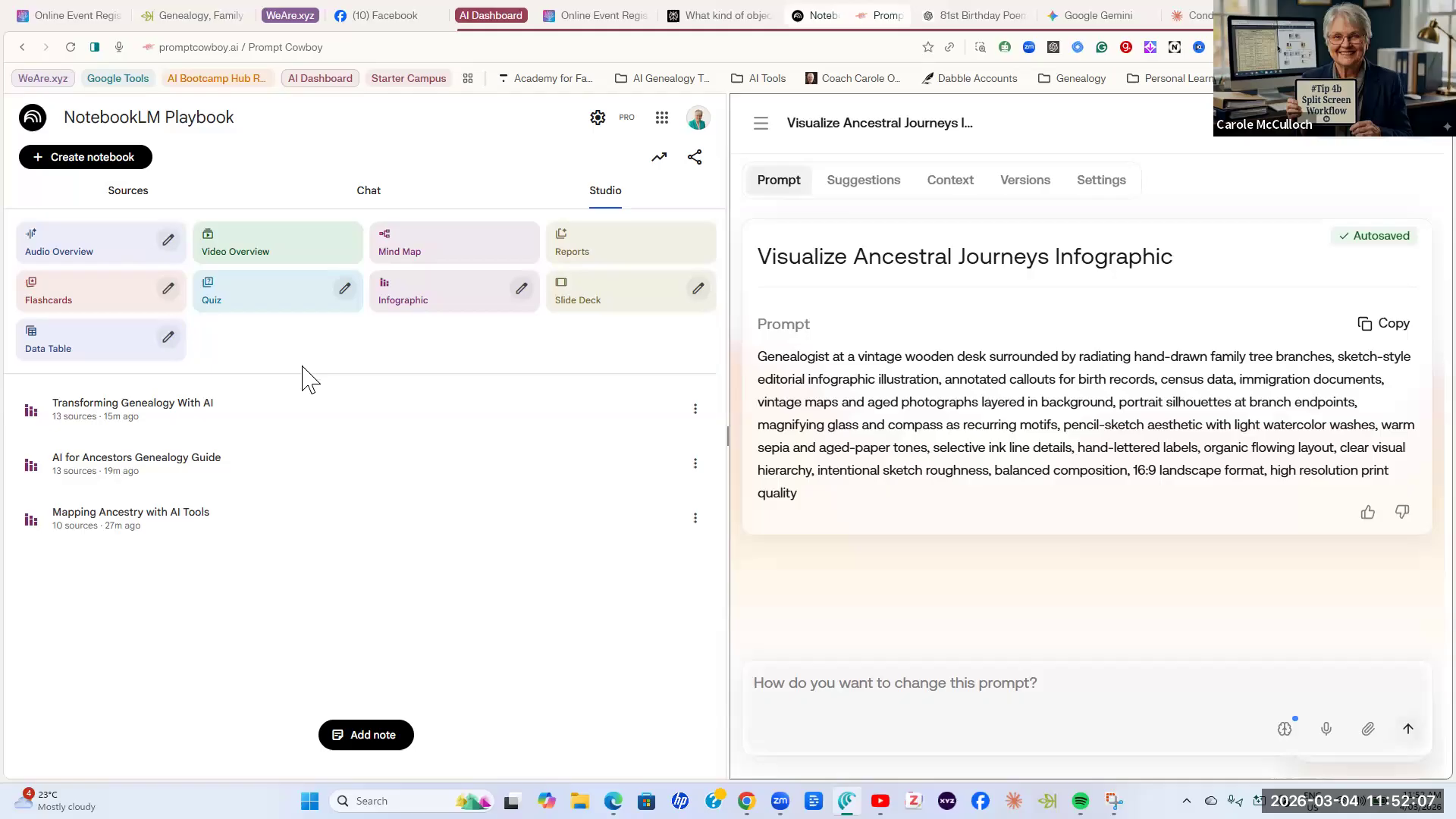
Start customizing a new infographic in the notebook's Studio and choose the Clay visual style.
click(522, 290)
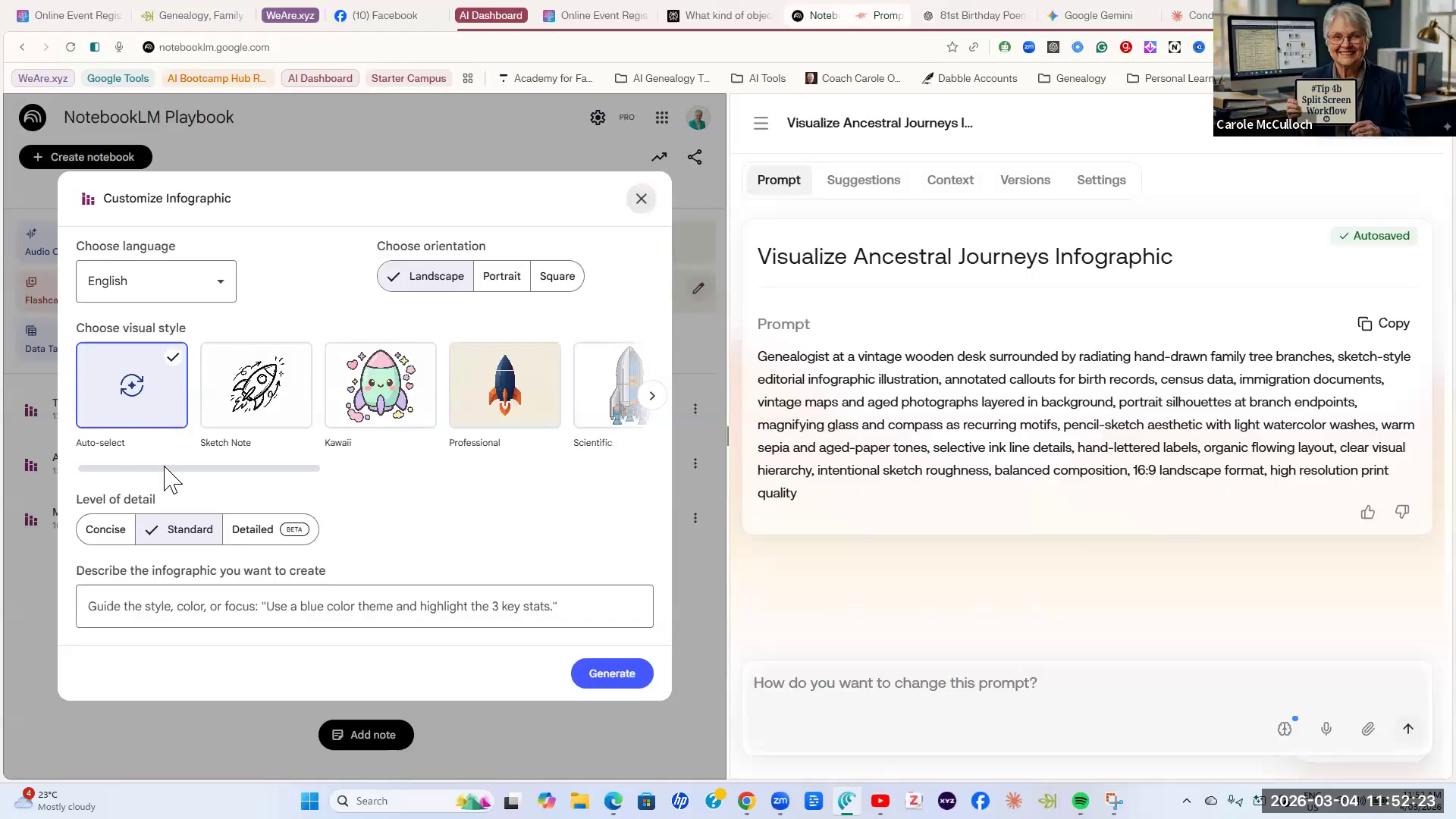
mouse_move(185, 467)
mouse_down()
mouse_move(520, 475)
mouse_move(126, 475)
mouse_up()
scroll(215, 479, right, 1)
drag(208, 471, 389, 474)
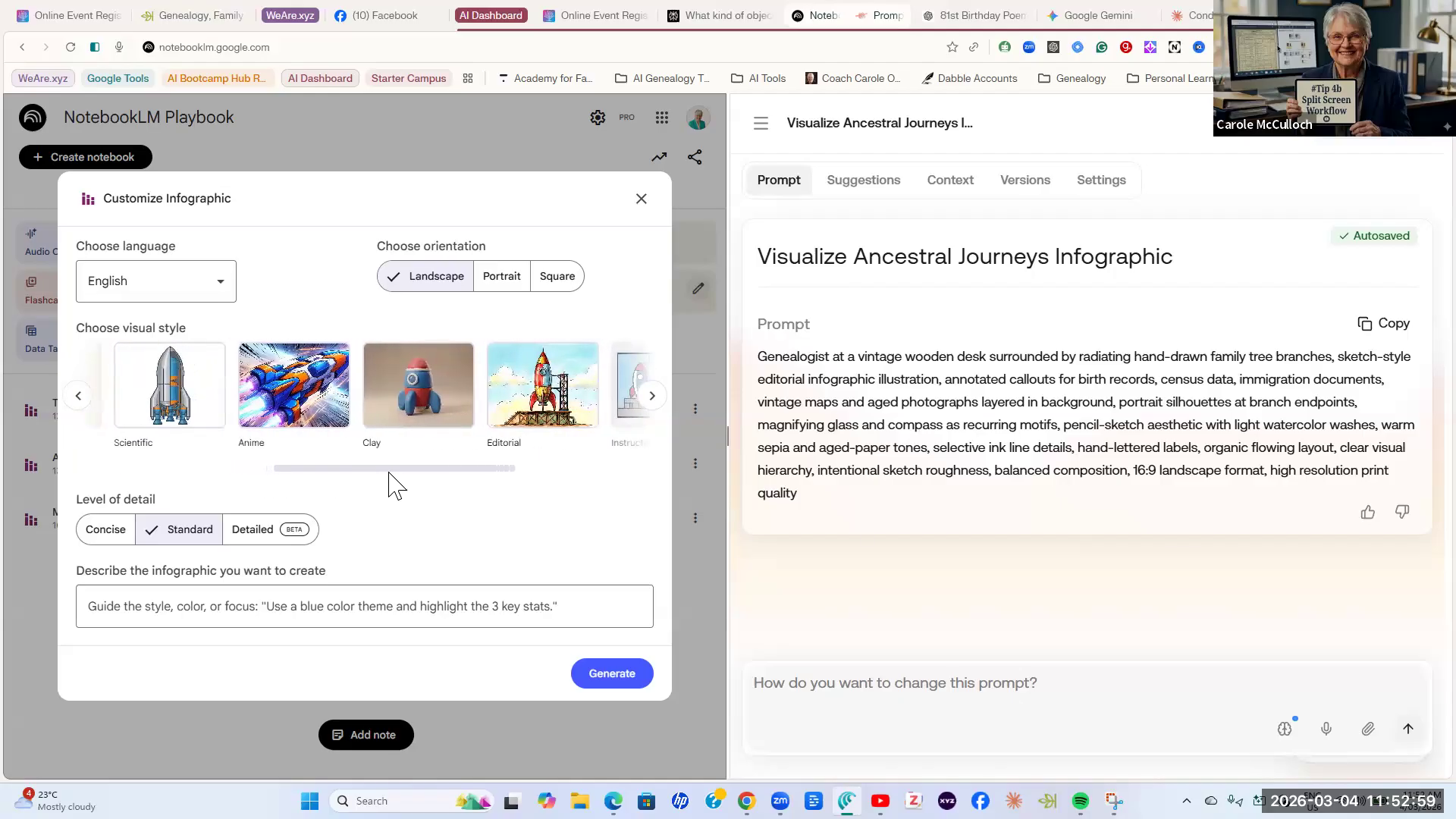
click(420, 397)
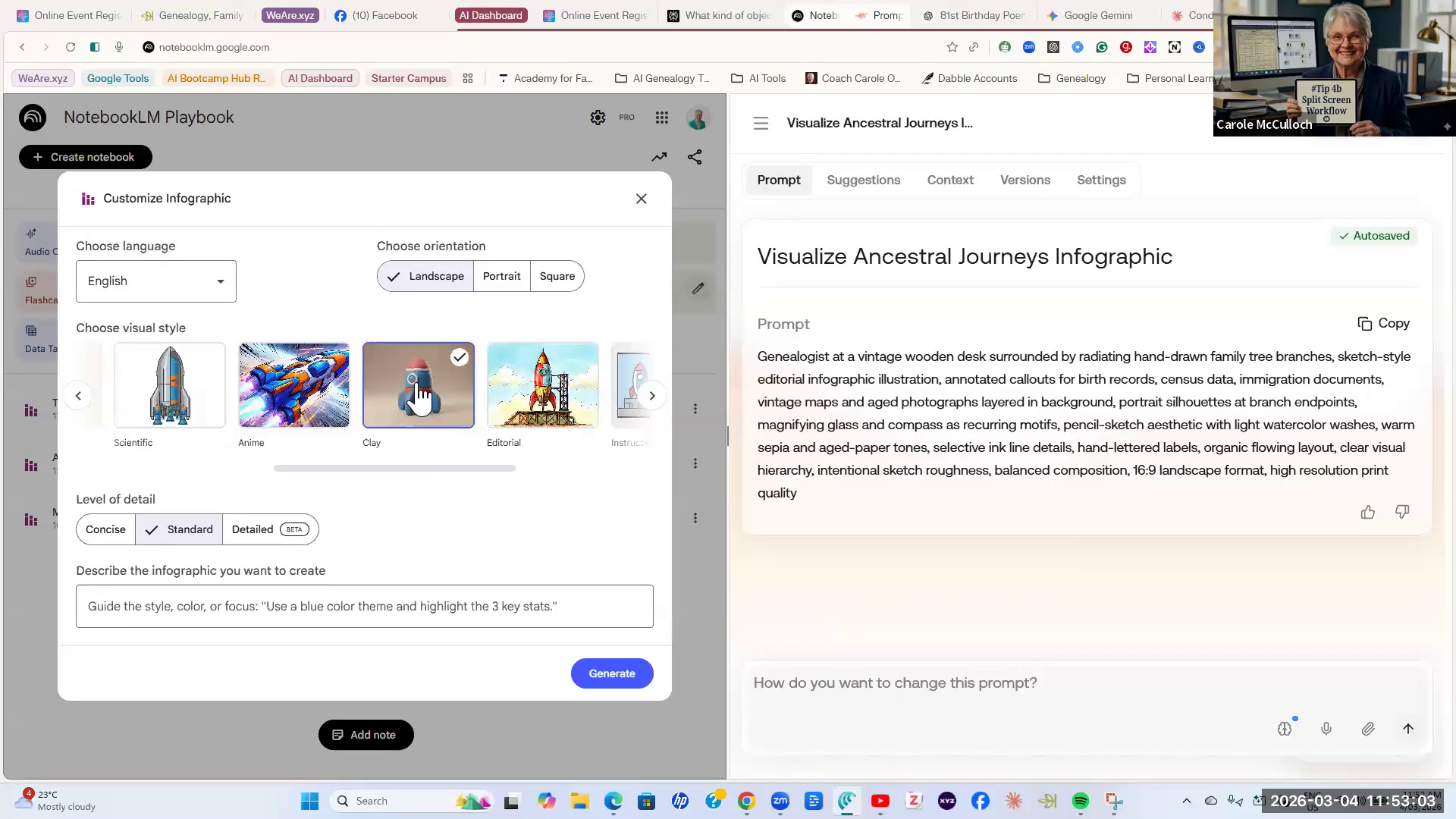
click(149, 599)
click(149, 599)
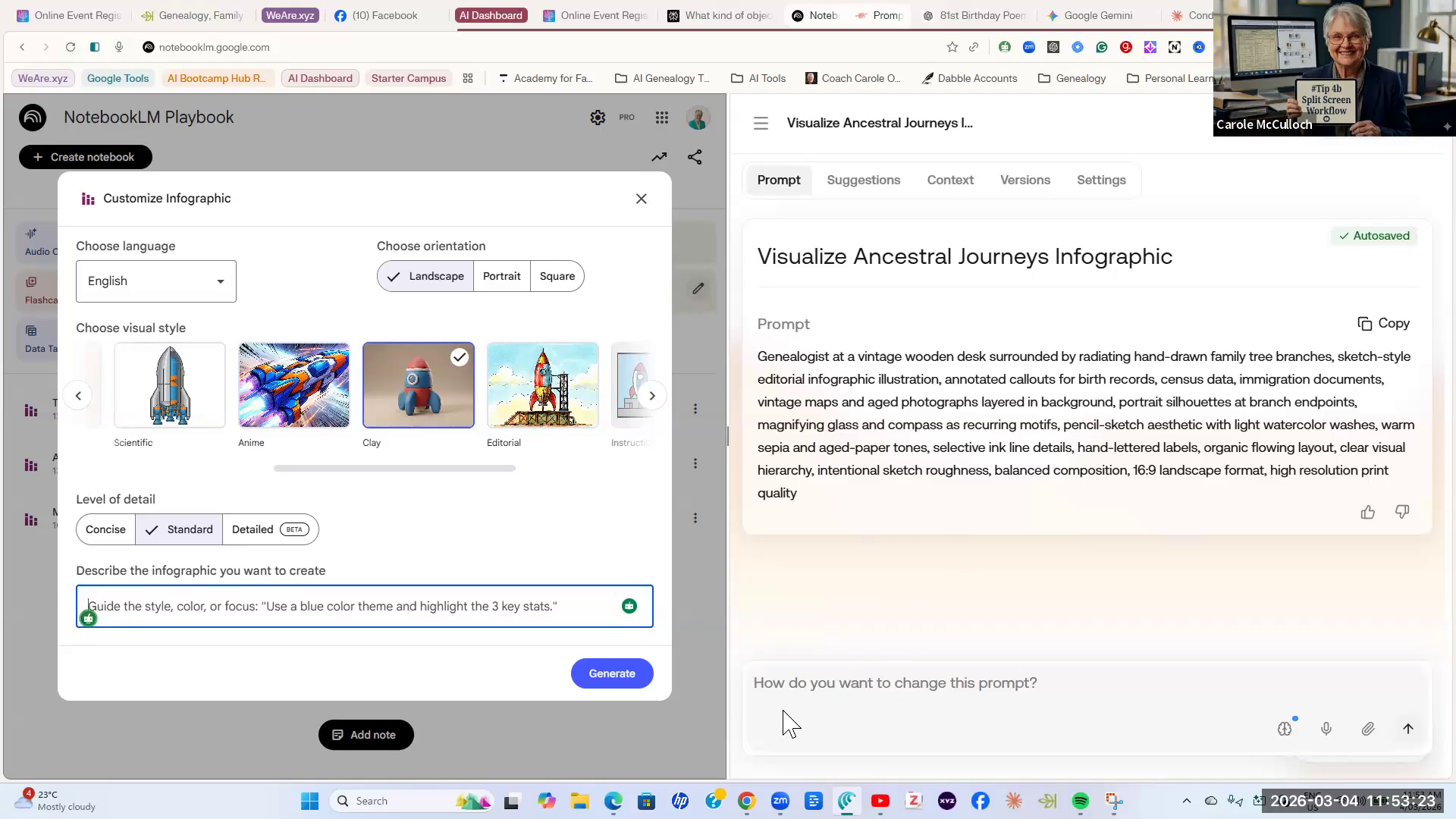
Improve the Prompt Cowboy prompt with the change "I want to create a fun illustration for a genealogist learning how to use infographics in NotebookLM".
click(769, 688)
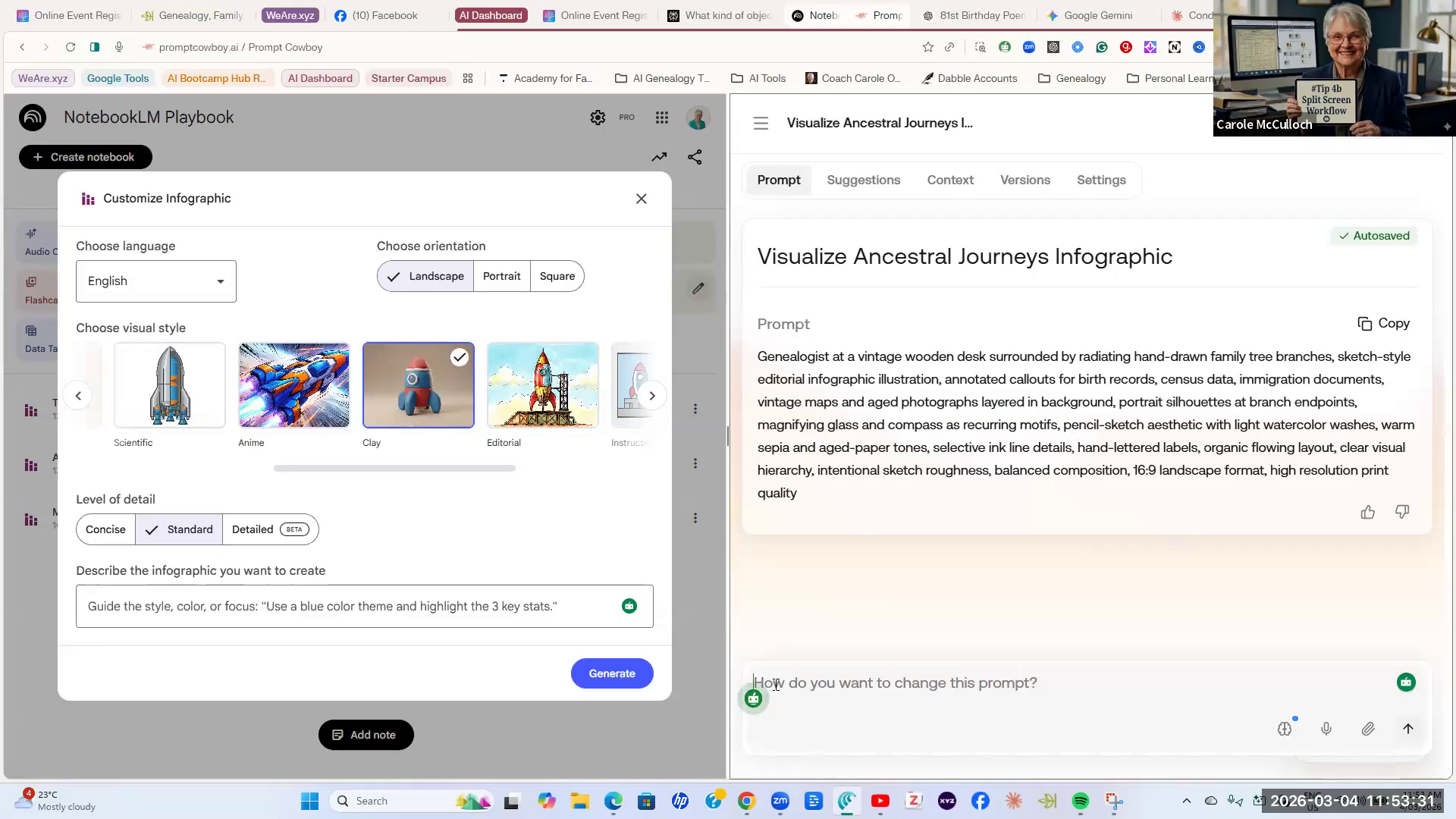
text(I)
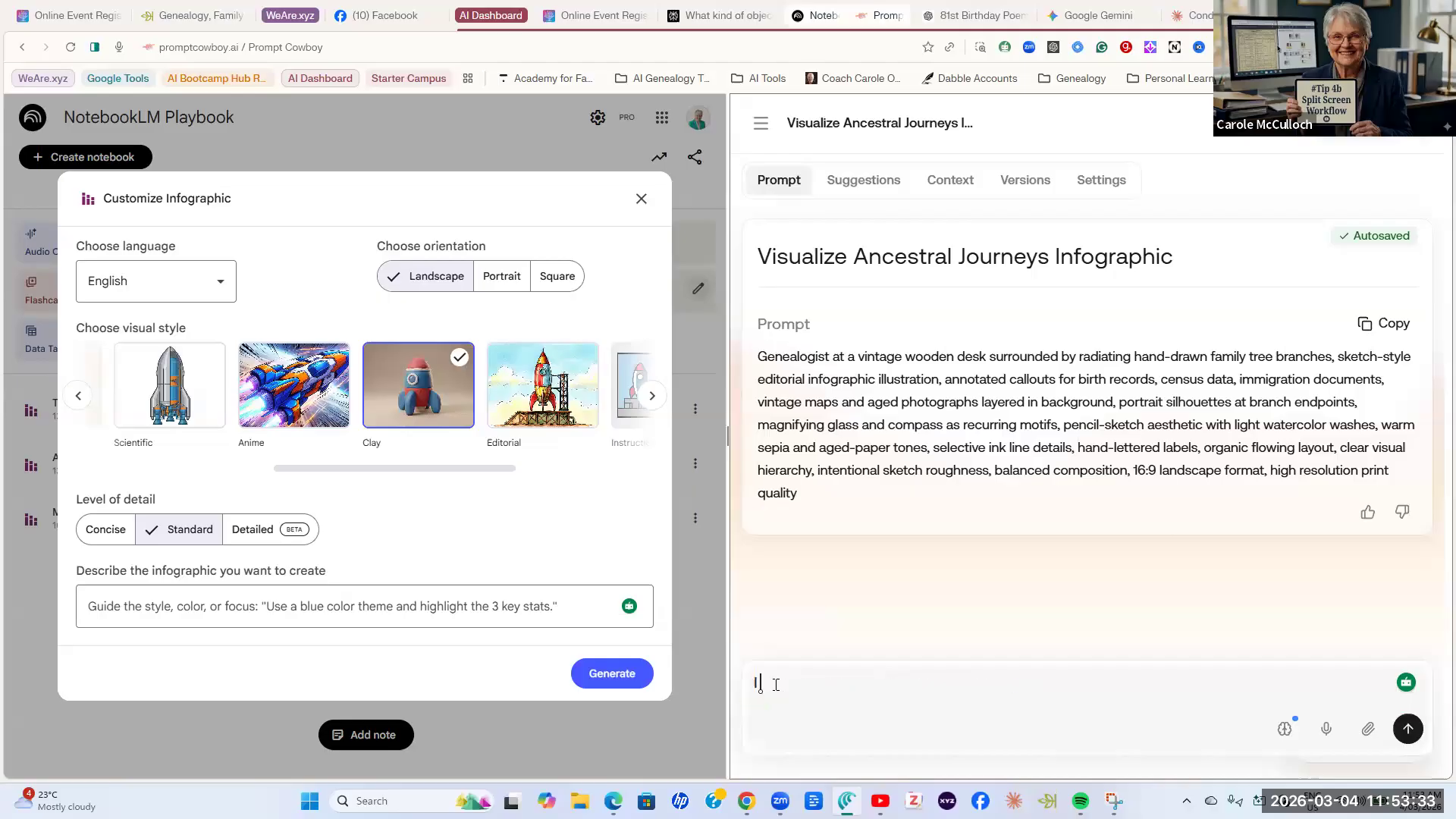
text( want to create a fun illustration)
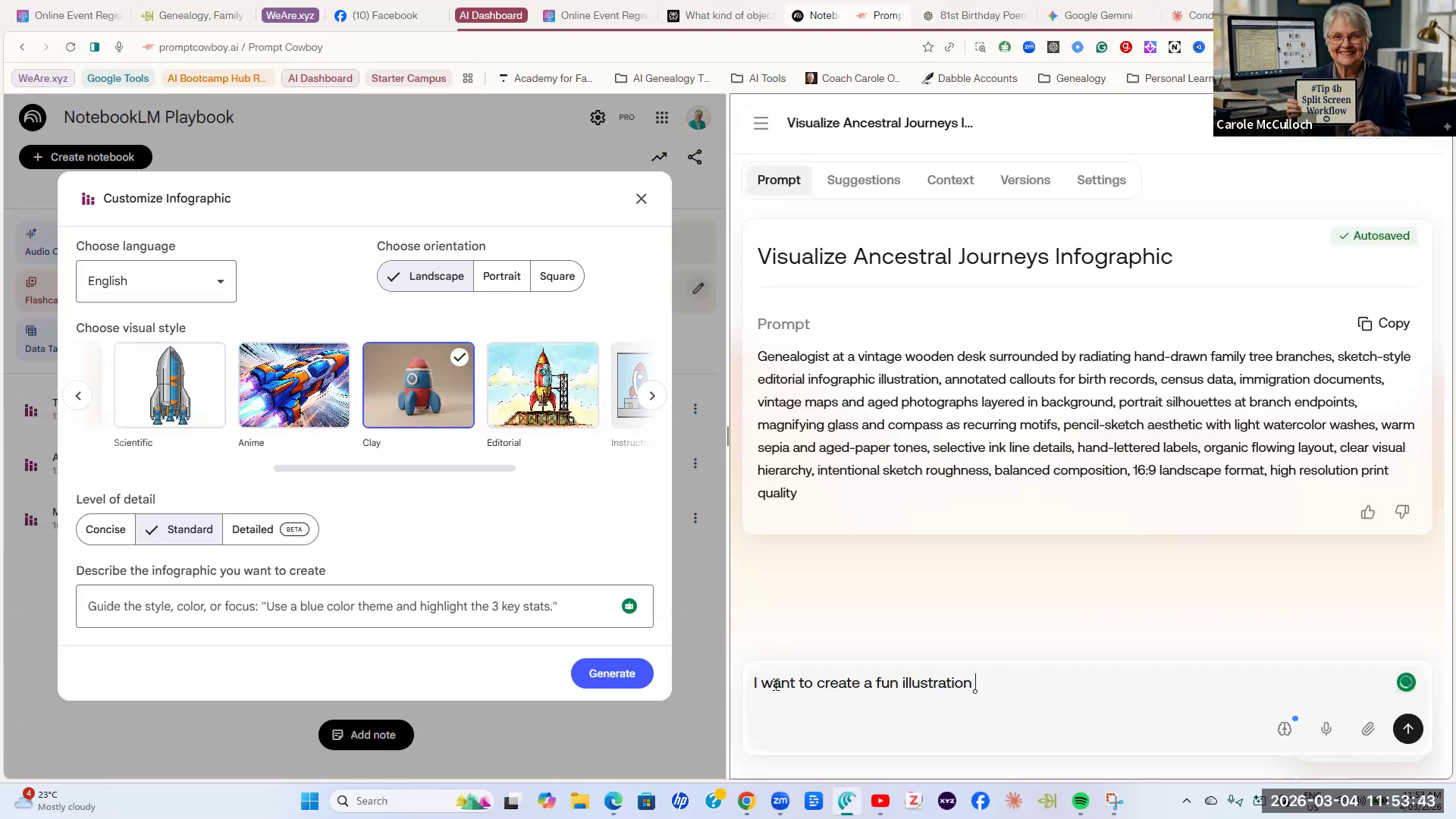
text( for a genealogist)
text(learning how to use infog)
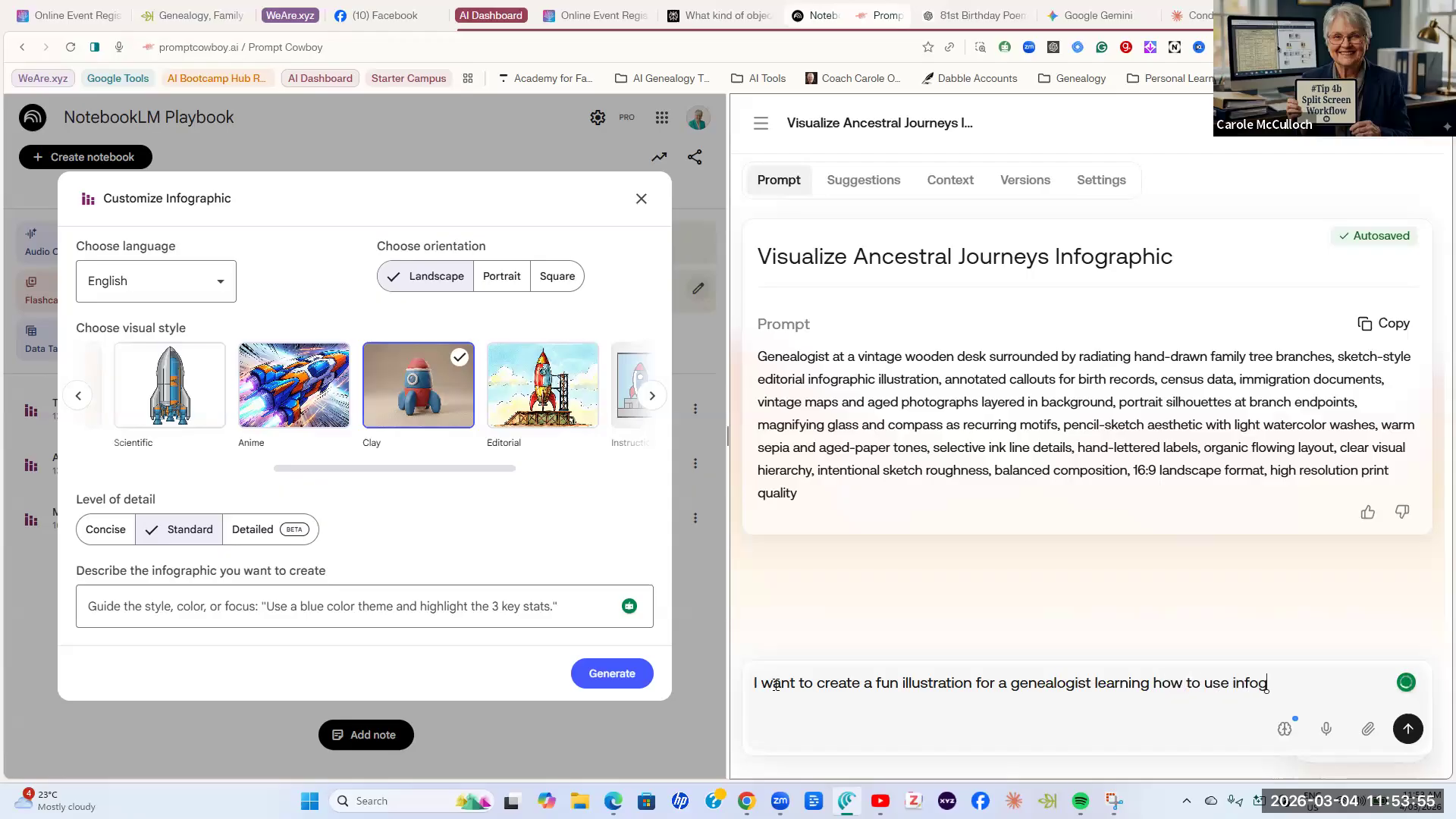
text(raphics in NotebookLM)
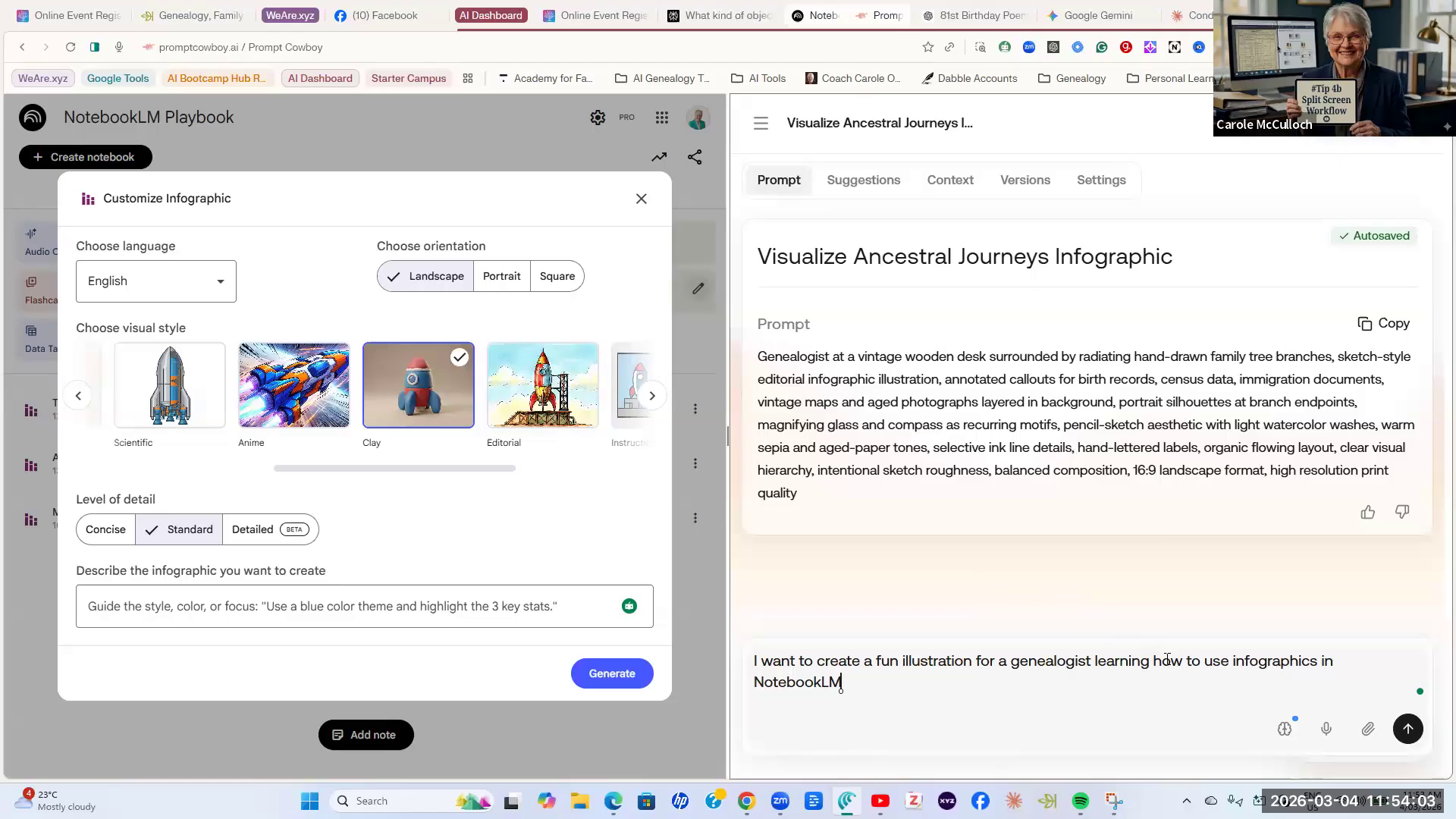
click(1409, 732)
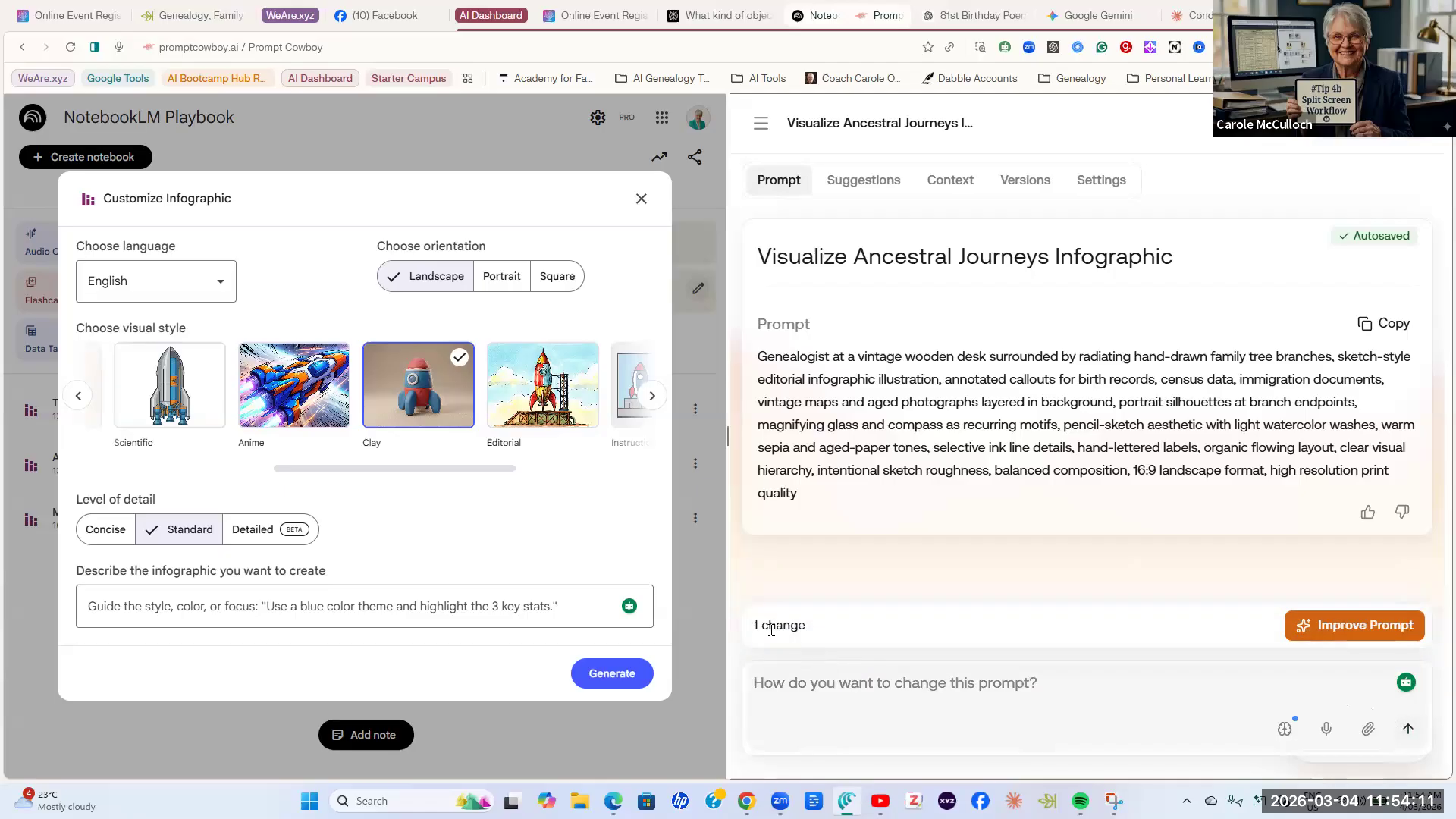
click(1352, 634)
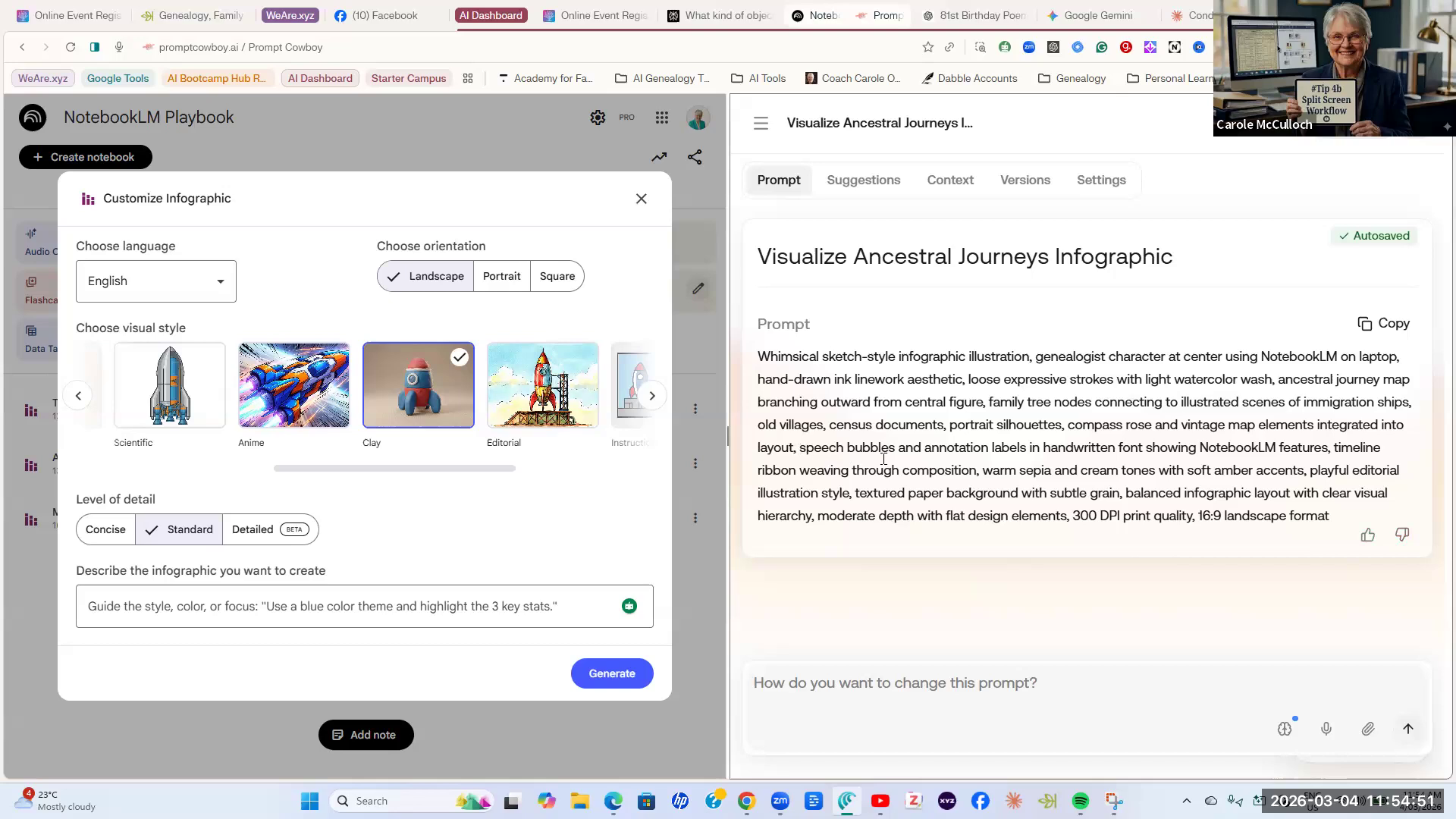
Copy the improved prompt from Prompt Cowboy into the infographic's description and generate the infographic.
drag(799, 447, 1332, 449)
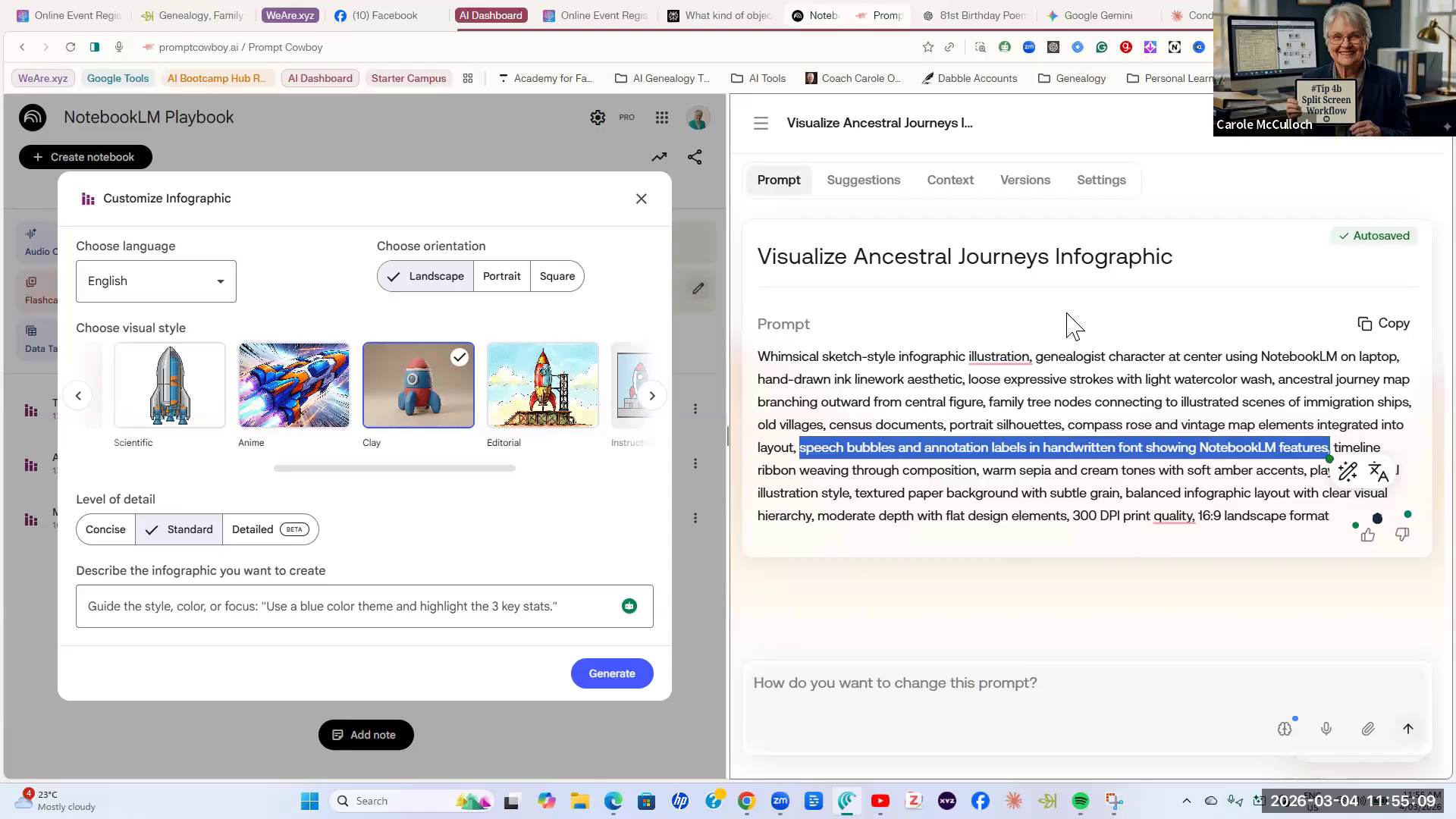
click(1370, 329)
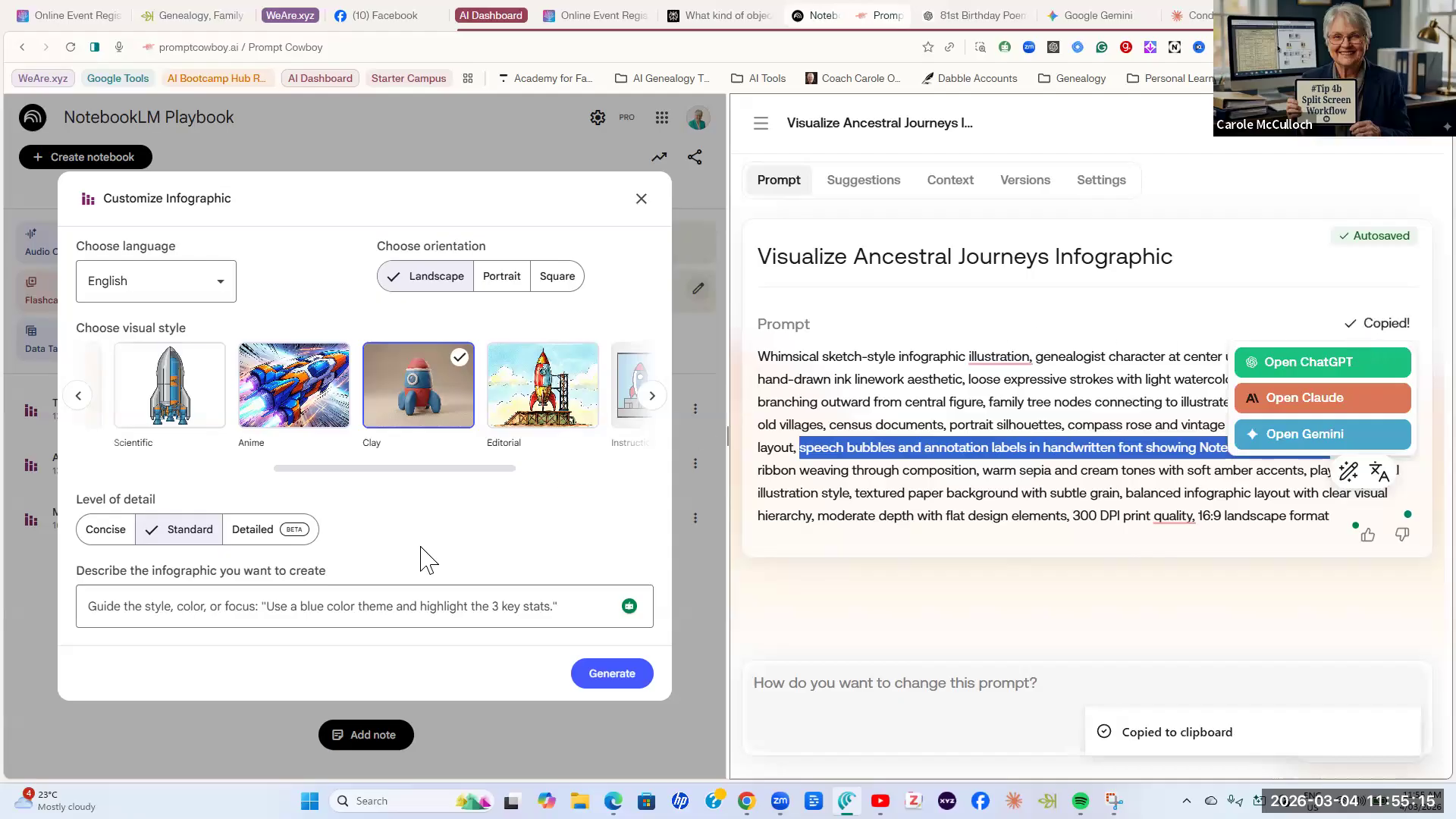
click(95, 606)
click(96, 604)
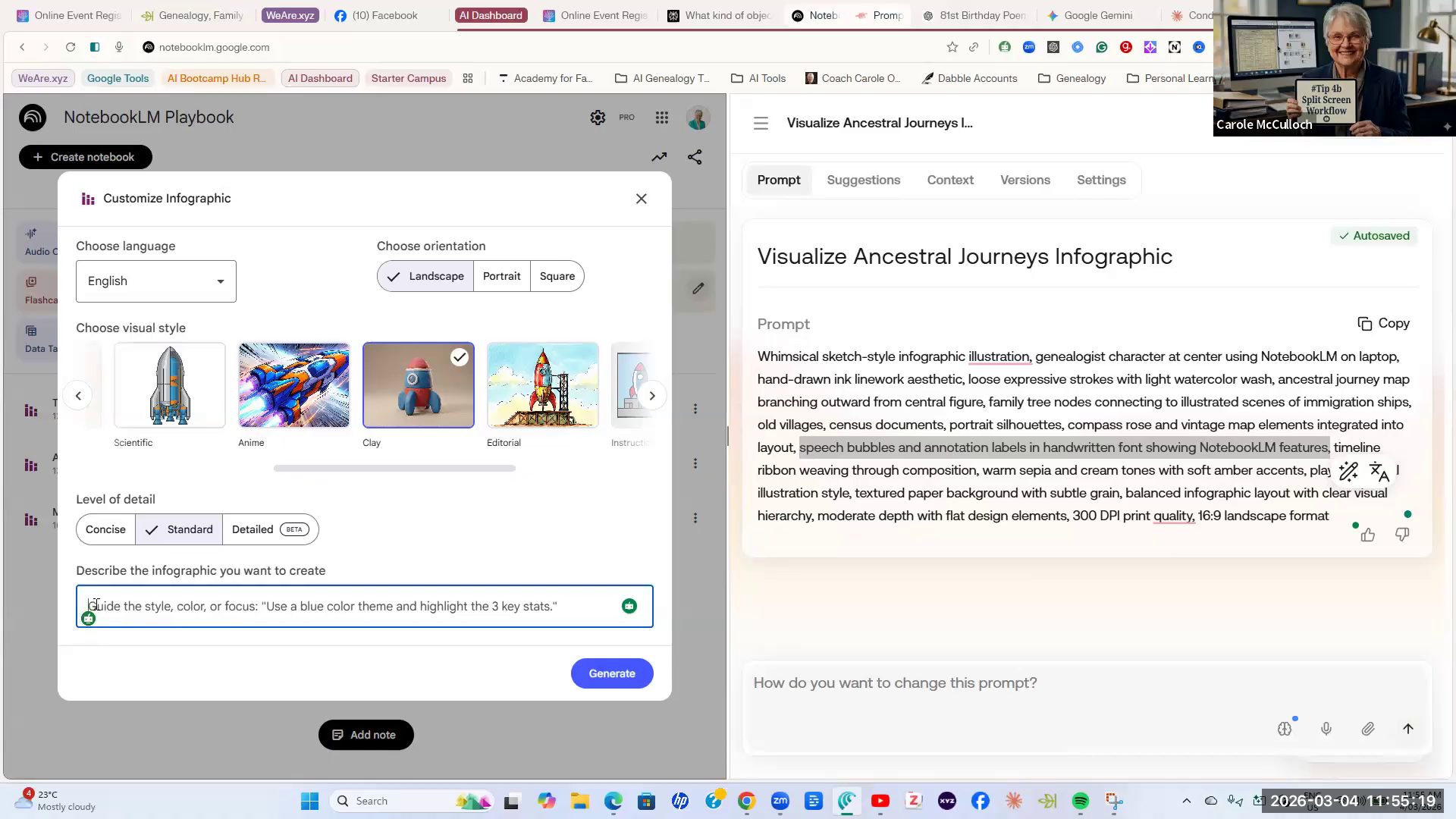
key(ctrl+v)
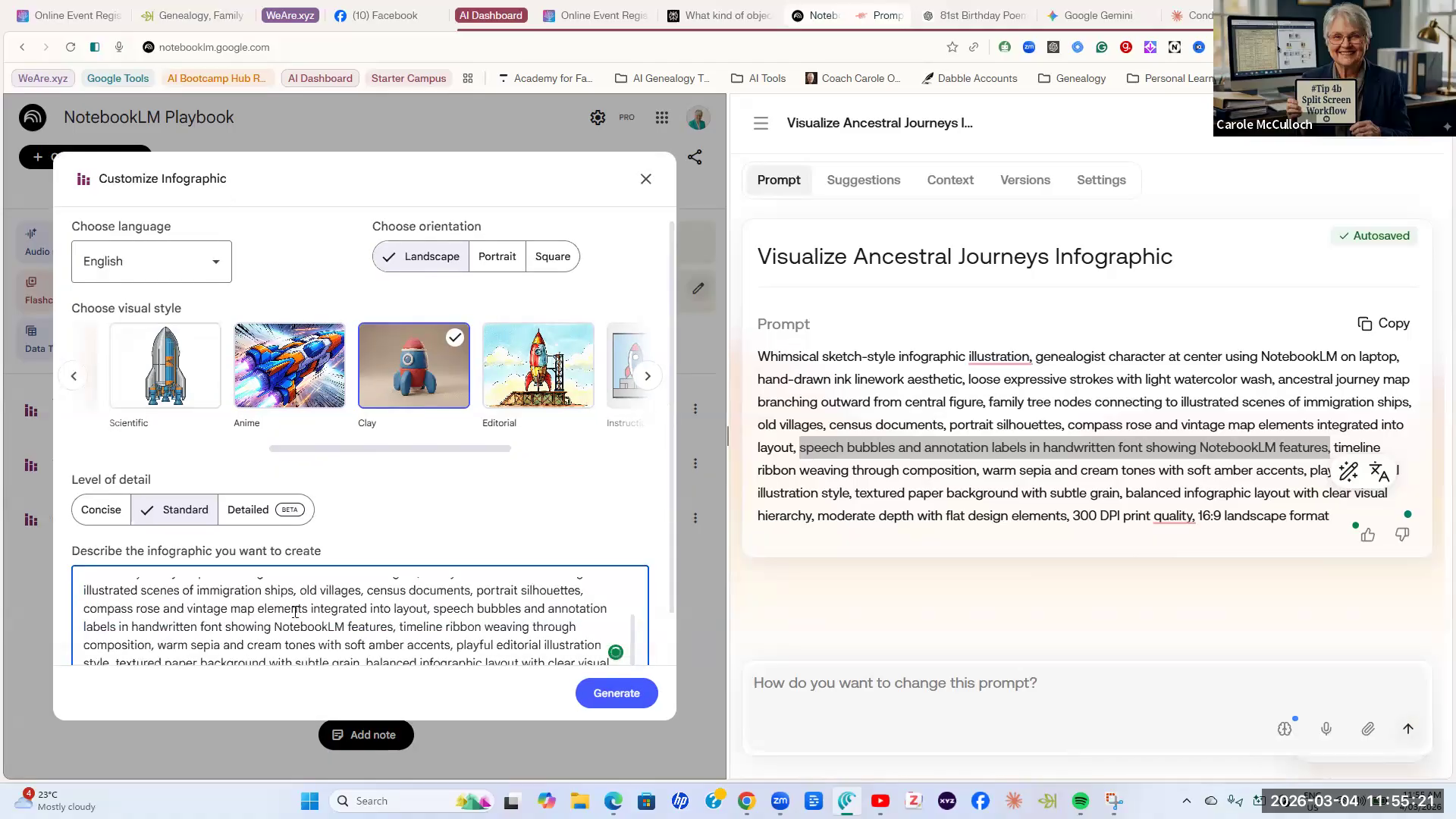
scroll(388, 597, down, 1)
scroll(406, 601, down, 1)
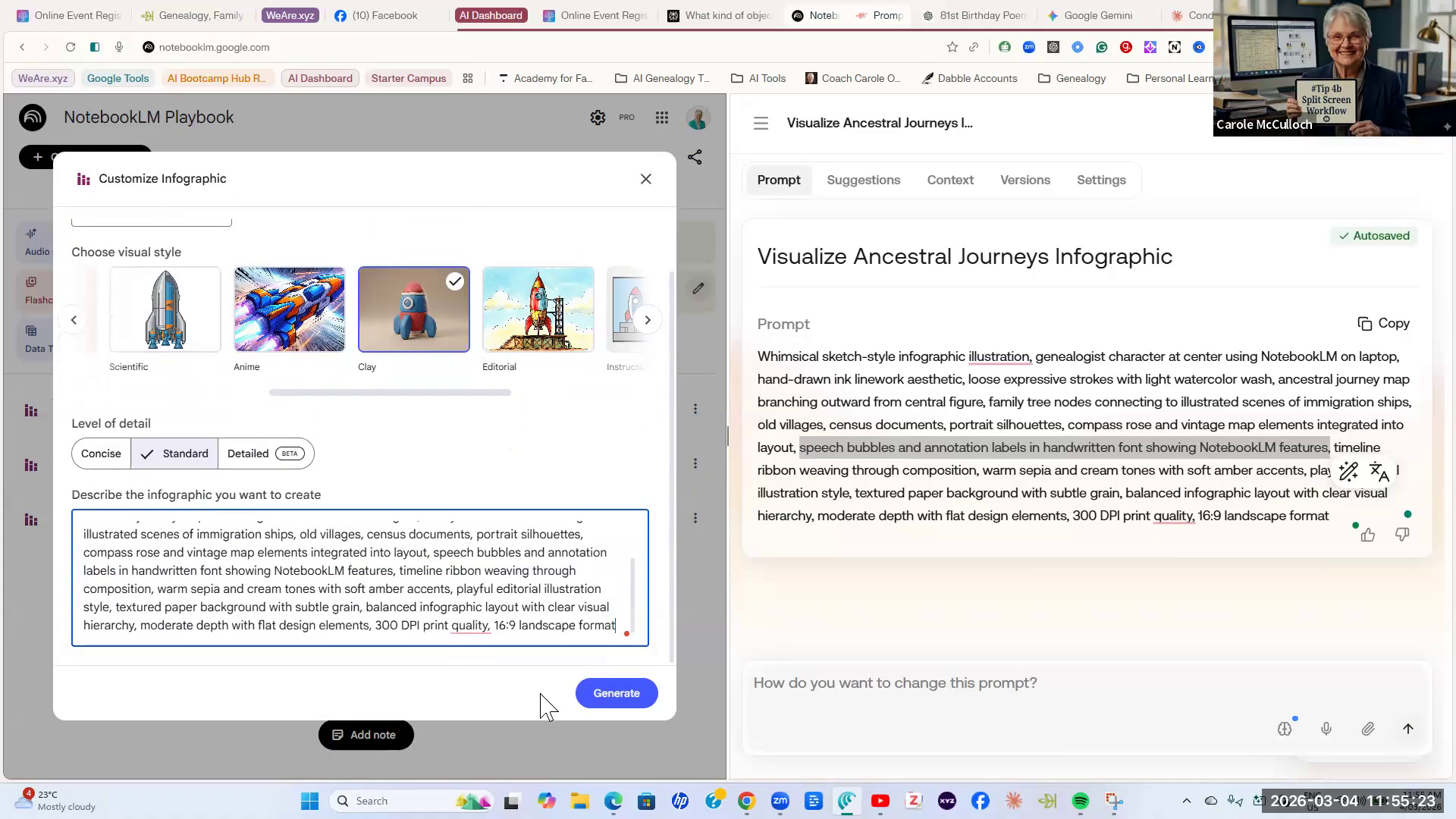
click(599, 696)
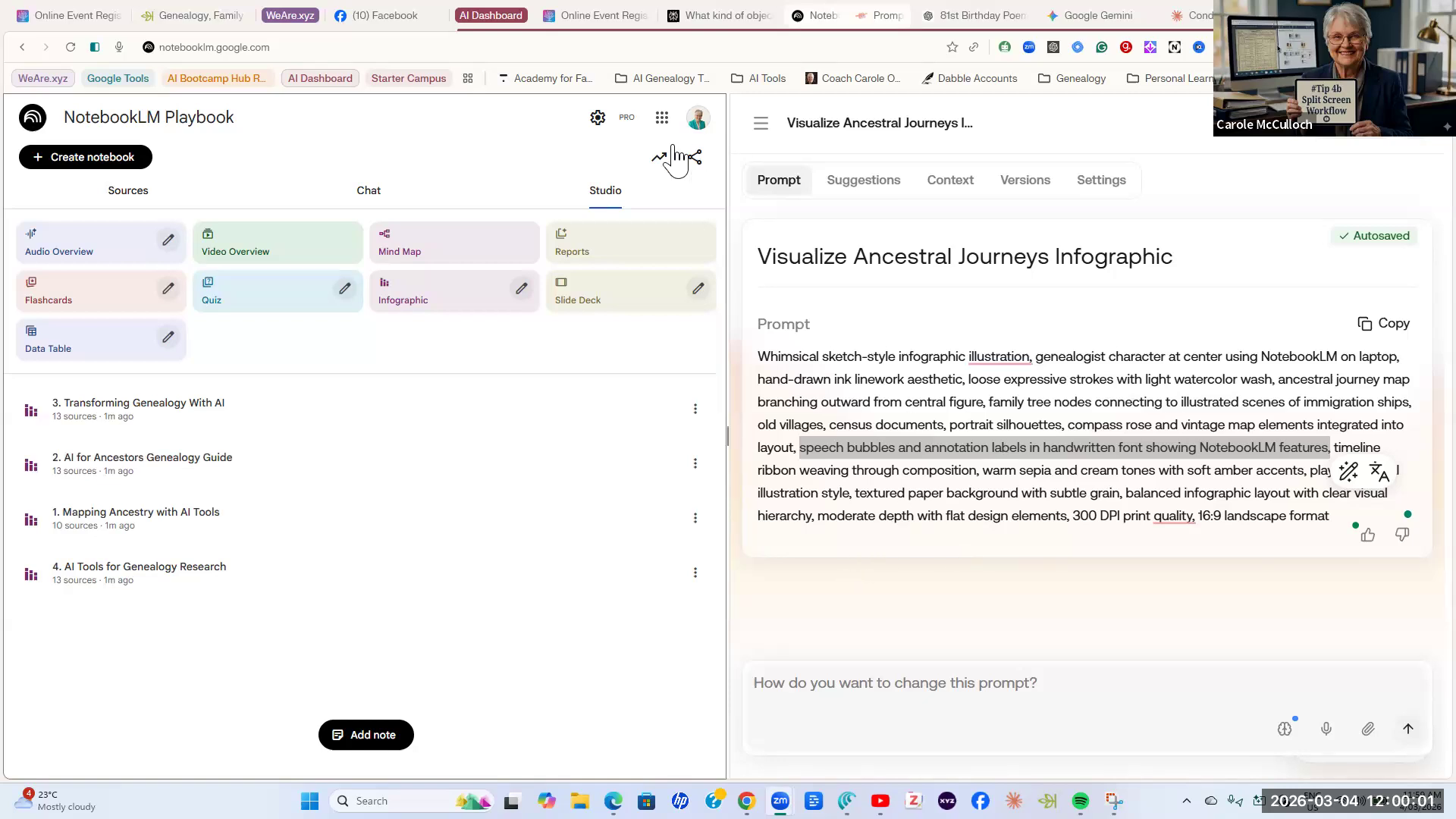
Separate the split tabs and open the "4. AI Tools for Genealogy Research" infographic in the enlarged view.
click(94, 49)
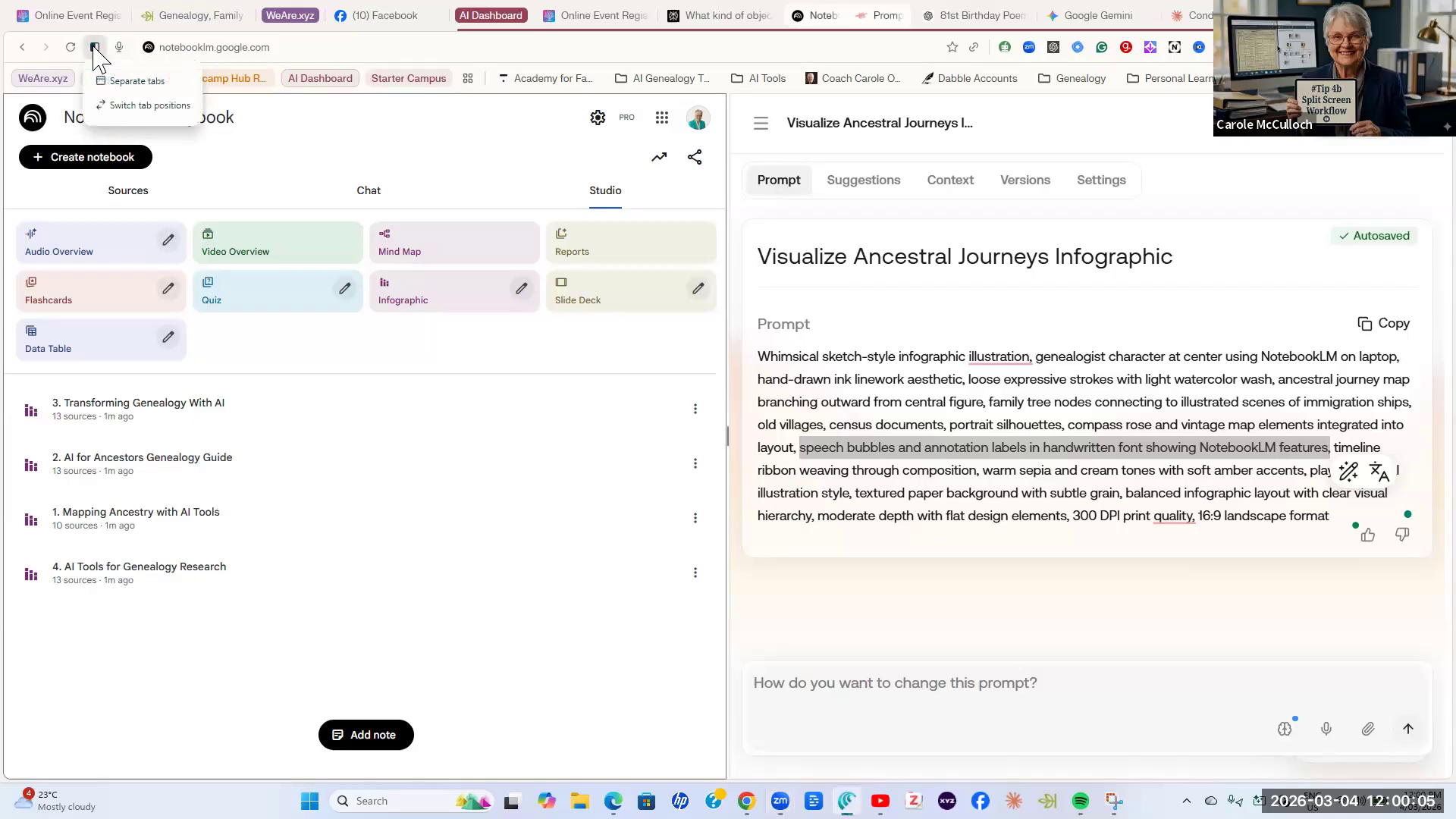
click(121, 81)
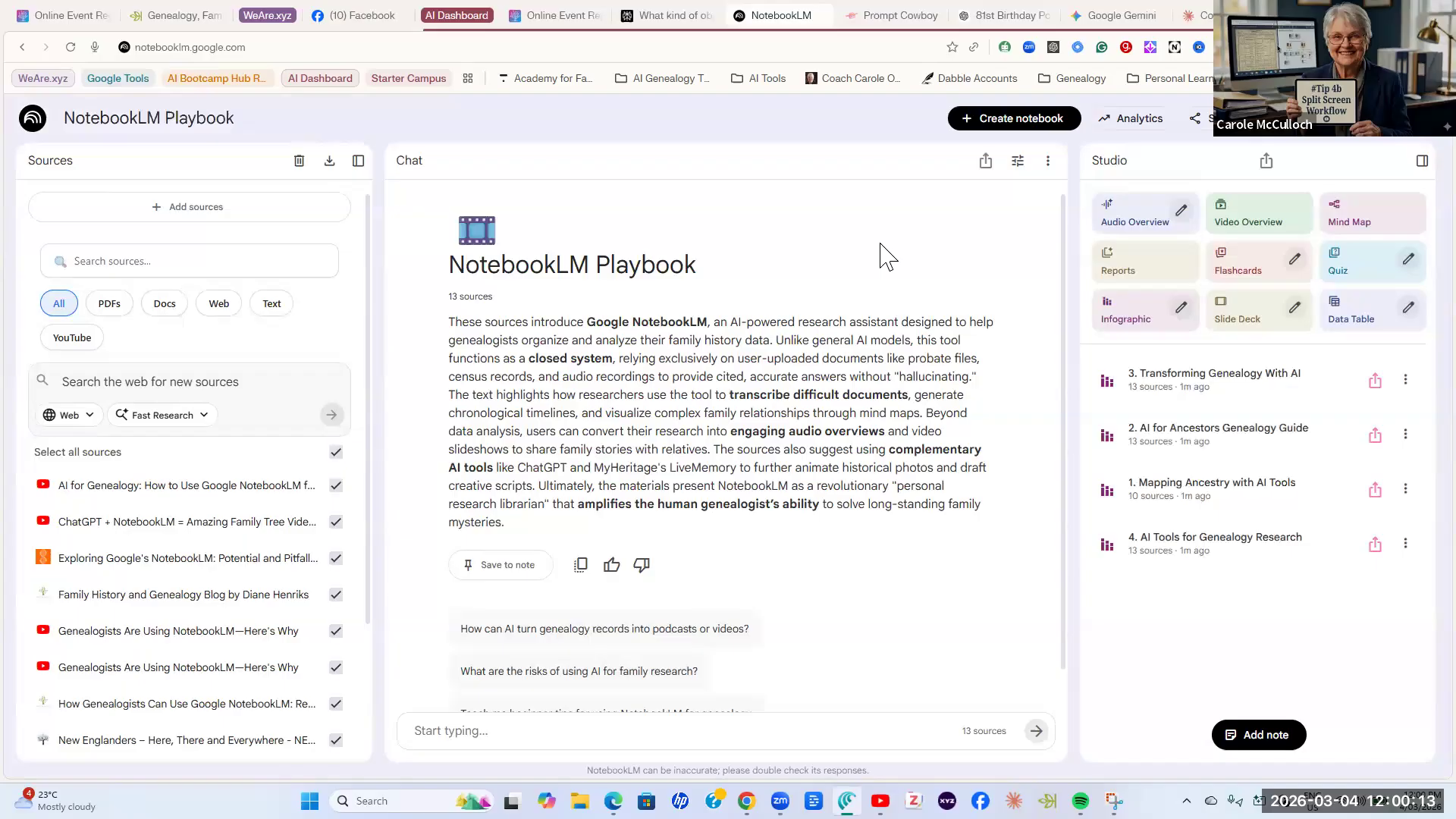
click(1232, 538)
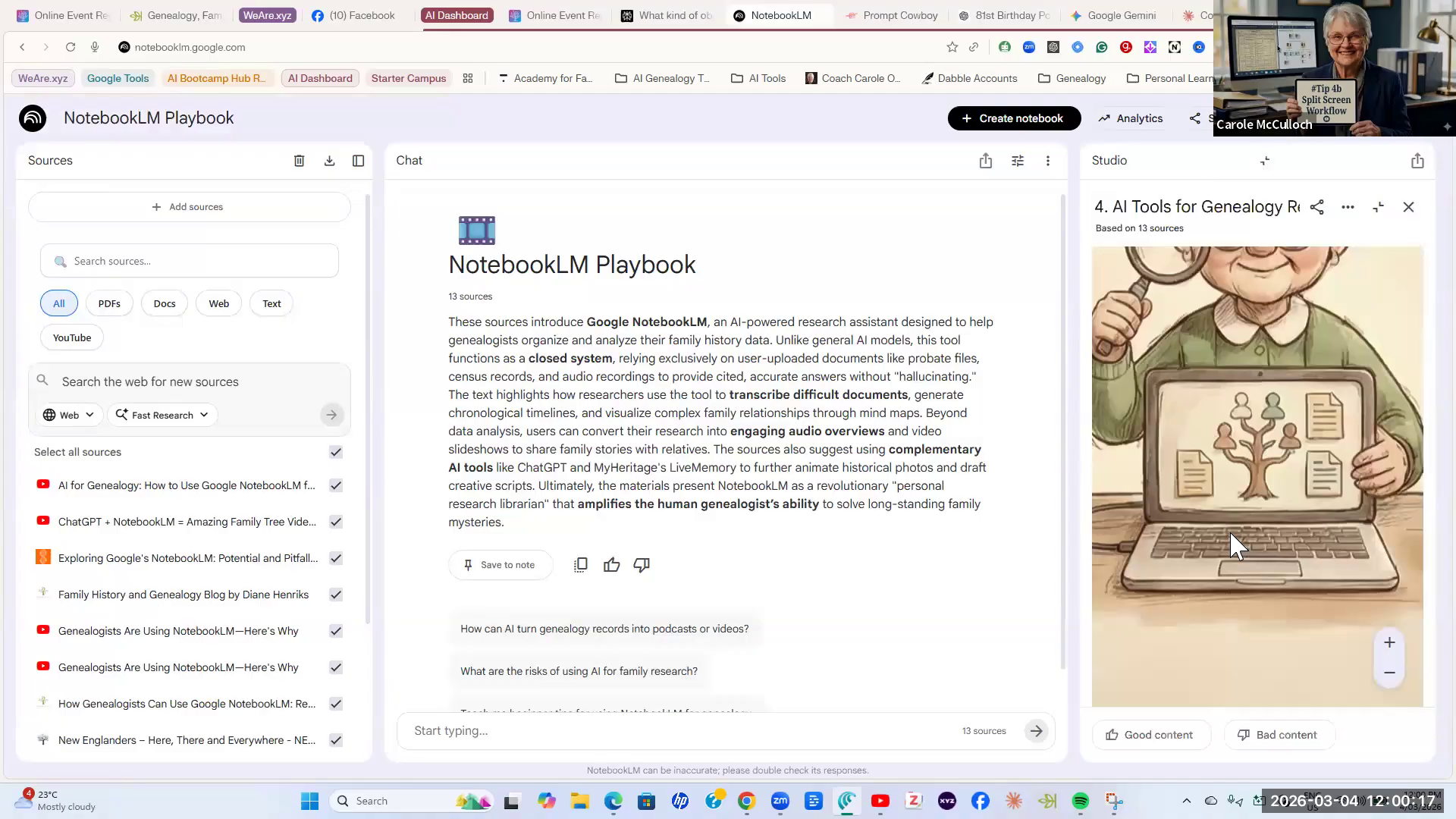
click(1230, 530)
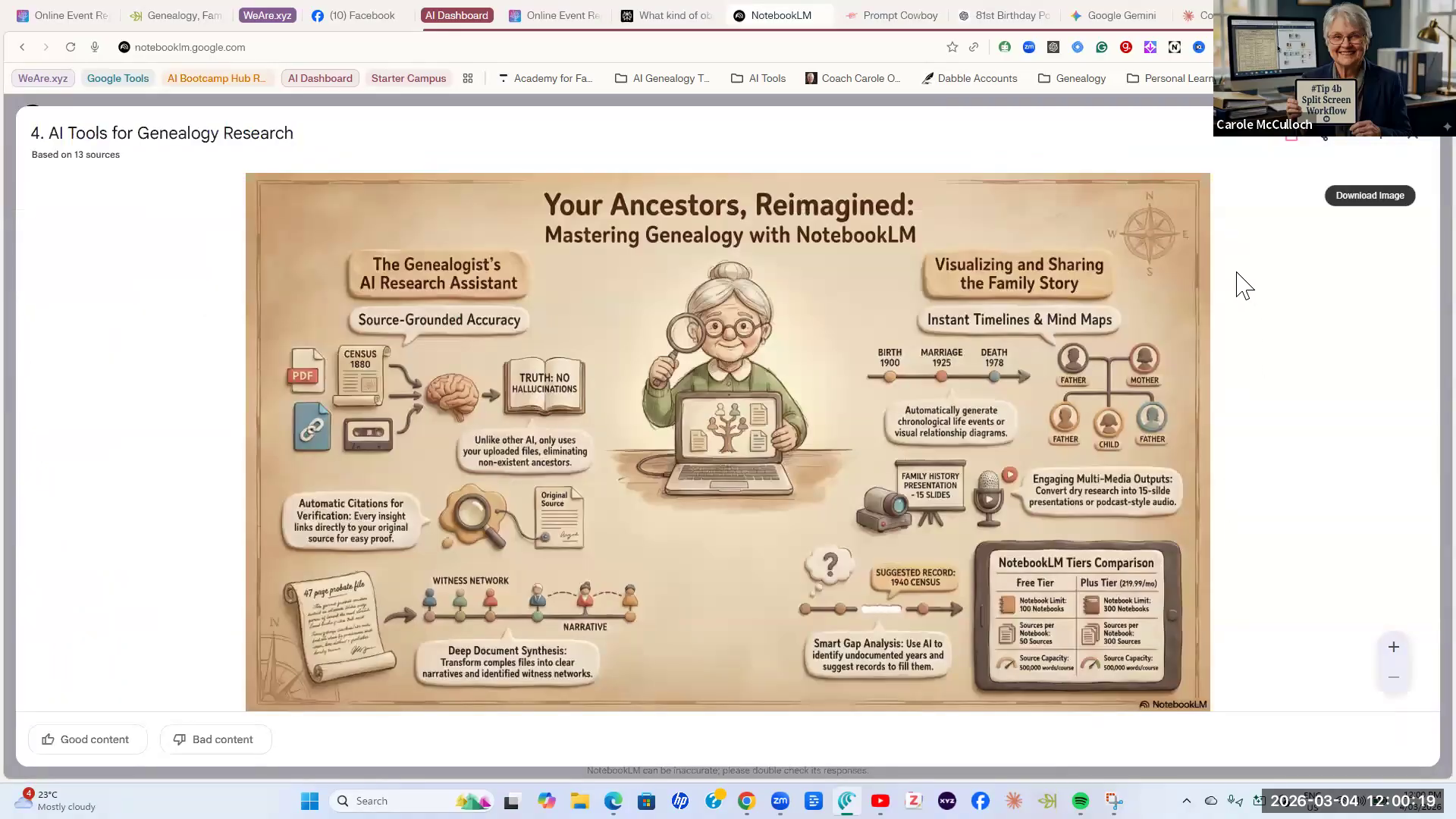
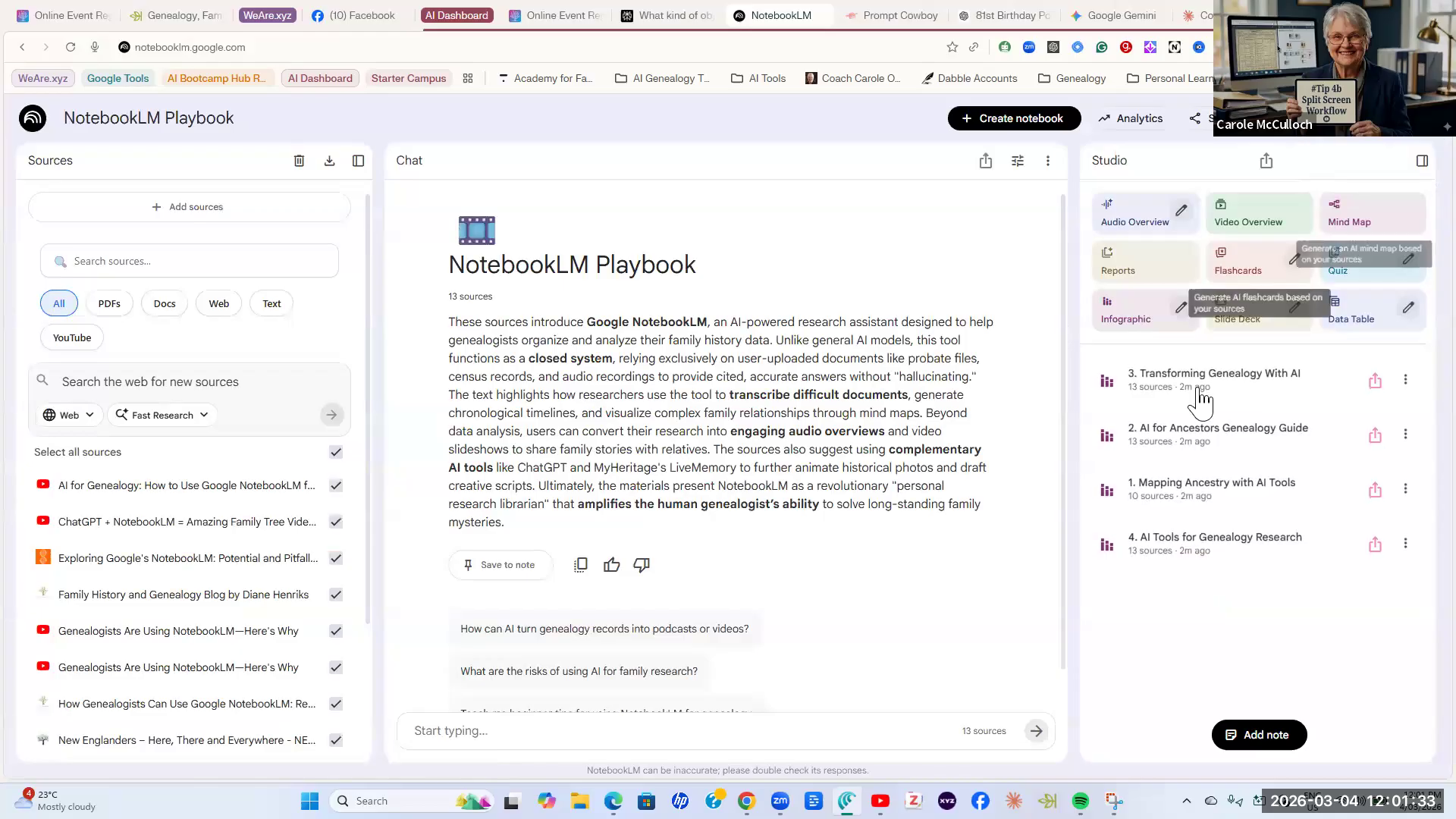
View the "3. Transforming Genealogy With AI" infographic enlarged, and close it.
click(1160, 379)
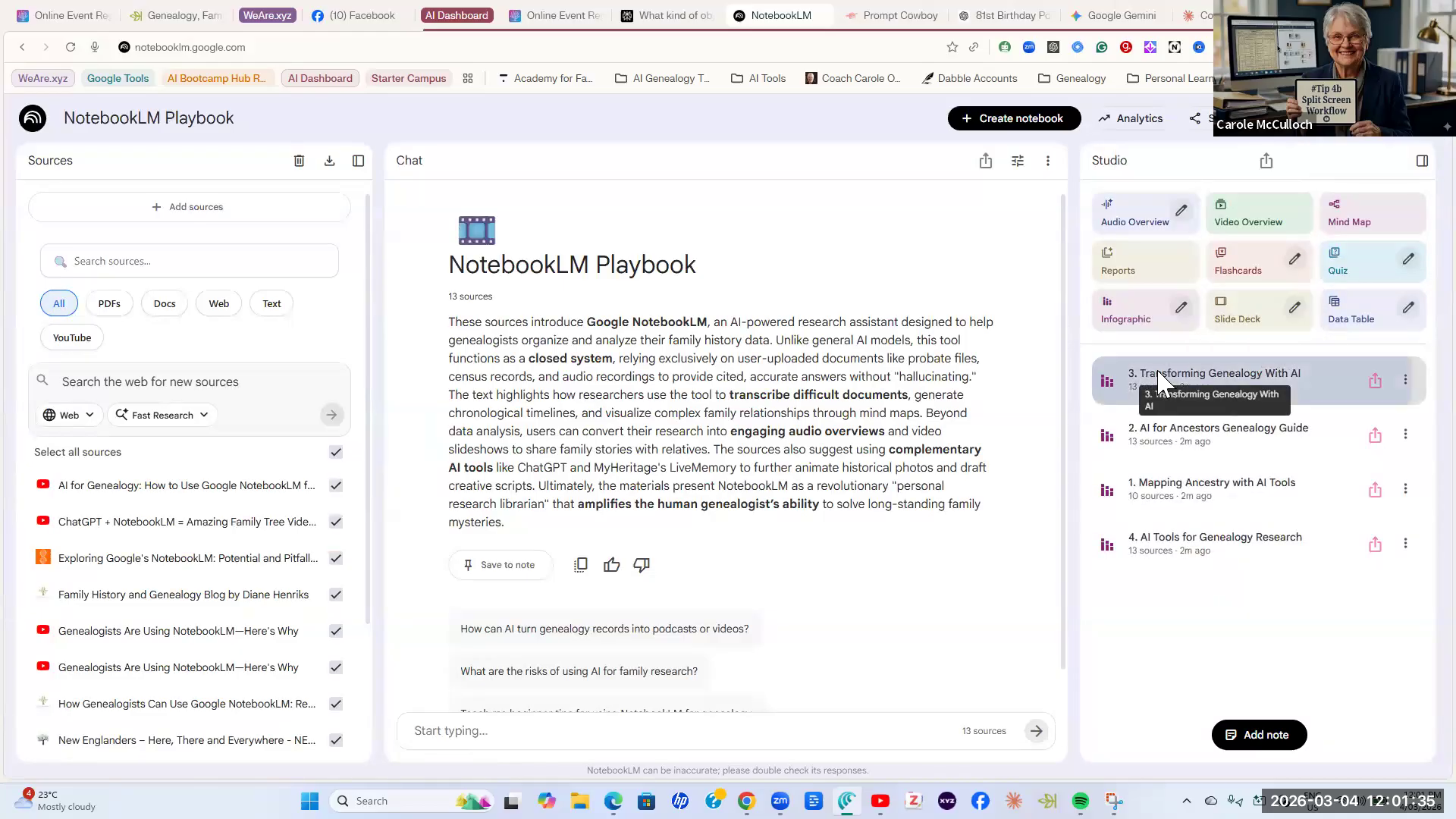
click(1271, 282)
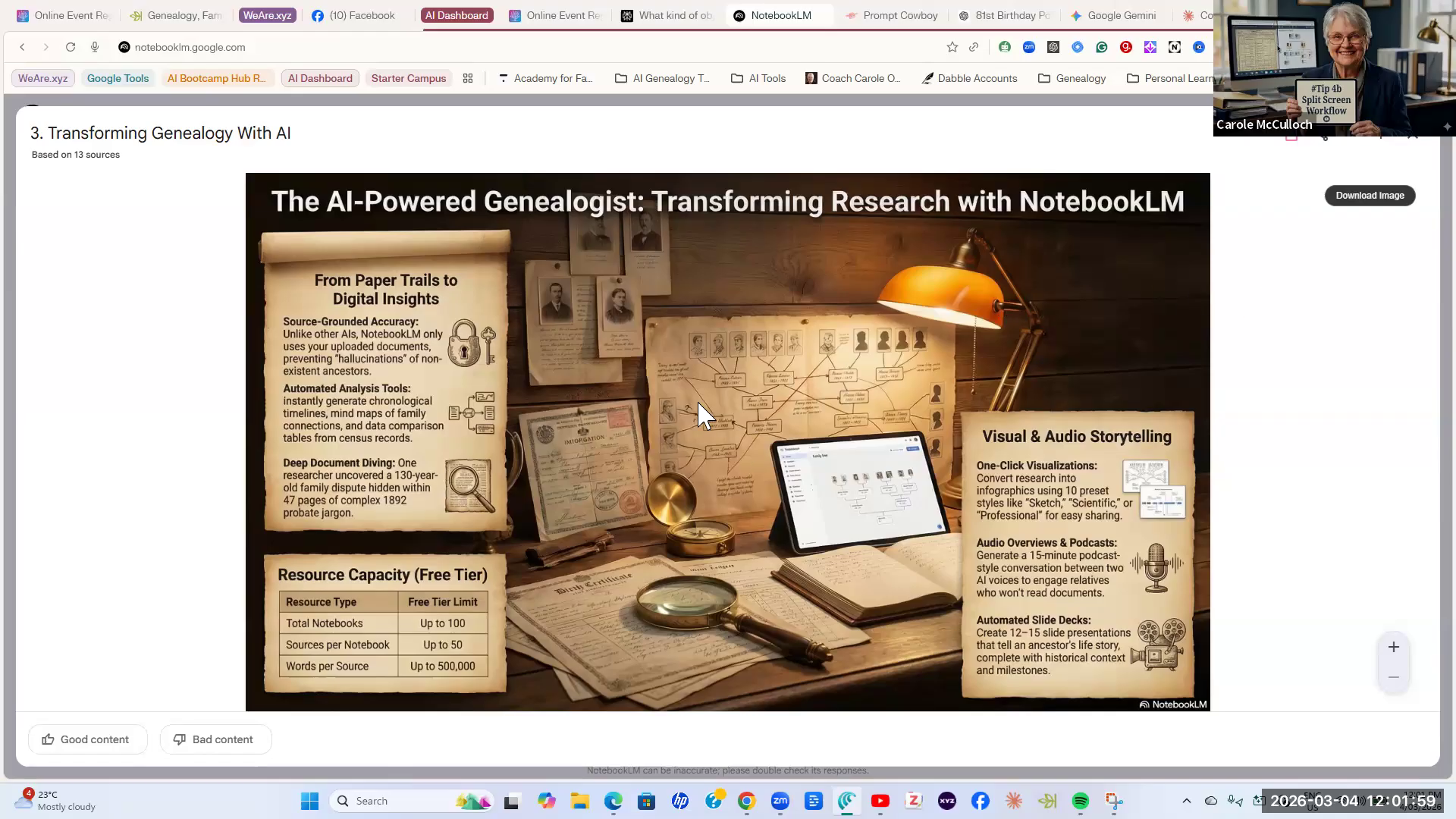
click(1415, 142)
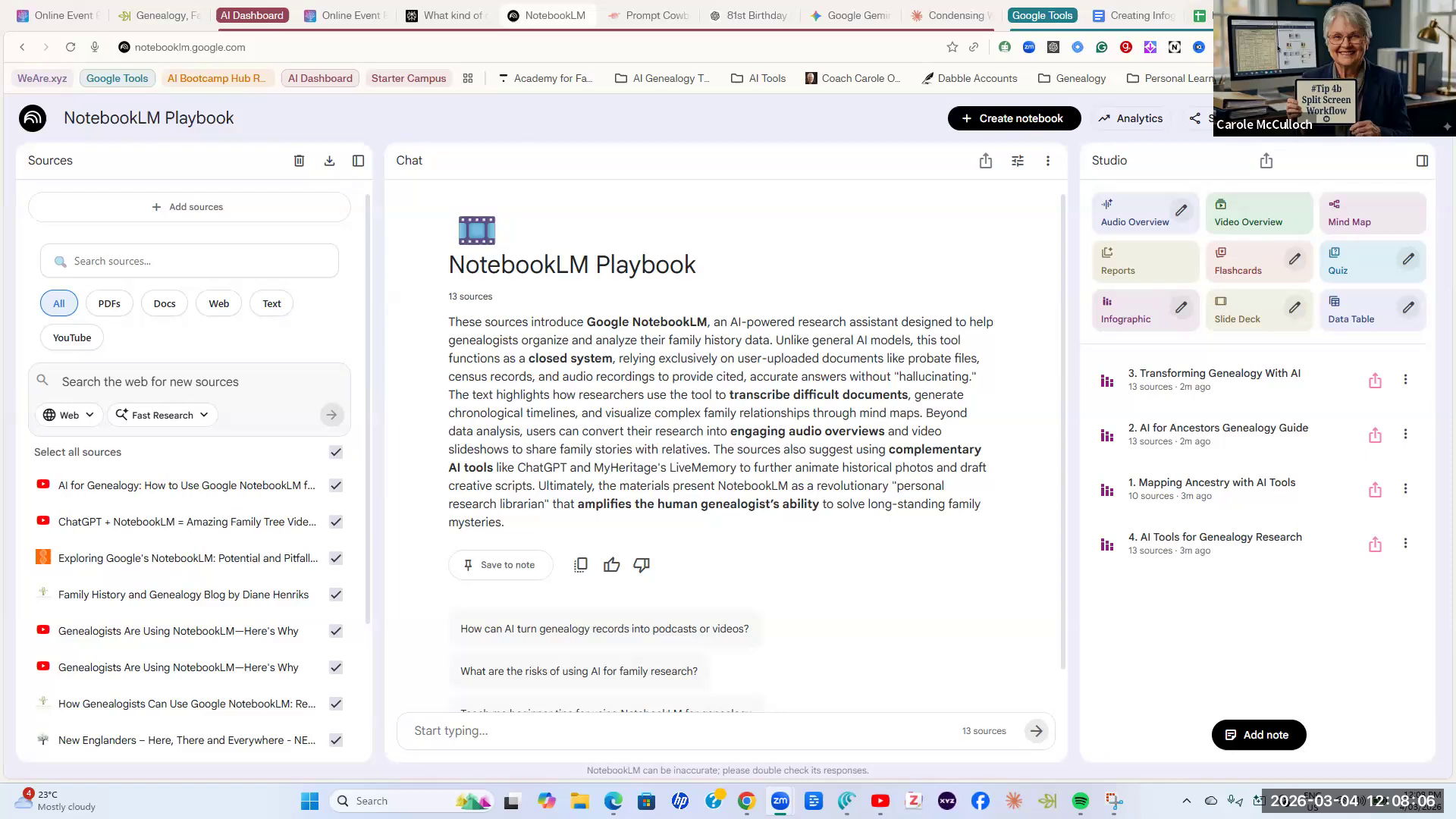
Put the "Creating Infographics with NotebookLM" document in split view beside the notebook, hide its document tabs list and widen the document's side.
click(1408, 47)
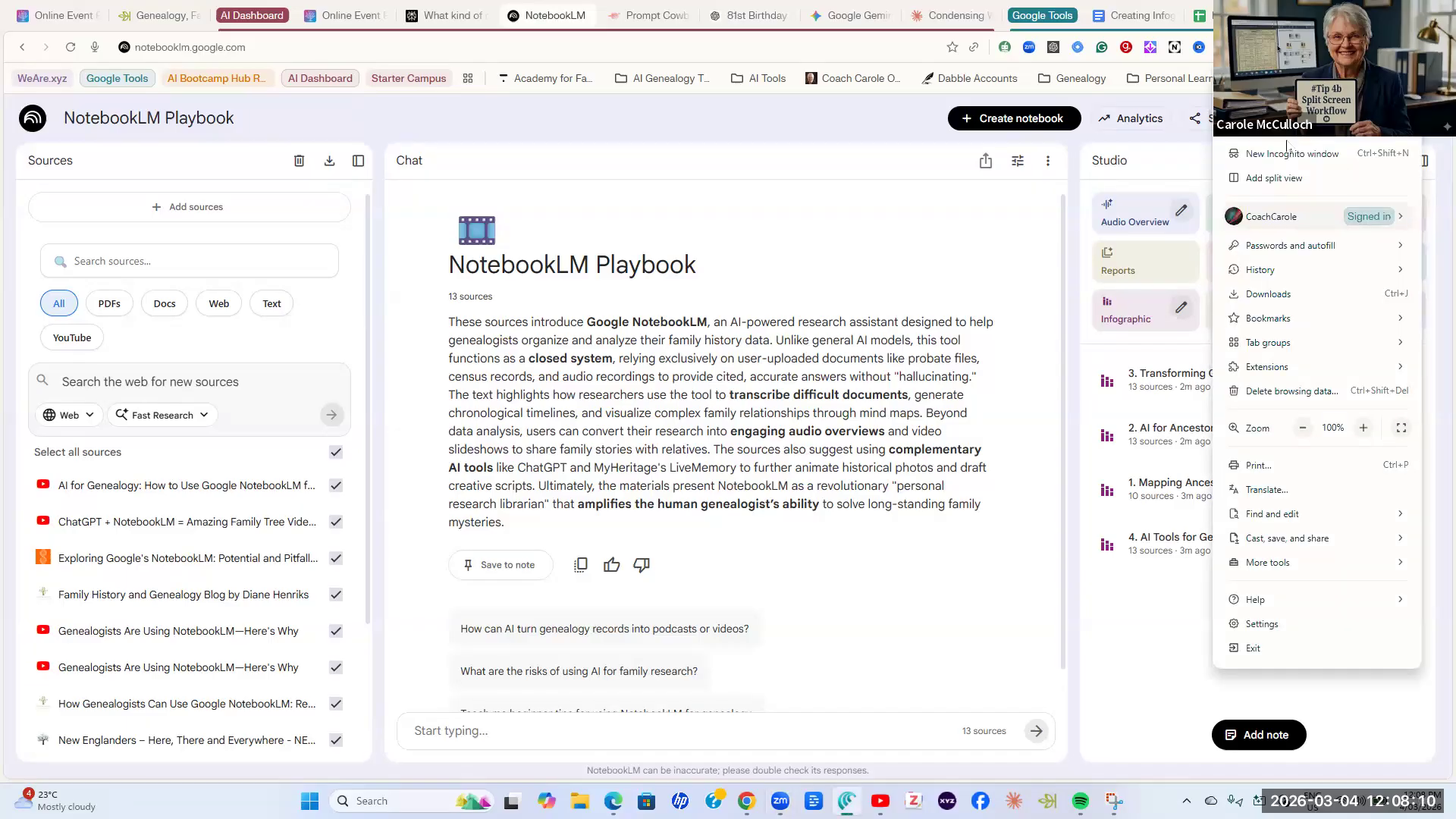
click(1271, 179)
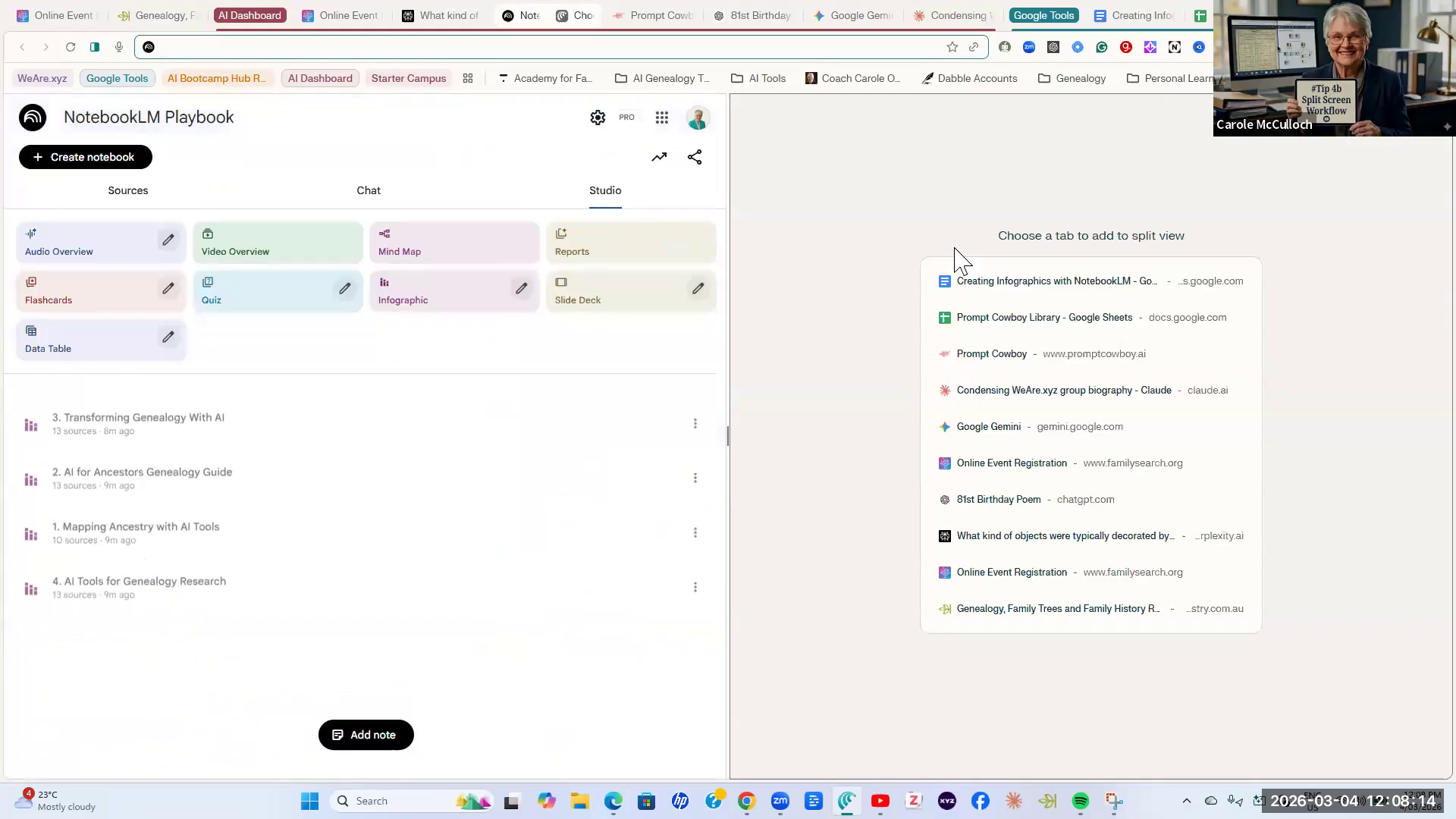
click(987, 287)
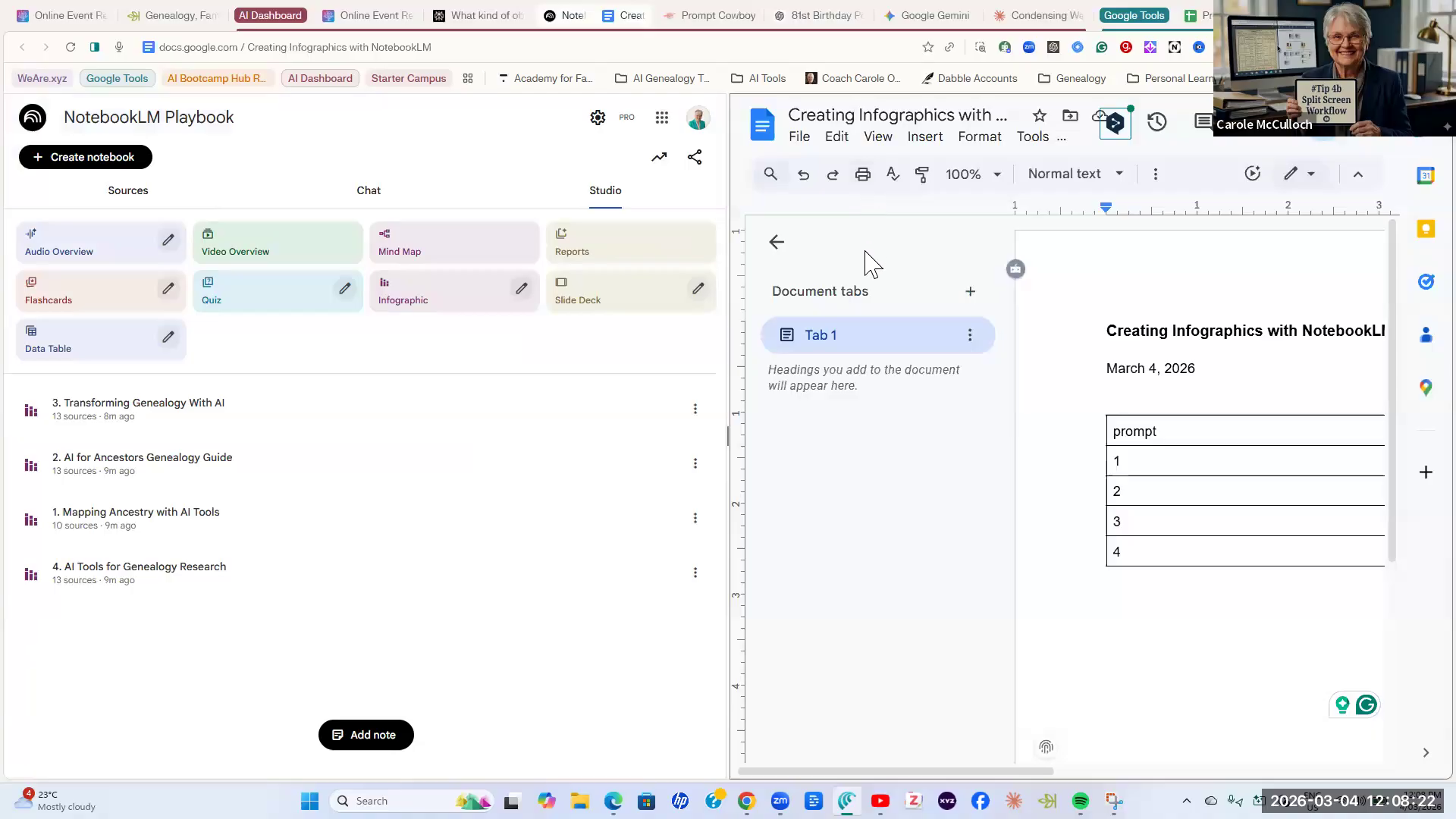
click(777, 243)
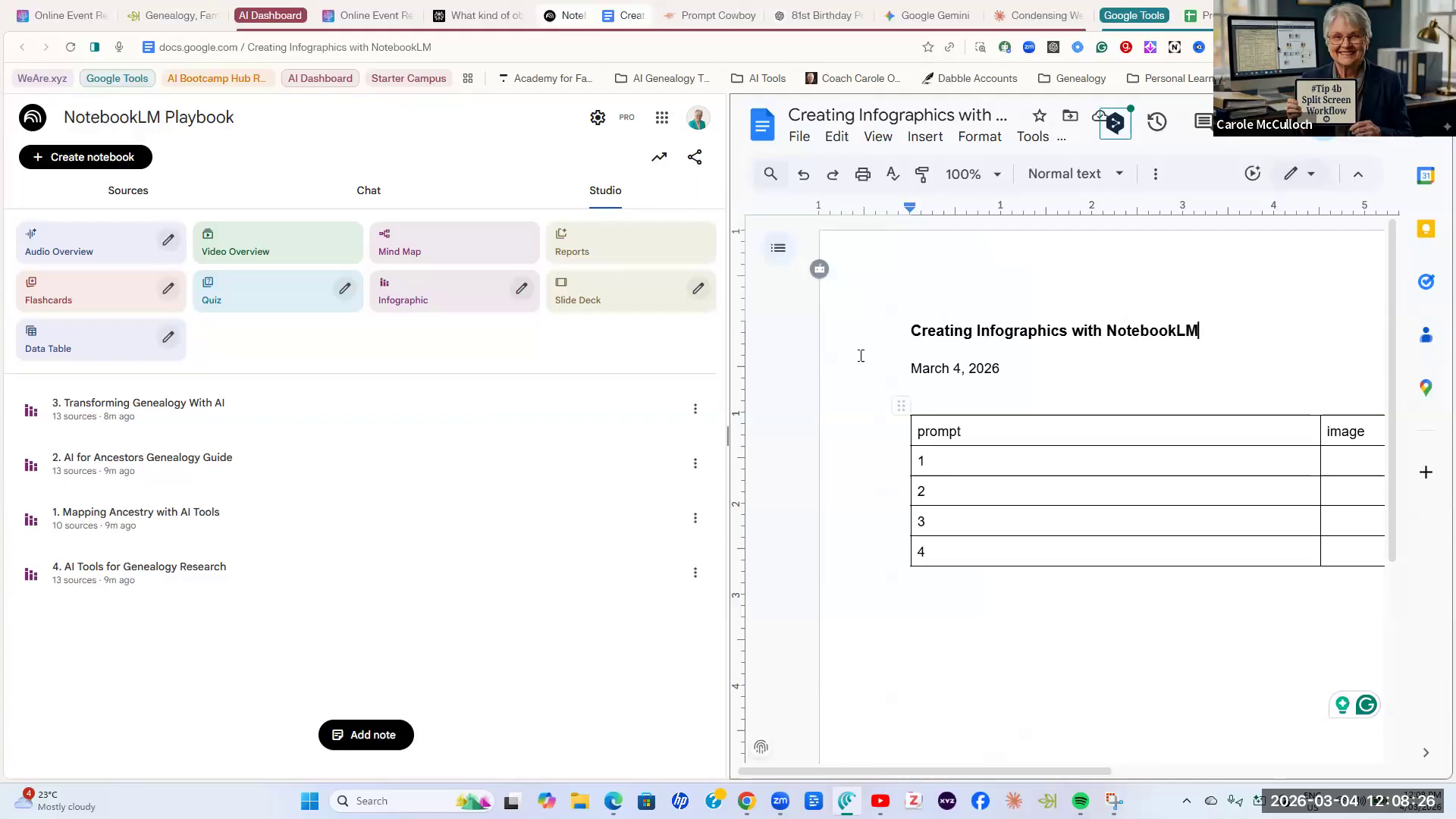
drag(728, 263, 534, 263)
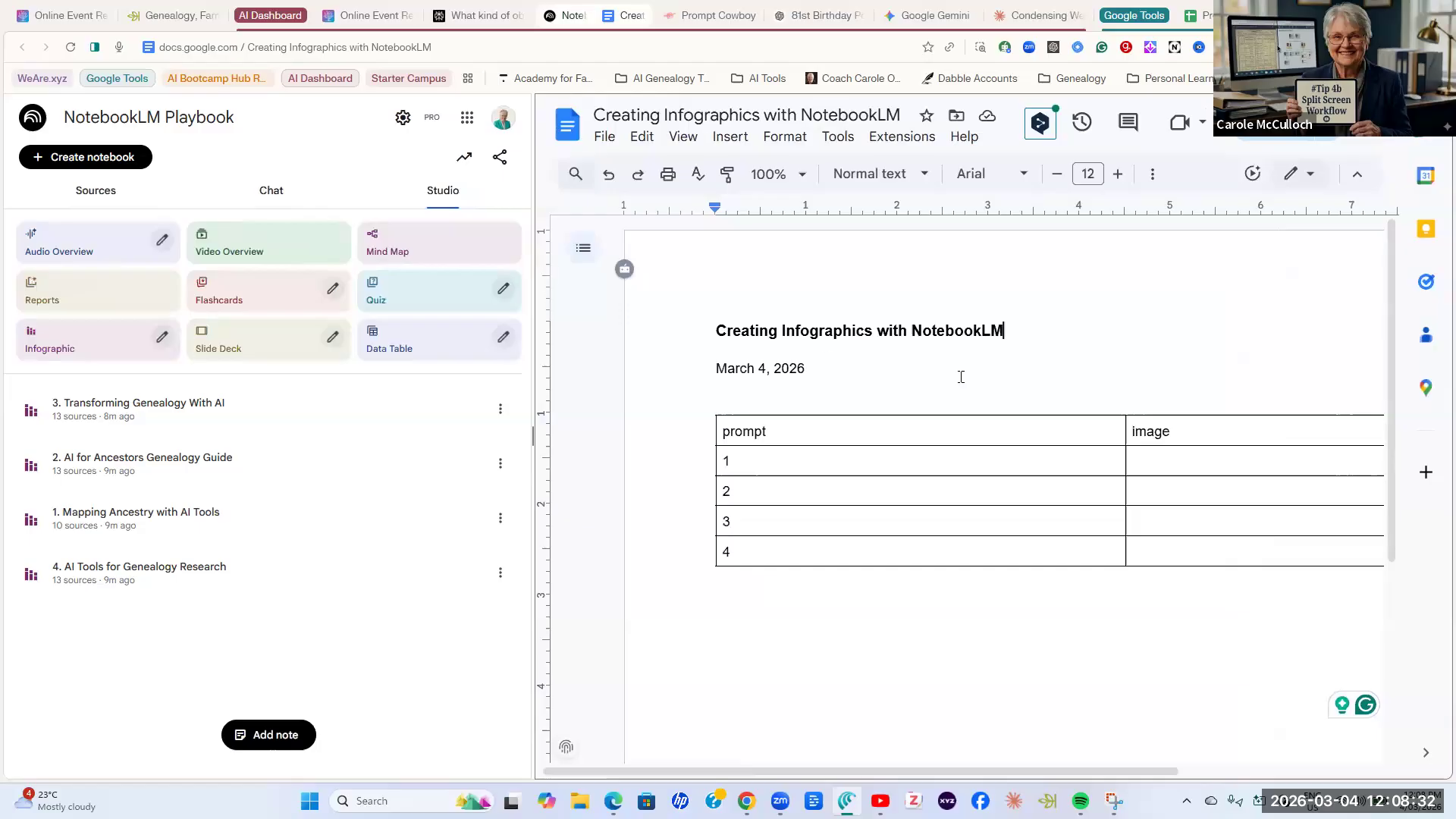
Narrow the prompt column of the table so that the image column becomes wider.
click(796, 549)
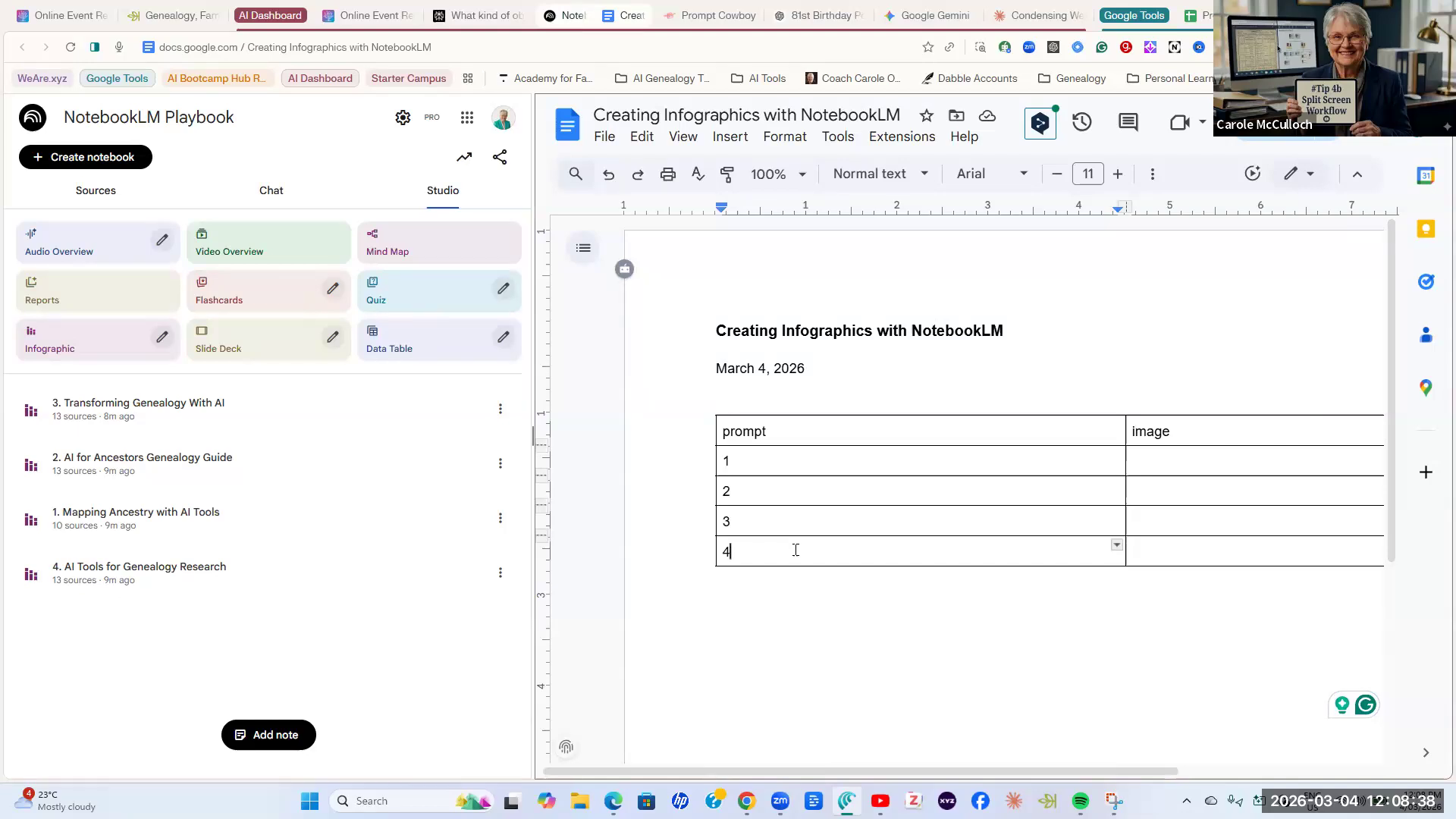
drag(1125, 470, 1057, 476)
click(1106, 554)
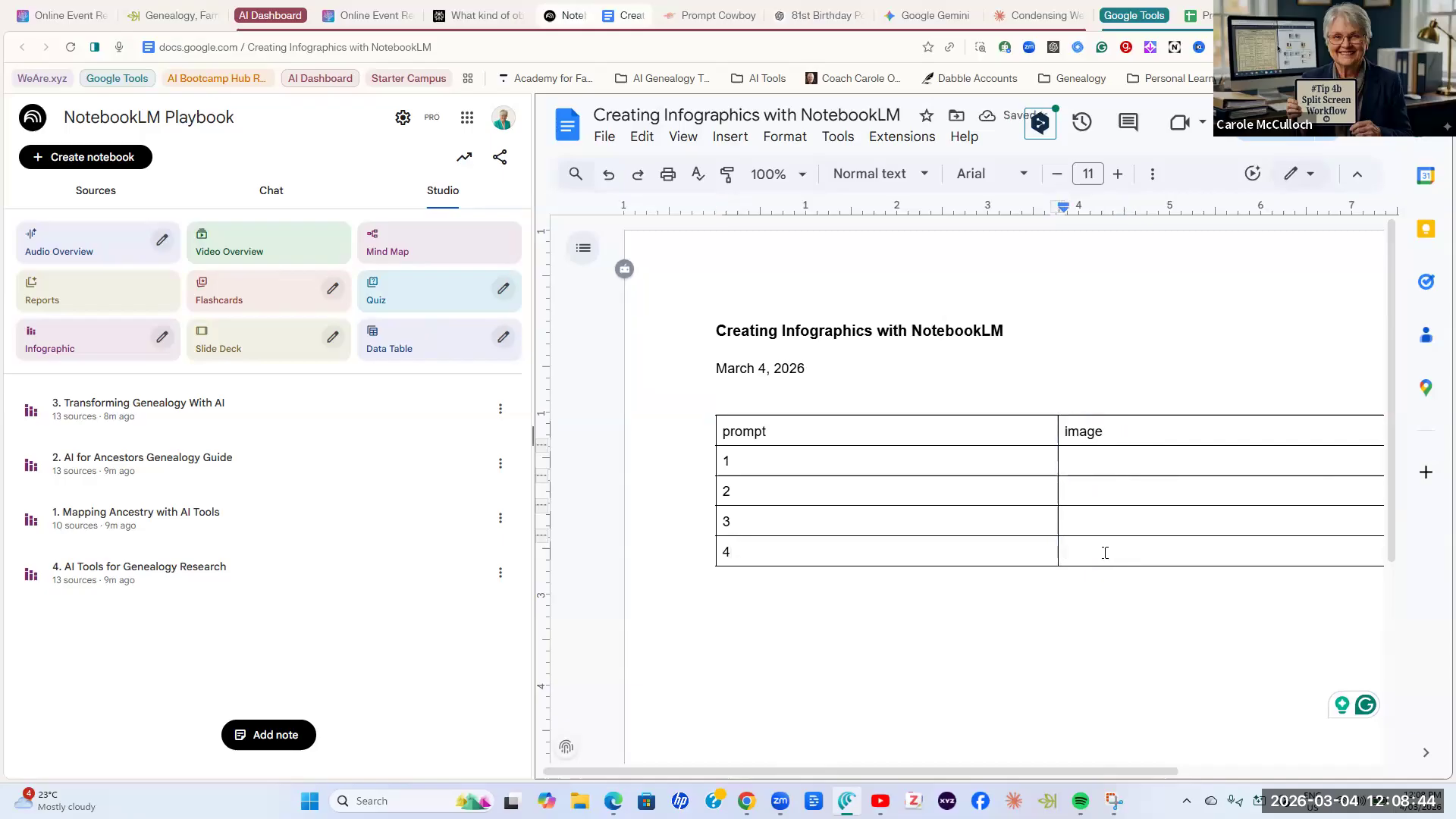
Copy the custom prompt of the "4. AI Tools for Genealogy Research" infographic and paste it after the number 4 in the prompt column.
click(751, 550)
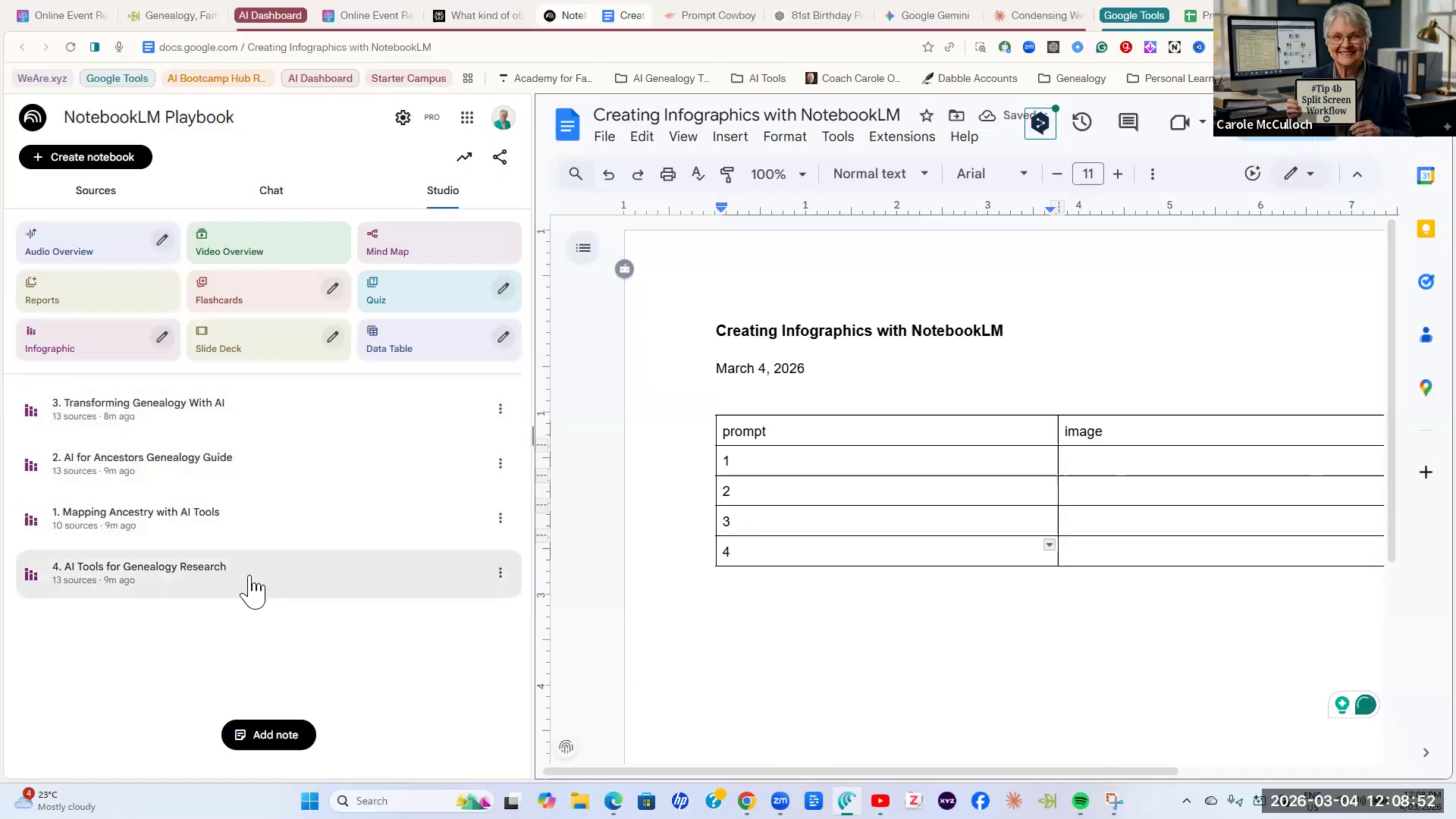
click(500, 573)
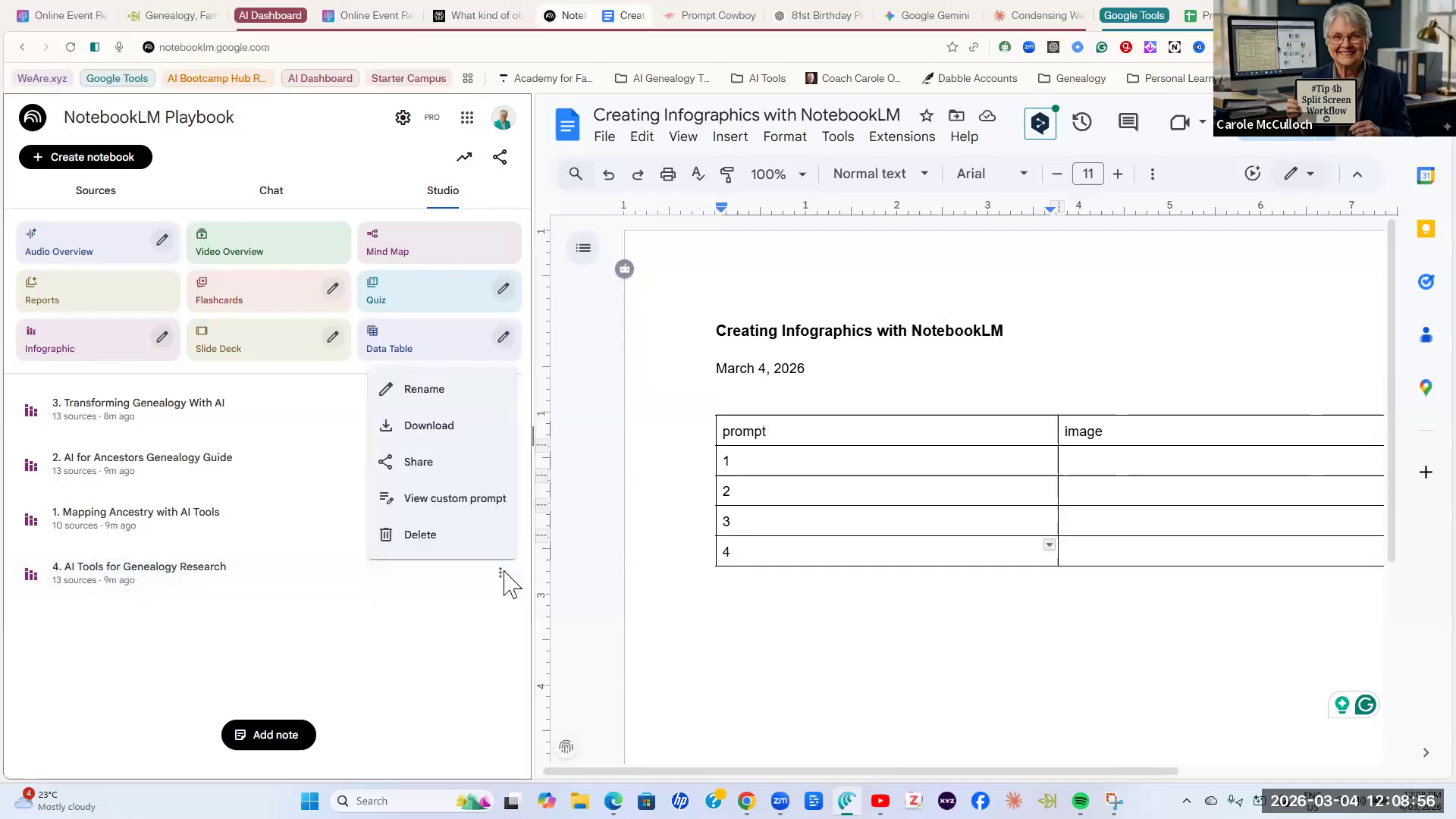
click(424, 499)
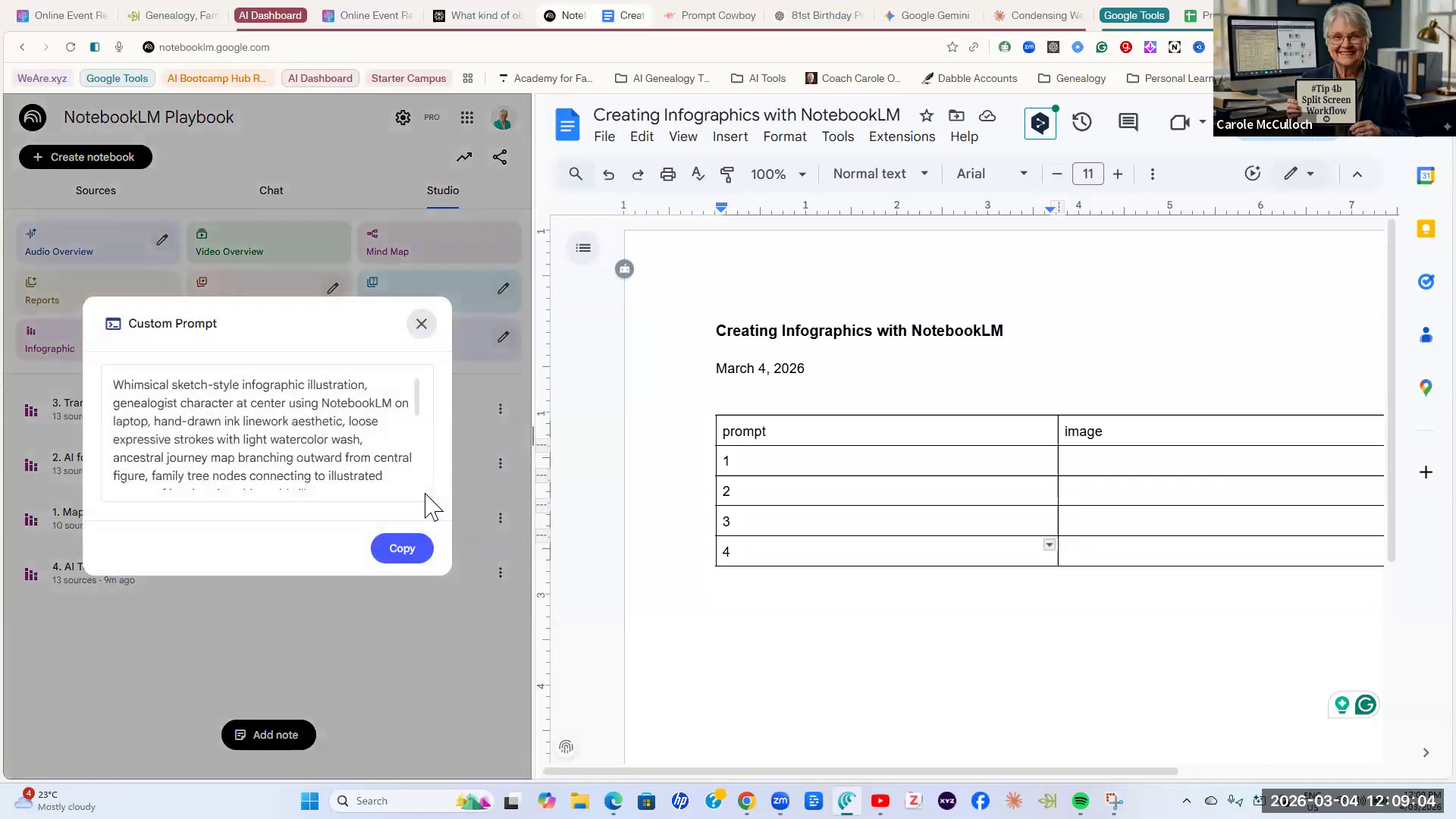
click(392, 551)
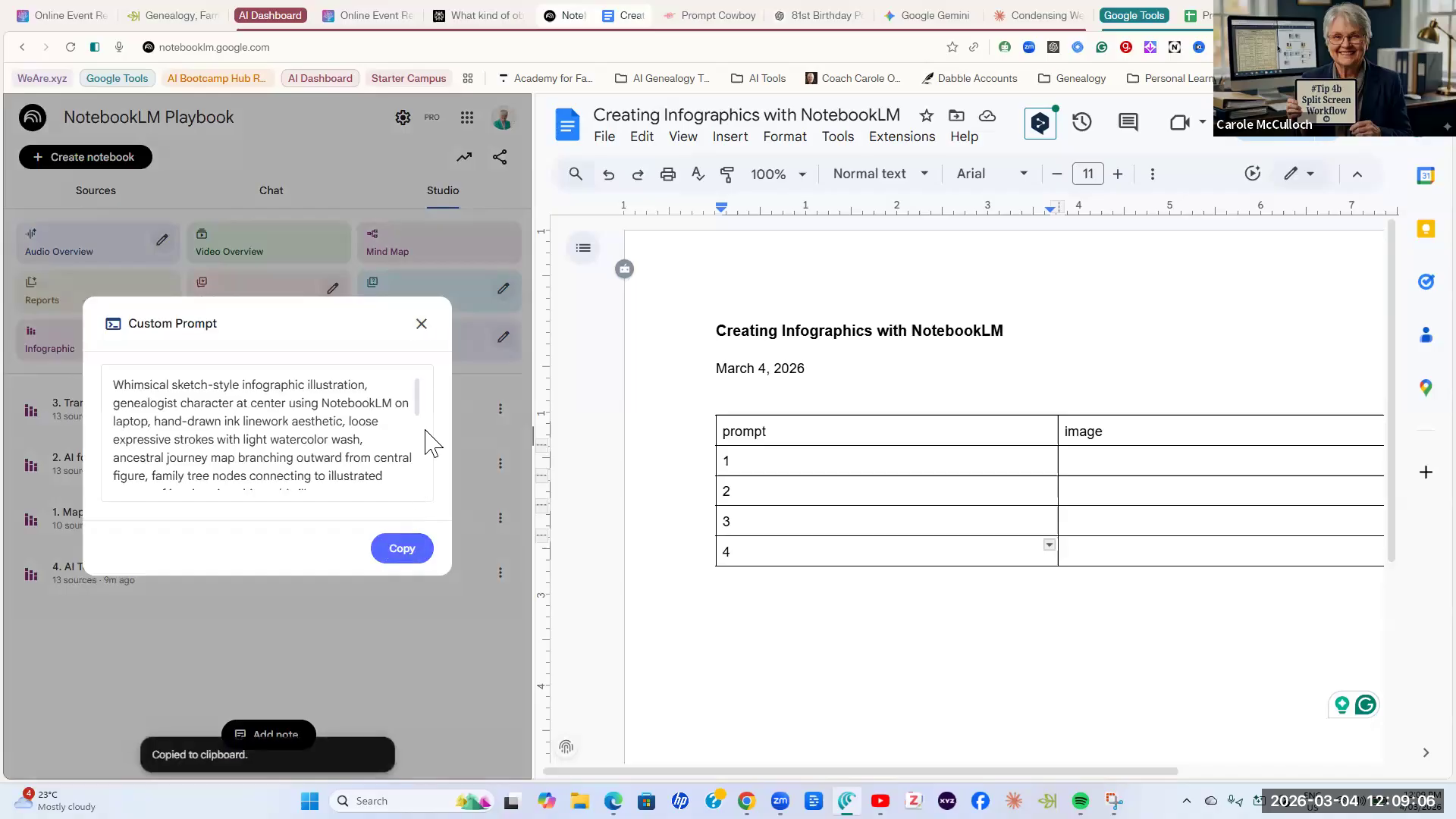
click(421, 325)
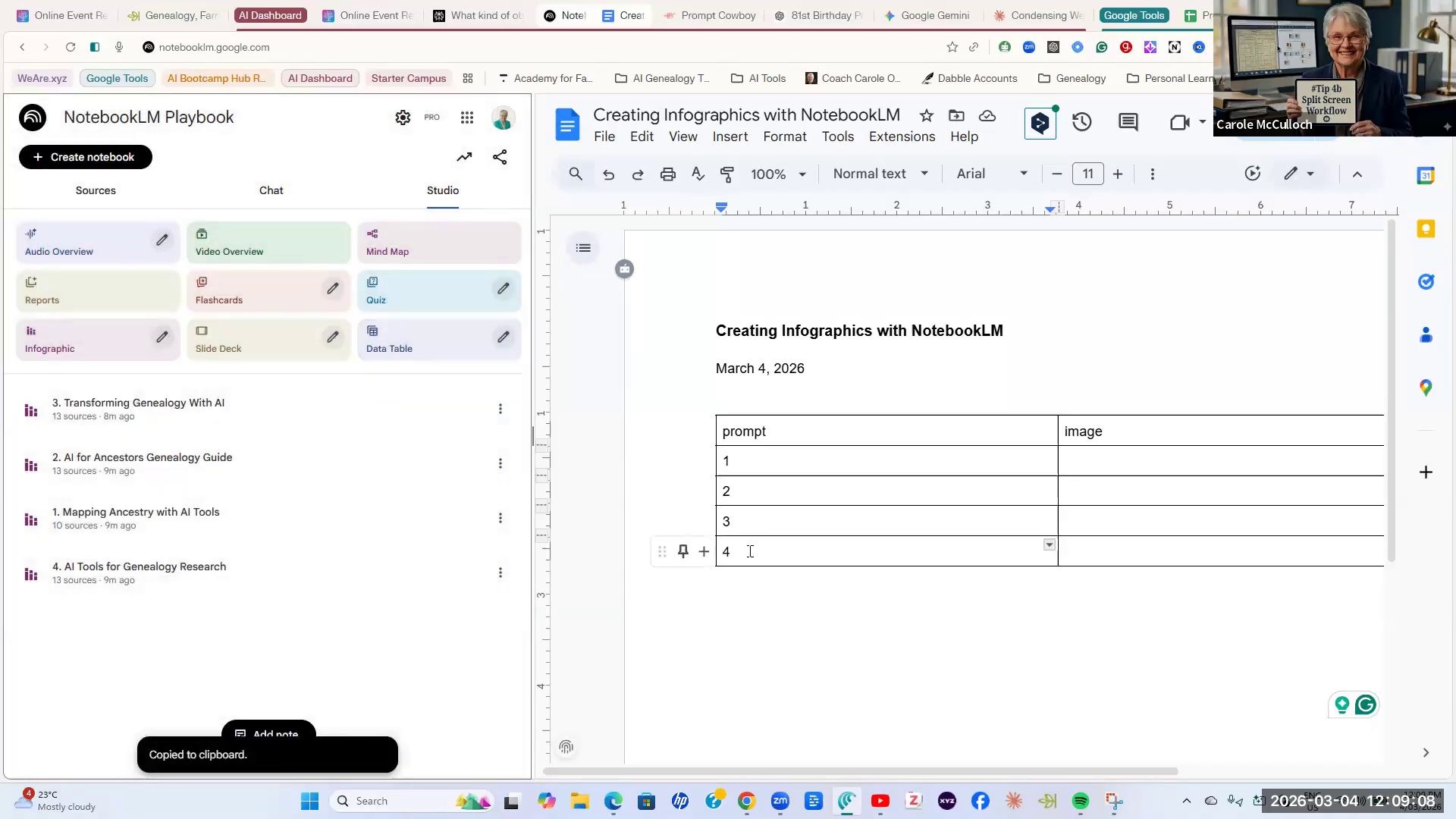
click(751, 547)
right_click(751, 548)
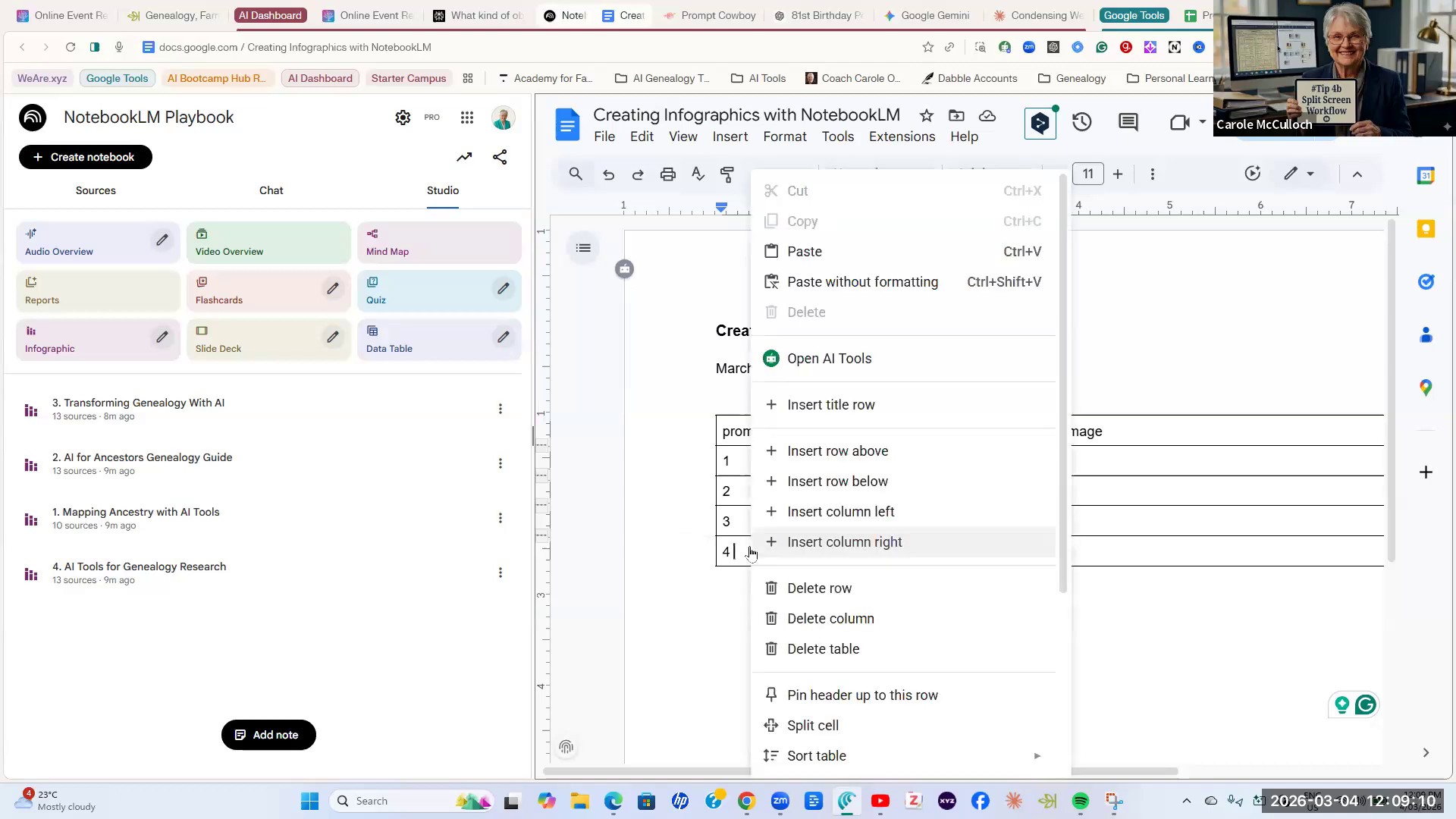
click(819, 251)
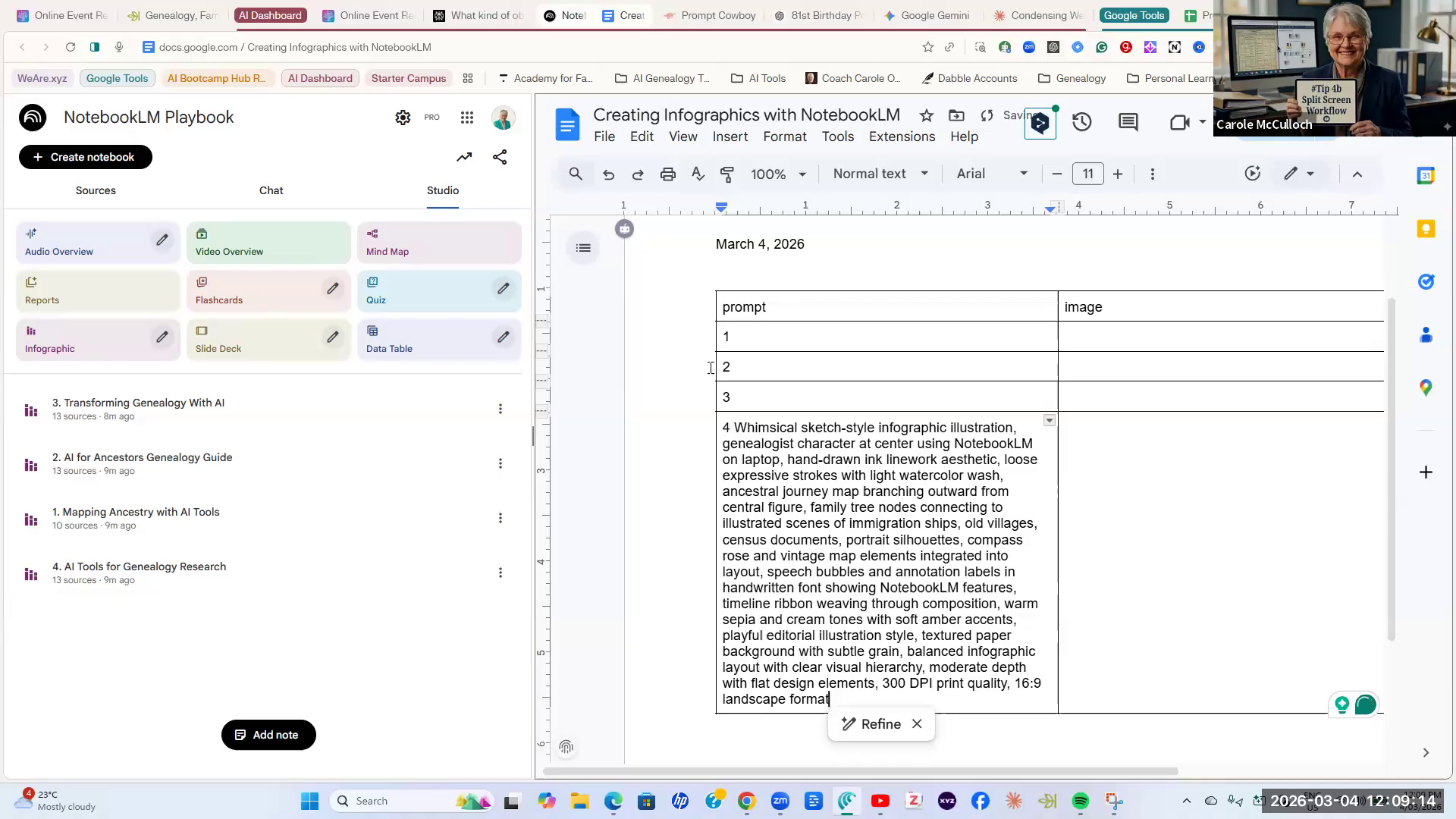
Download the "4. AI Tools for Genealogy Research" infographic from the notebook.
click(1100, 436)
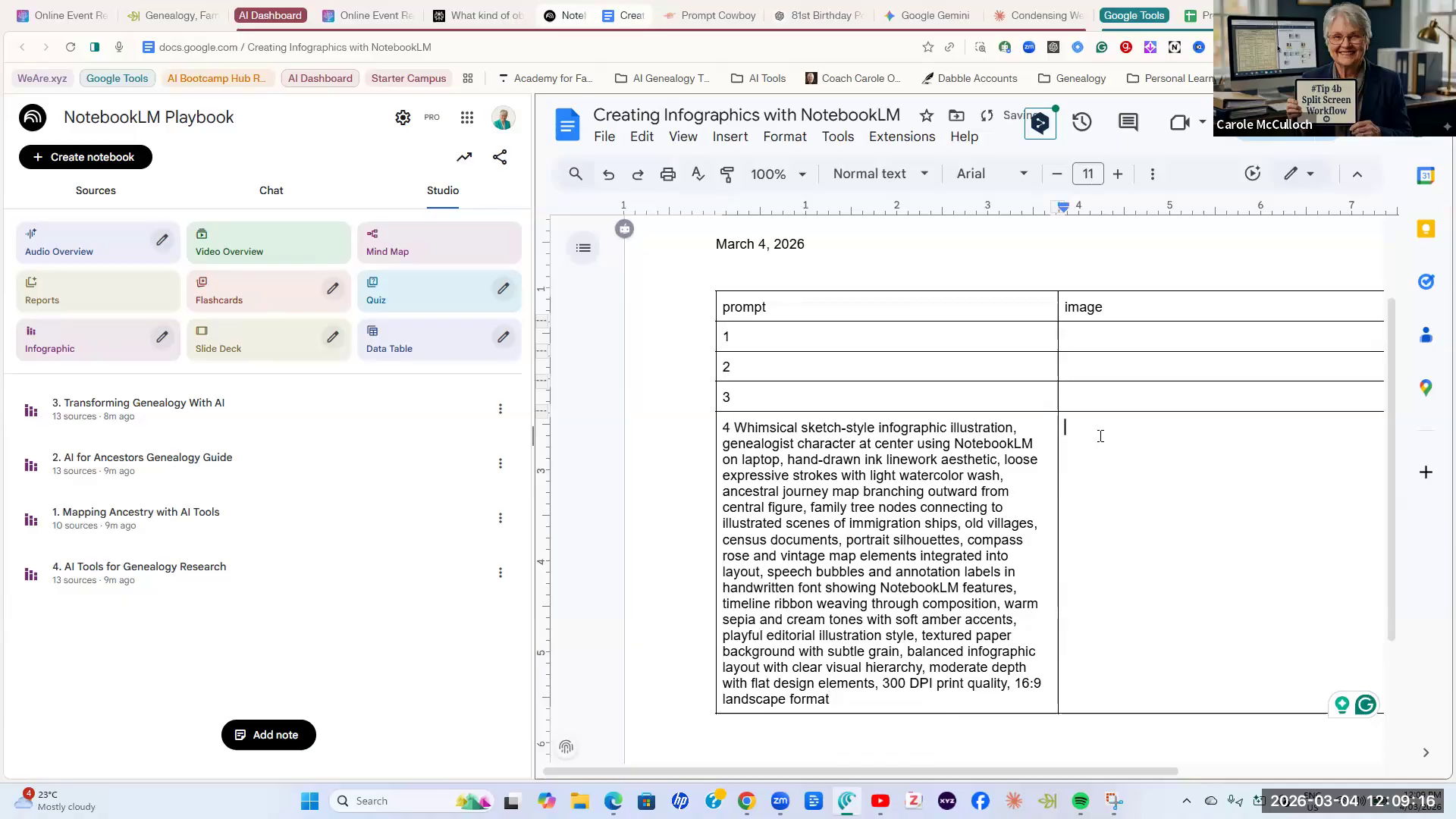
click(500, 572)
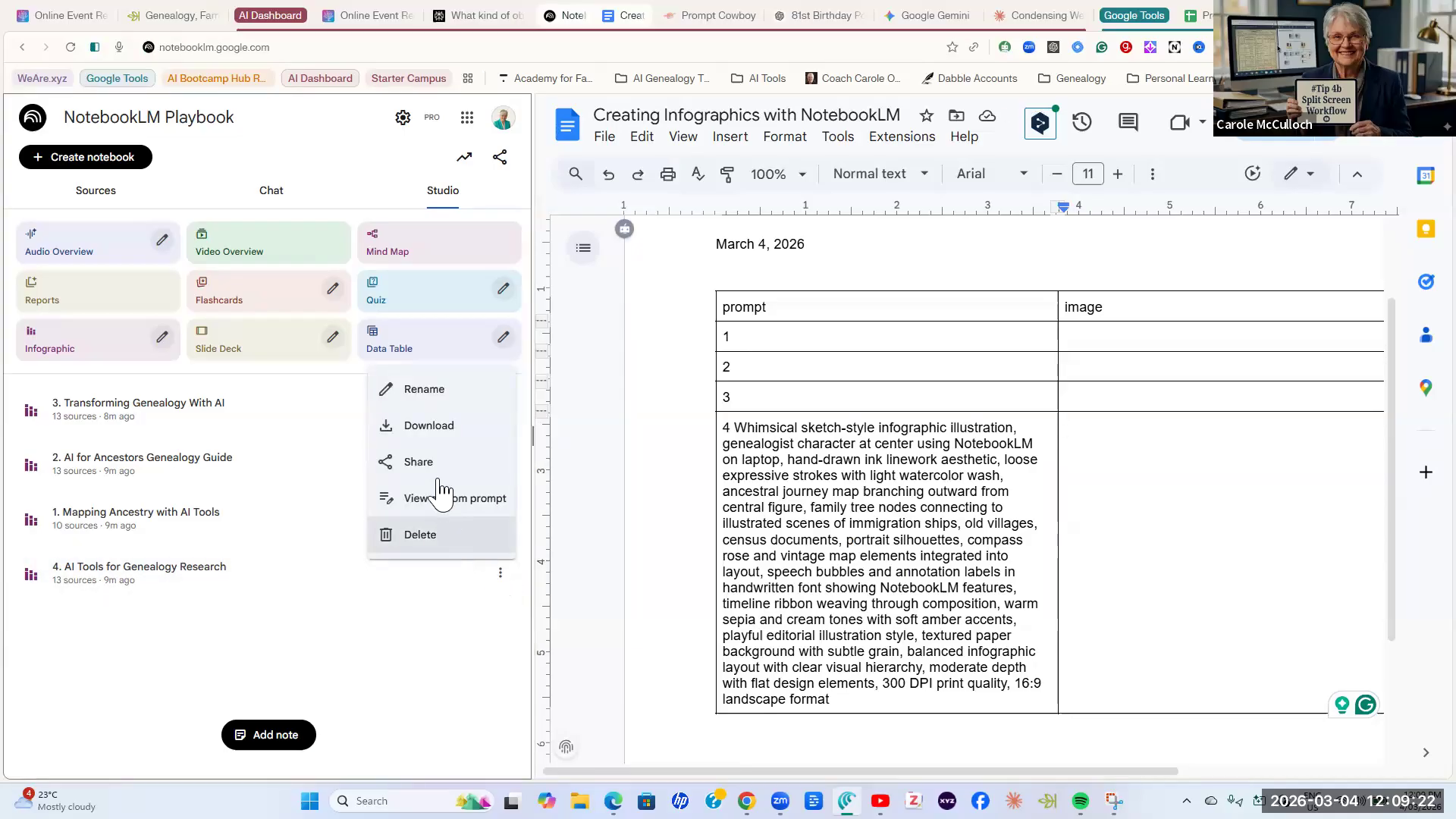
click(416, 426)
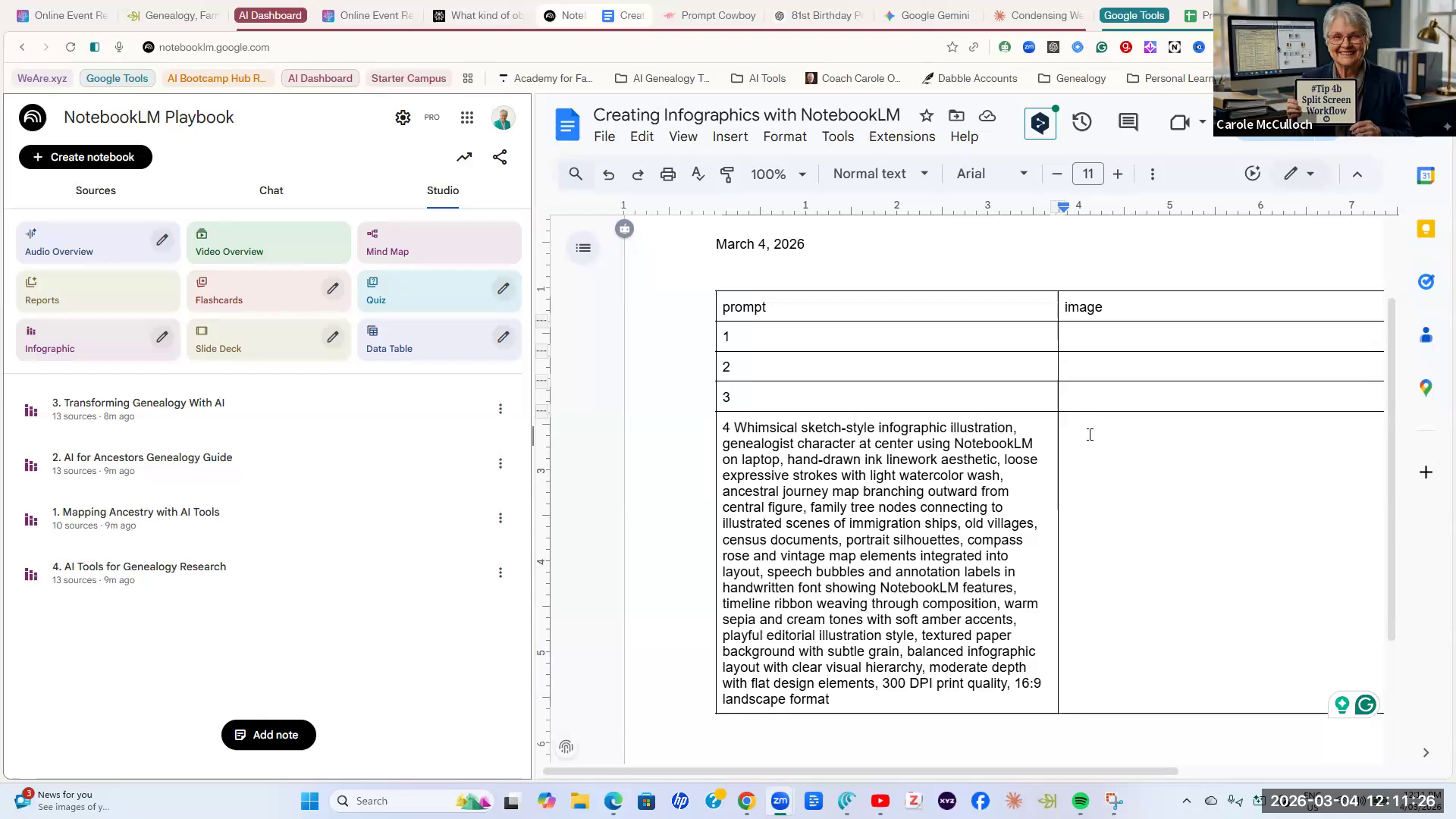
Insert the "infographic 4" image from the computer's Tech Tips 30 Day Challenge folder into row 4 of the image column.
click(1089, 434)
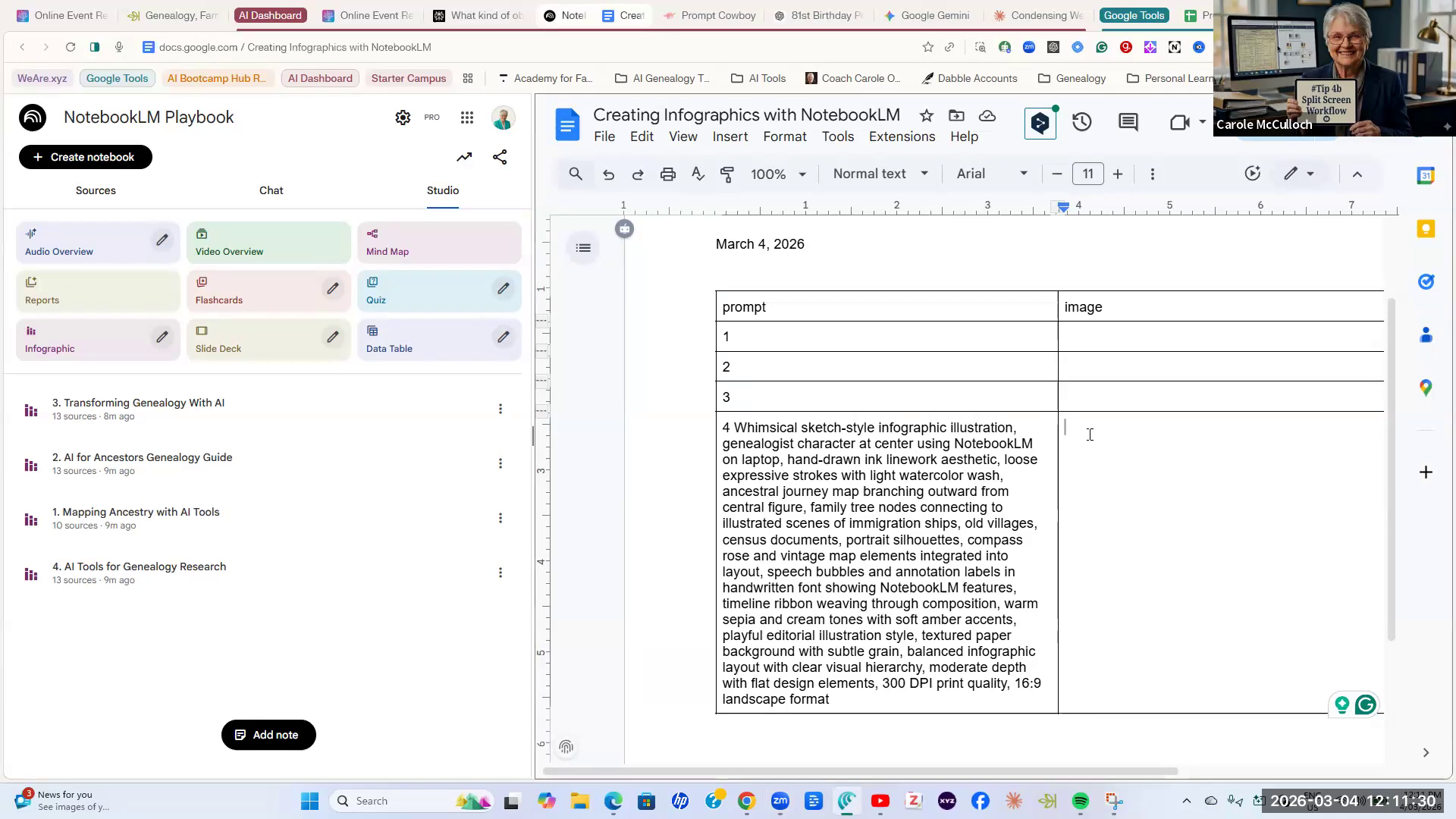
click(729, 147)
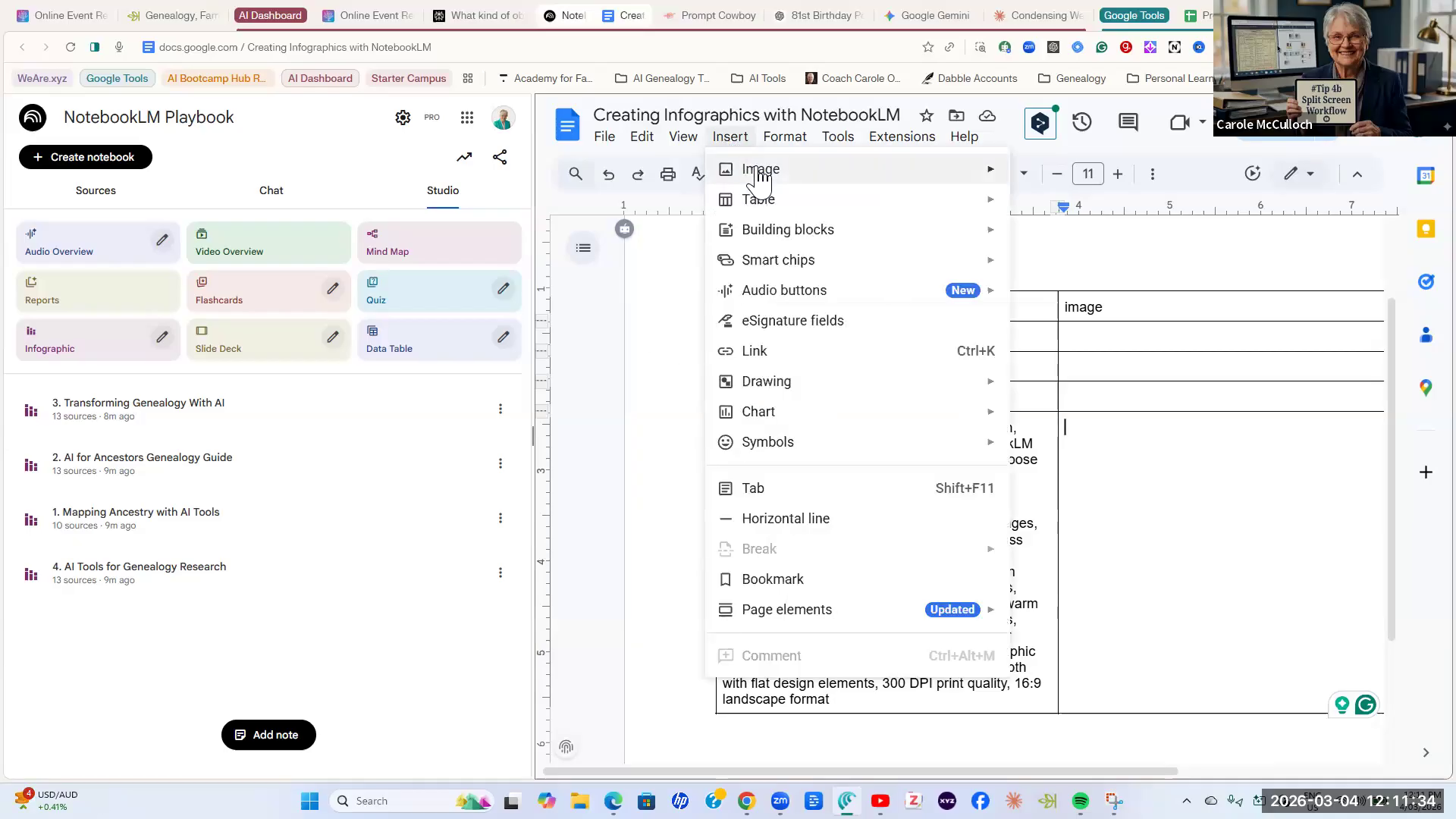
mouse_move(761, 180)
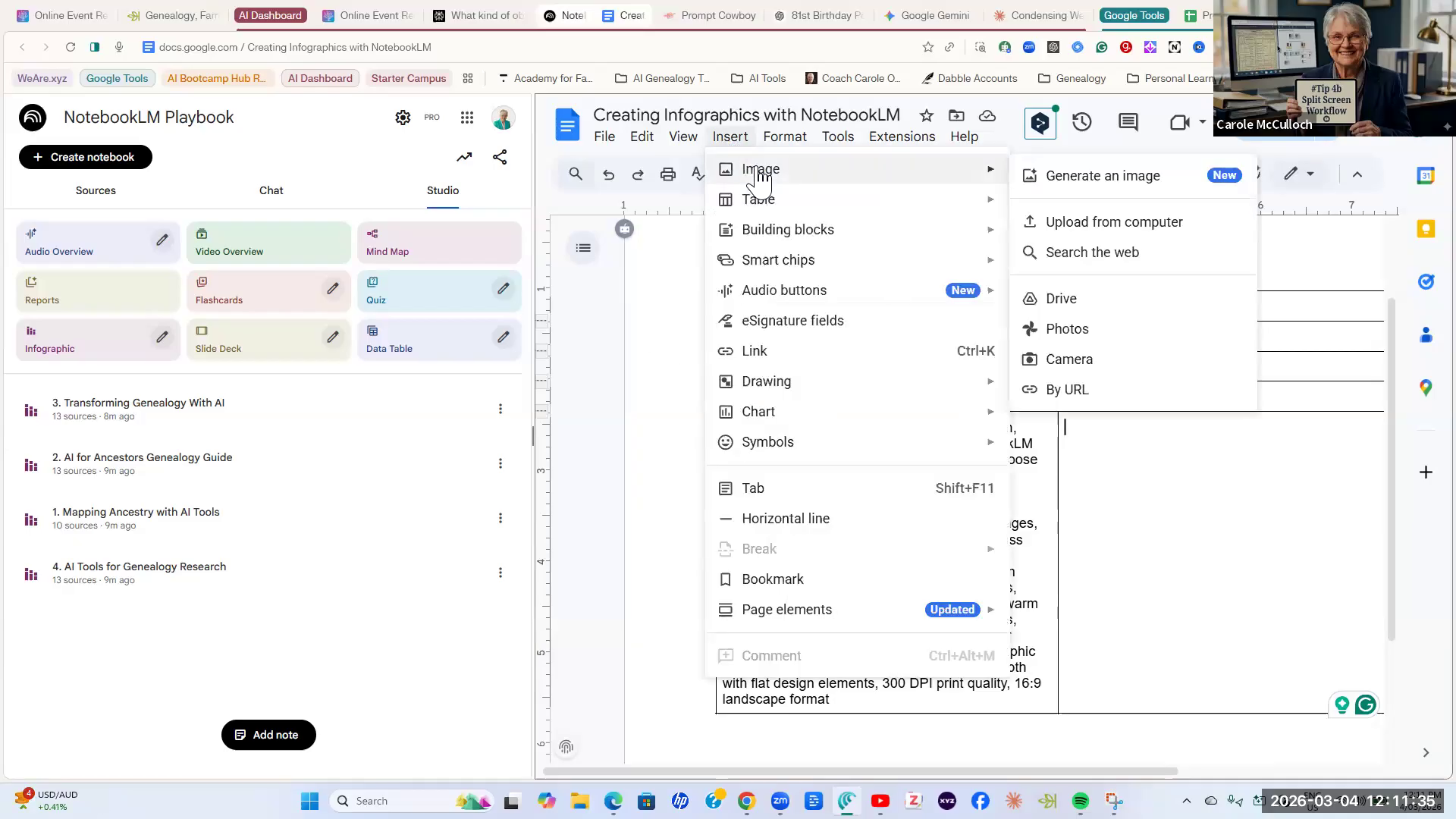
click(1056, 221)
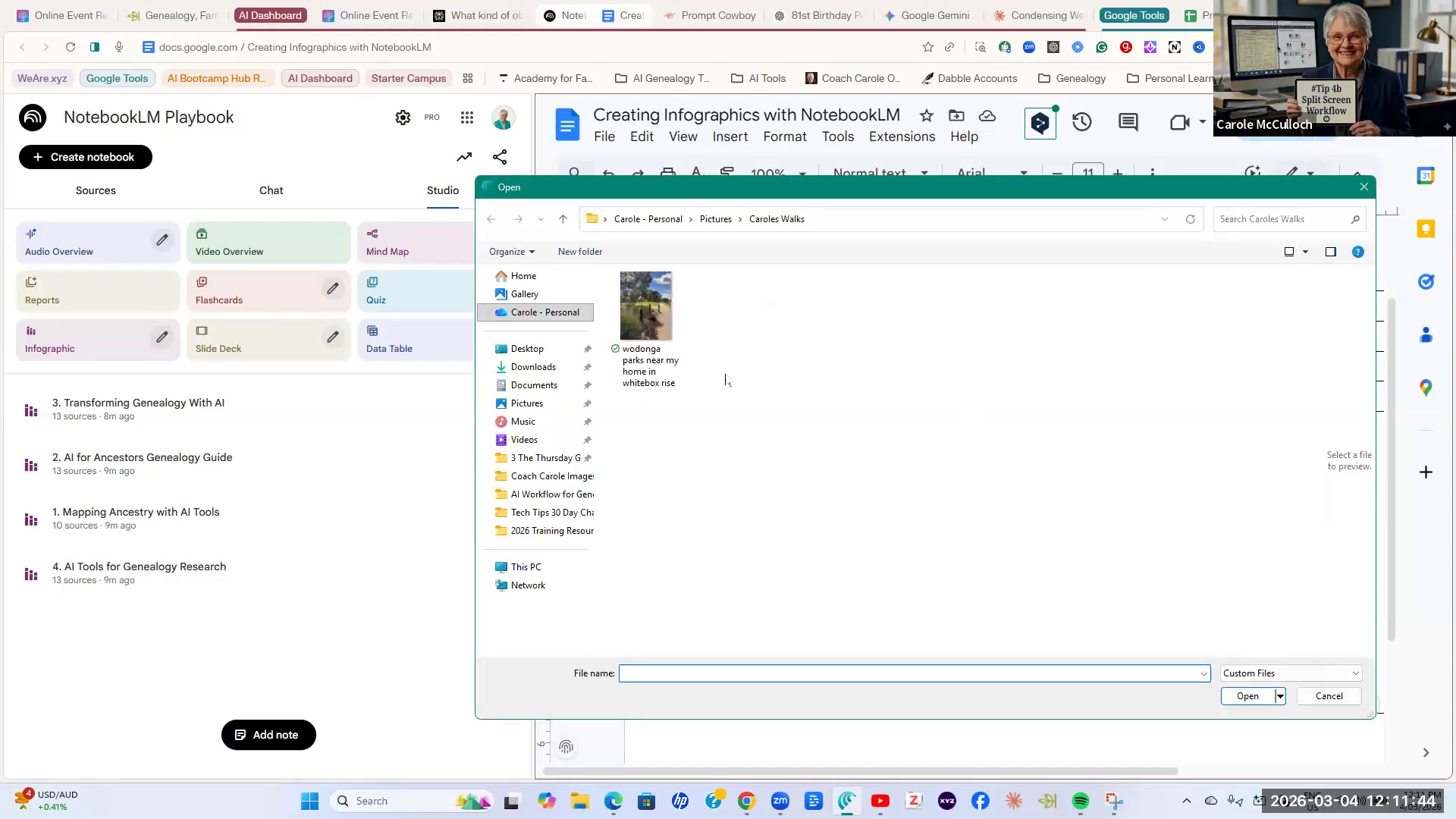
click(557, 513)
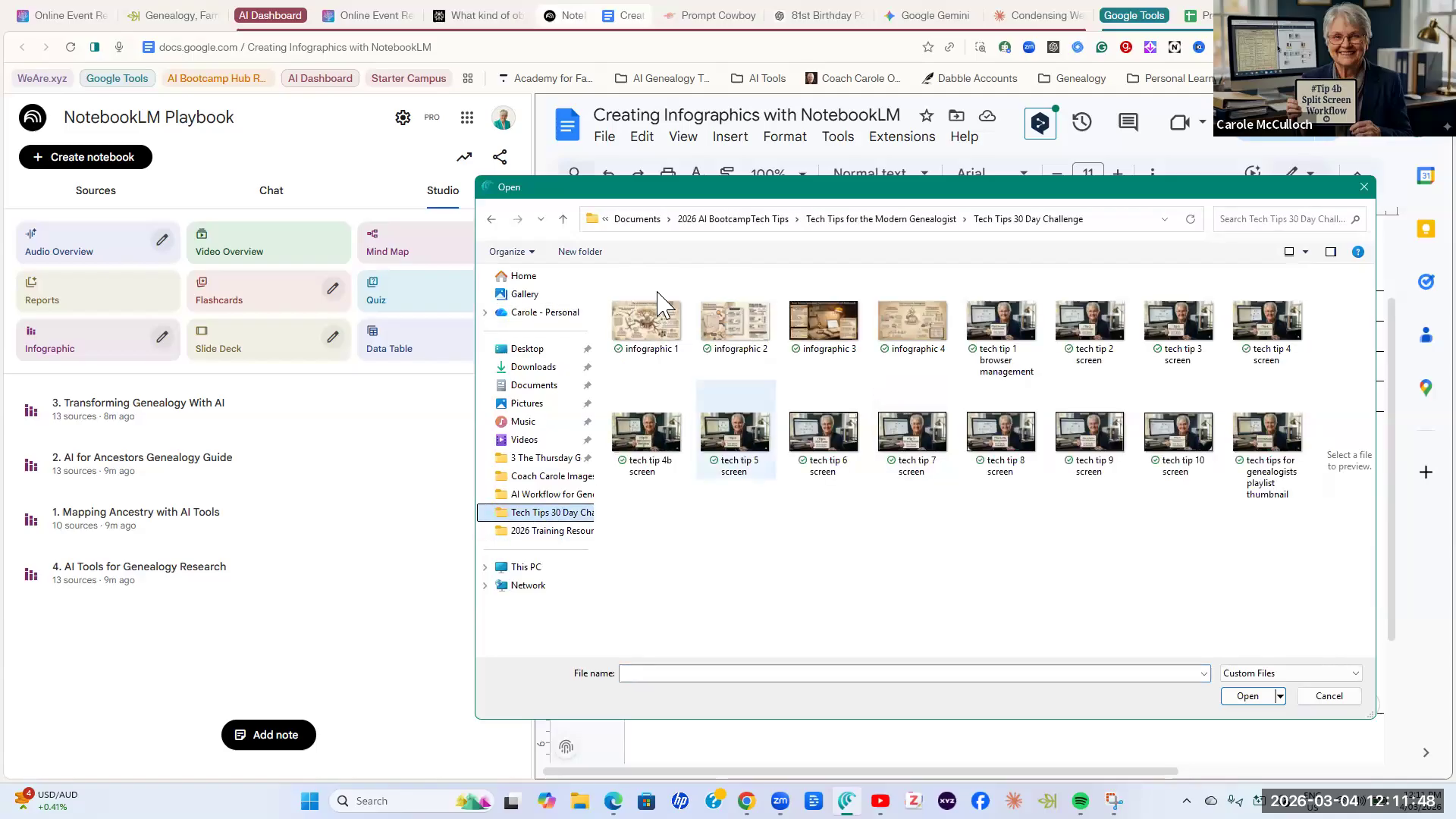
click(903, 326)
click(1247, 696)
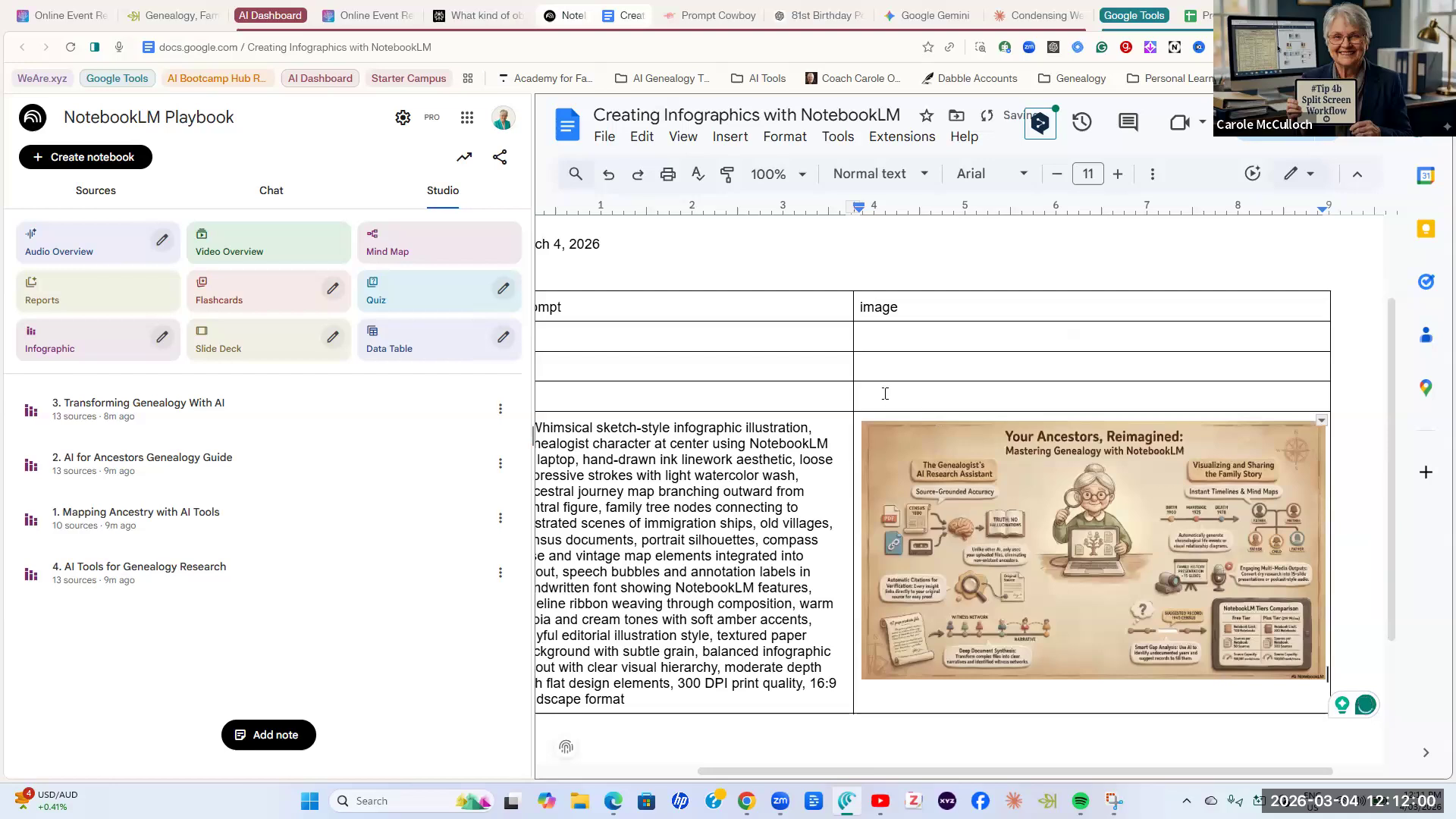
Insert the "infographic 3" image from the computer into row 3 of the image column.
click(885, 394)
click(730, 144)
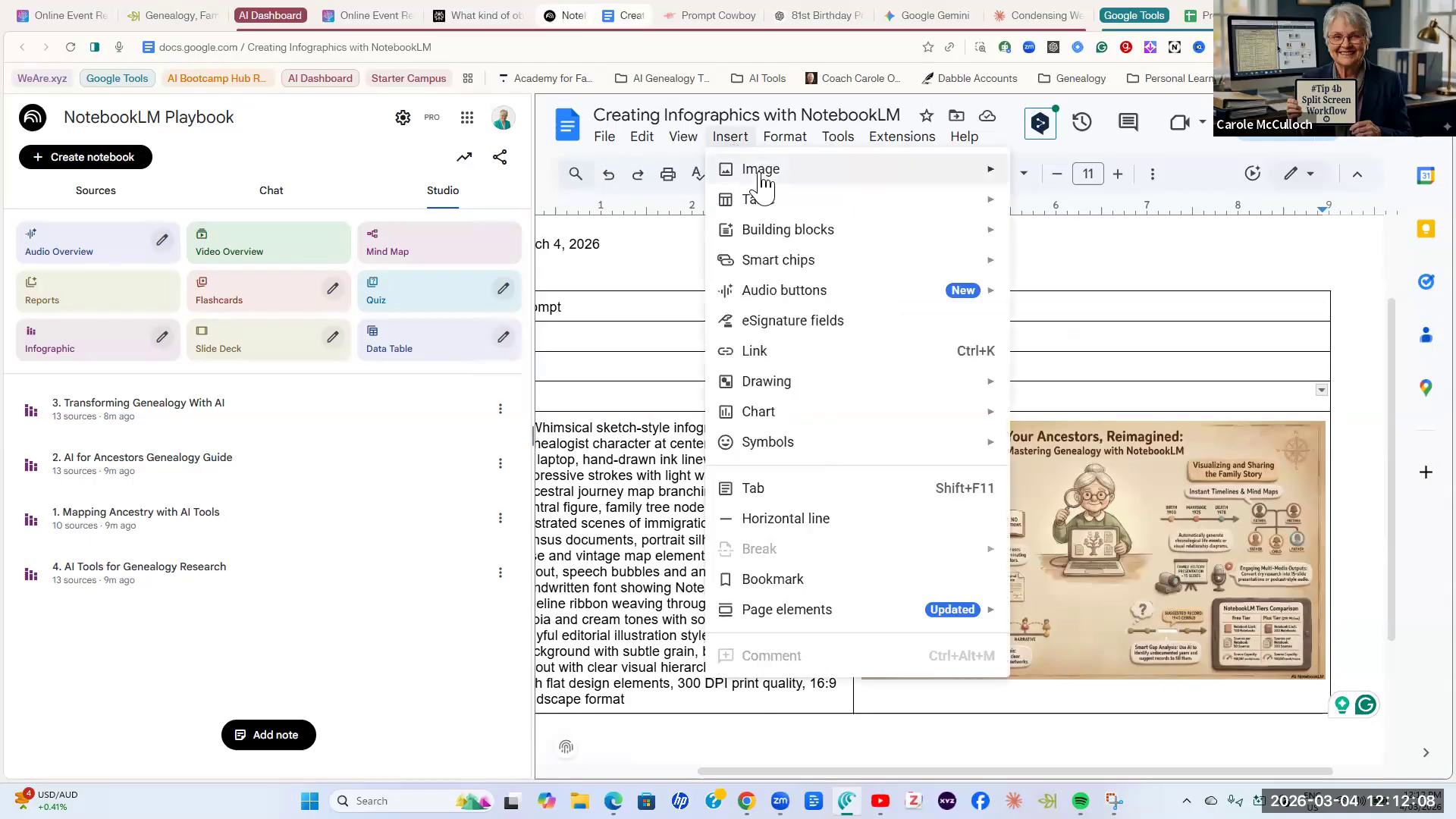
mouse_move(746, 169)
click(1056, 222)
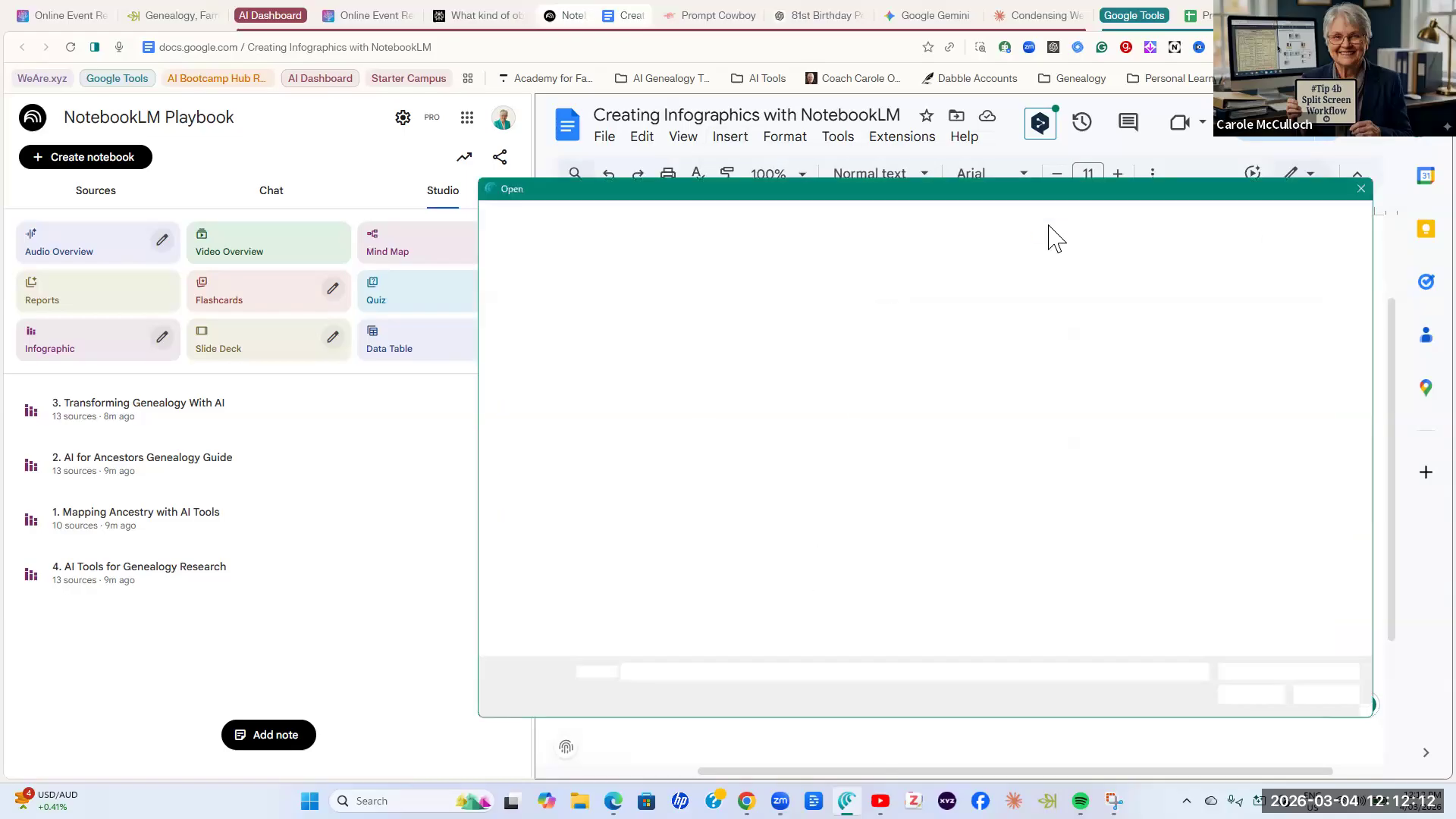
click(825, 322)
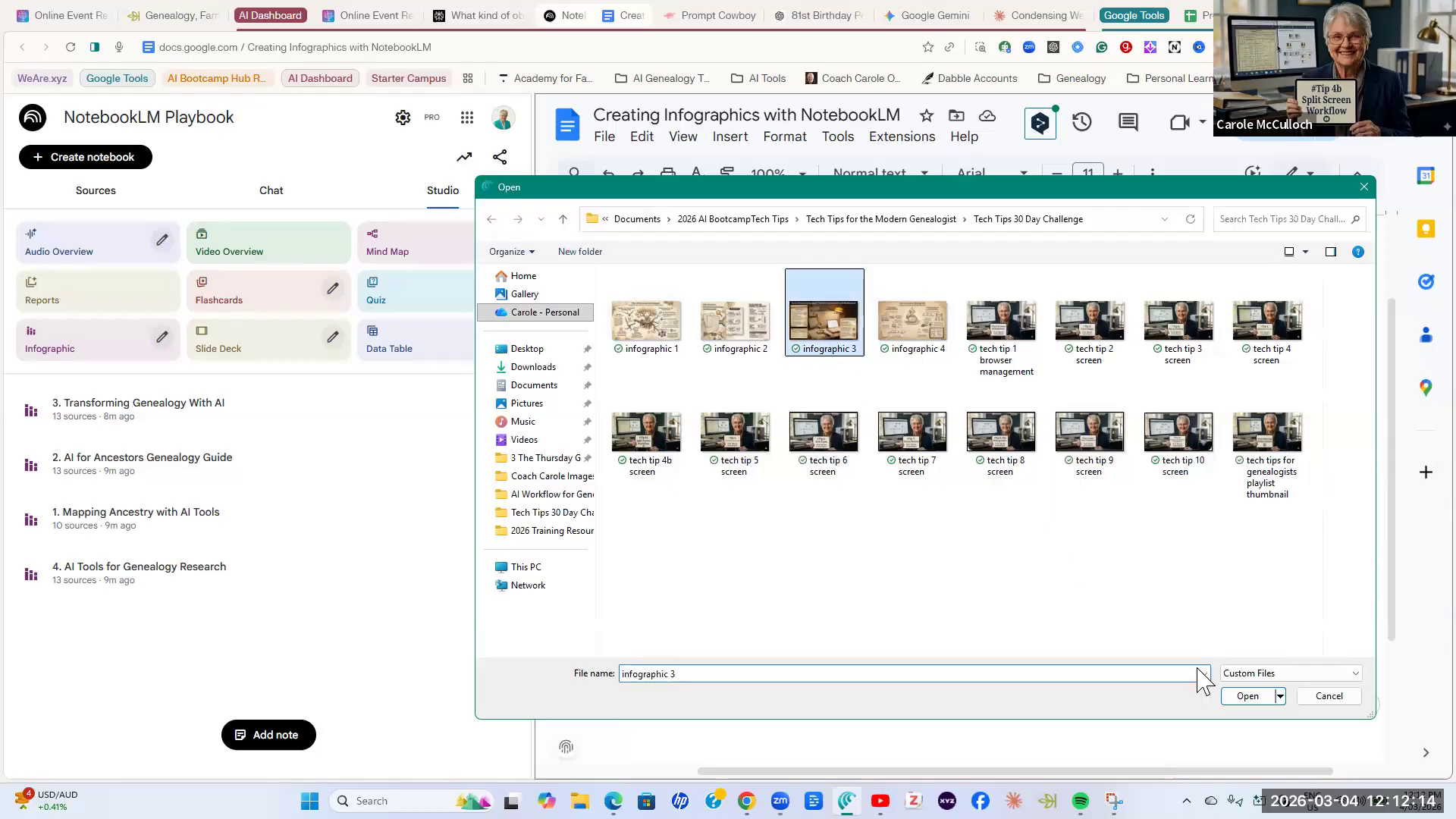
click(1244, 694)
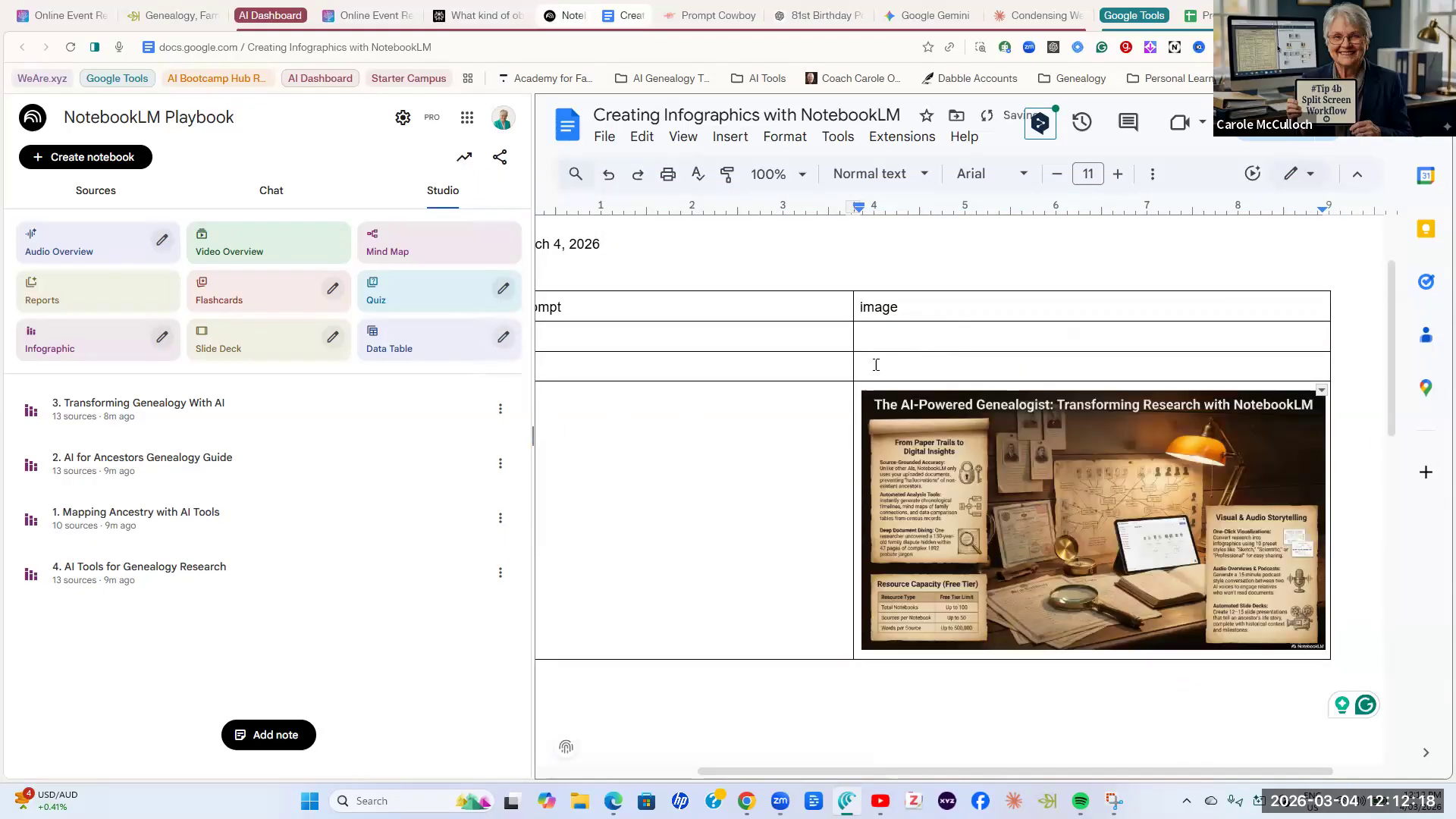
Insert the "infographic 2" image from the computer into row 2 of the image column.
click(876, 364)
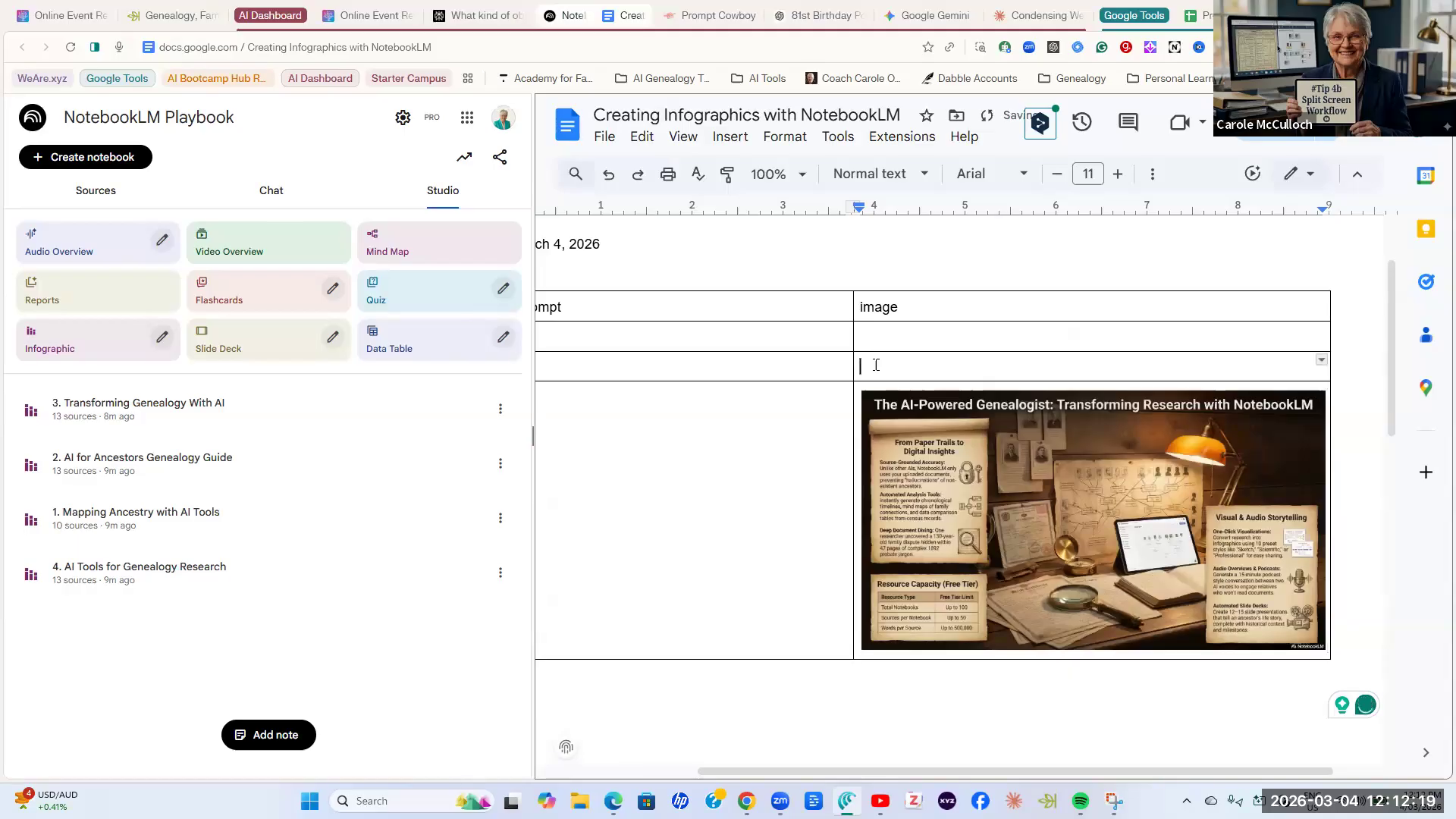
click(730, 138)
mouse_move(740, 168)
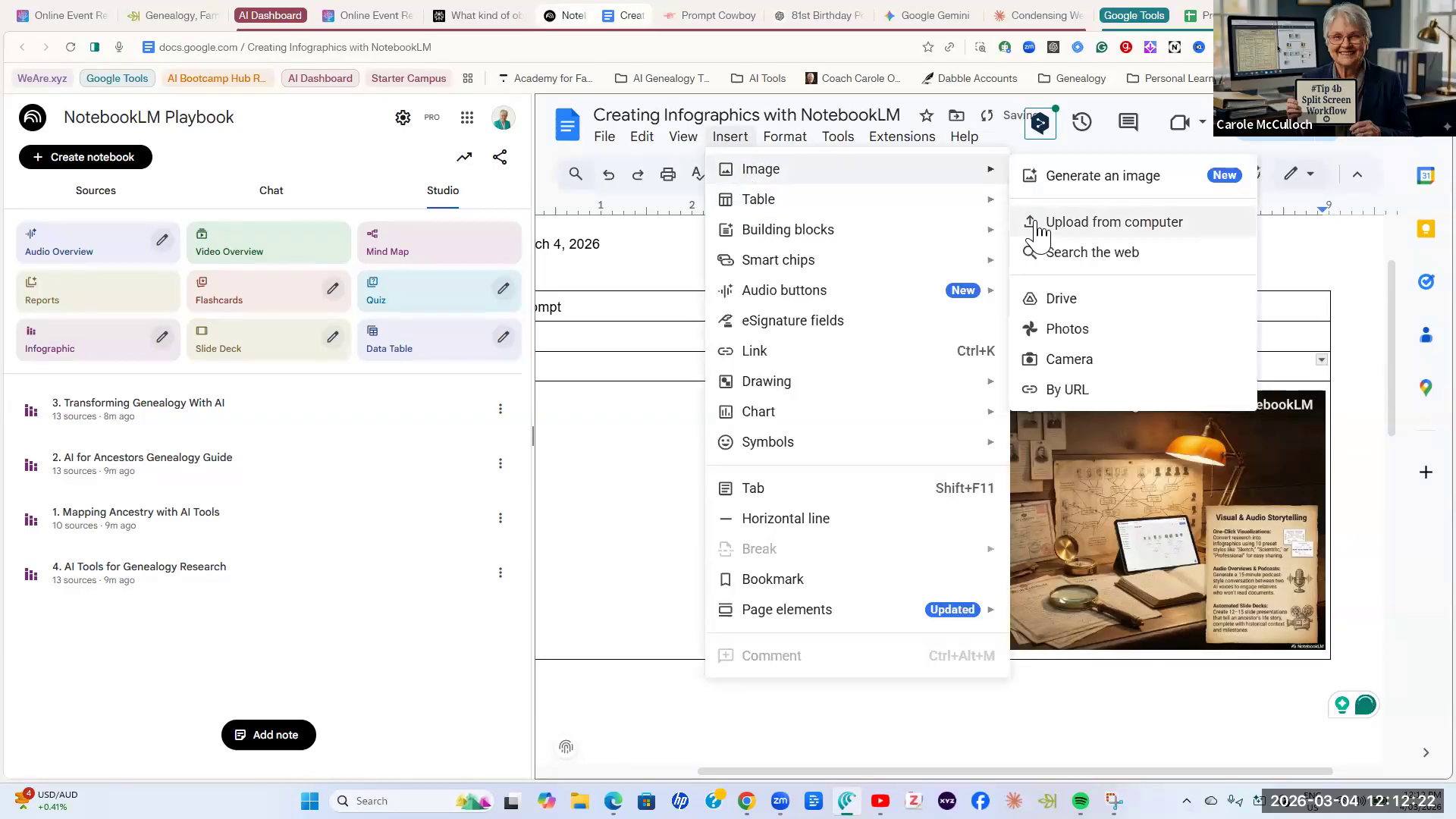
click(1037, 221)
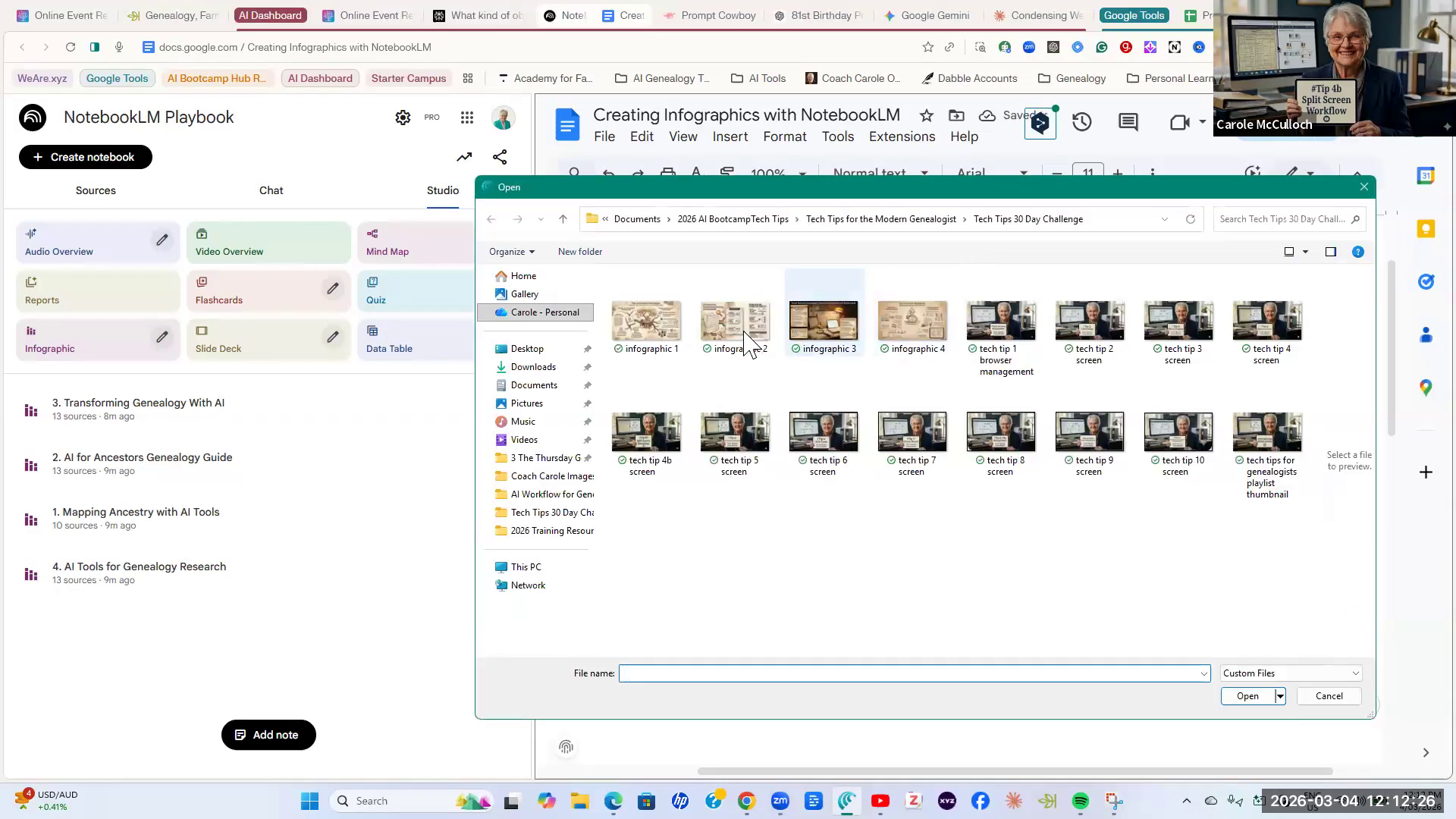
click(768, 349)
click(1248, 696)
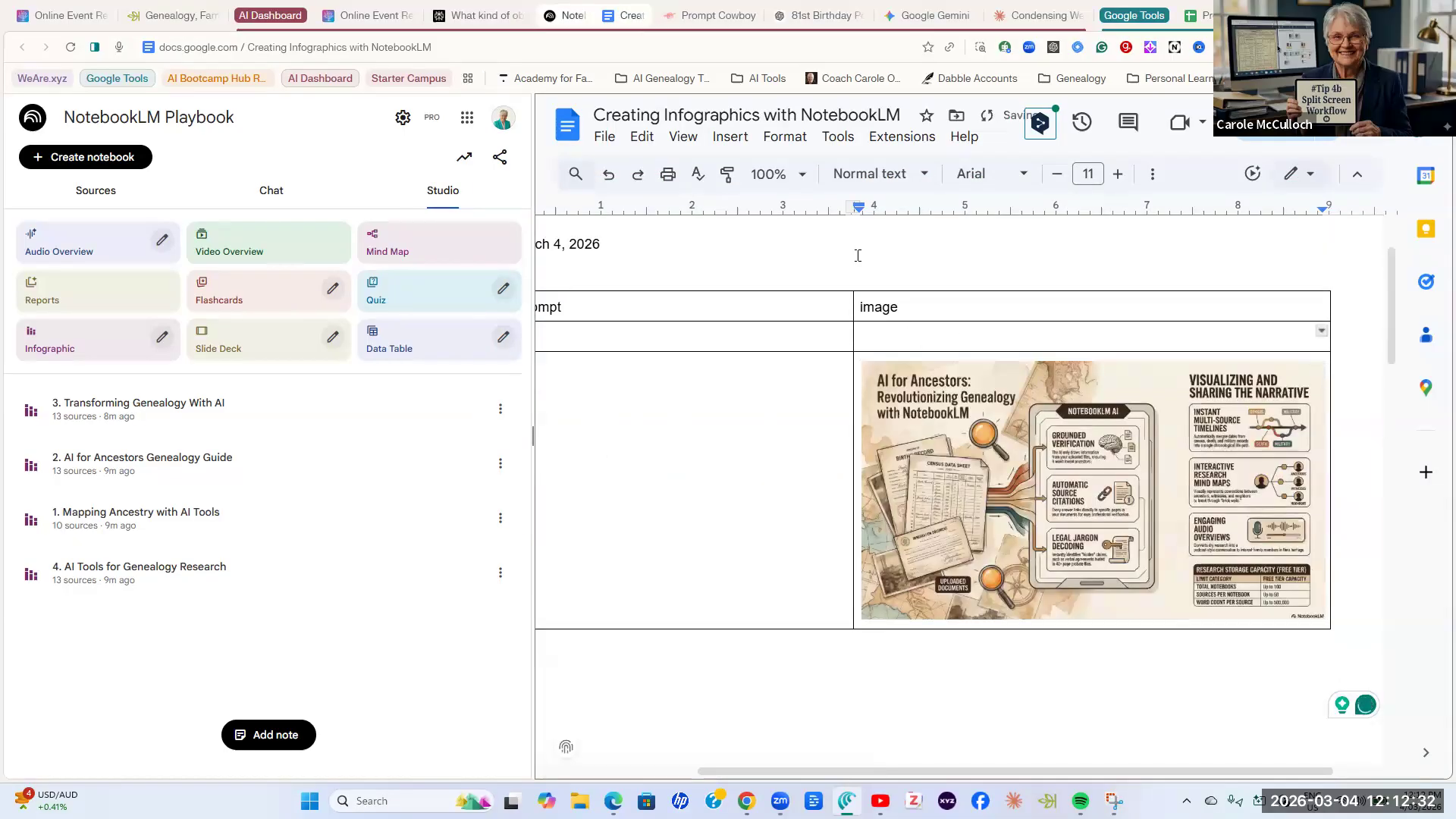
Insert the "infographic 1" image from the computer into row 1 of the image column.
click(729, 136)
mouse_move(827, 186)
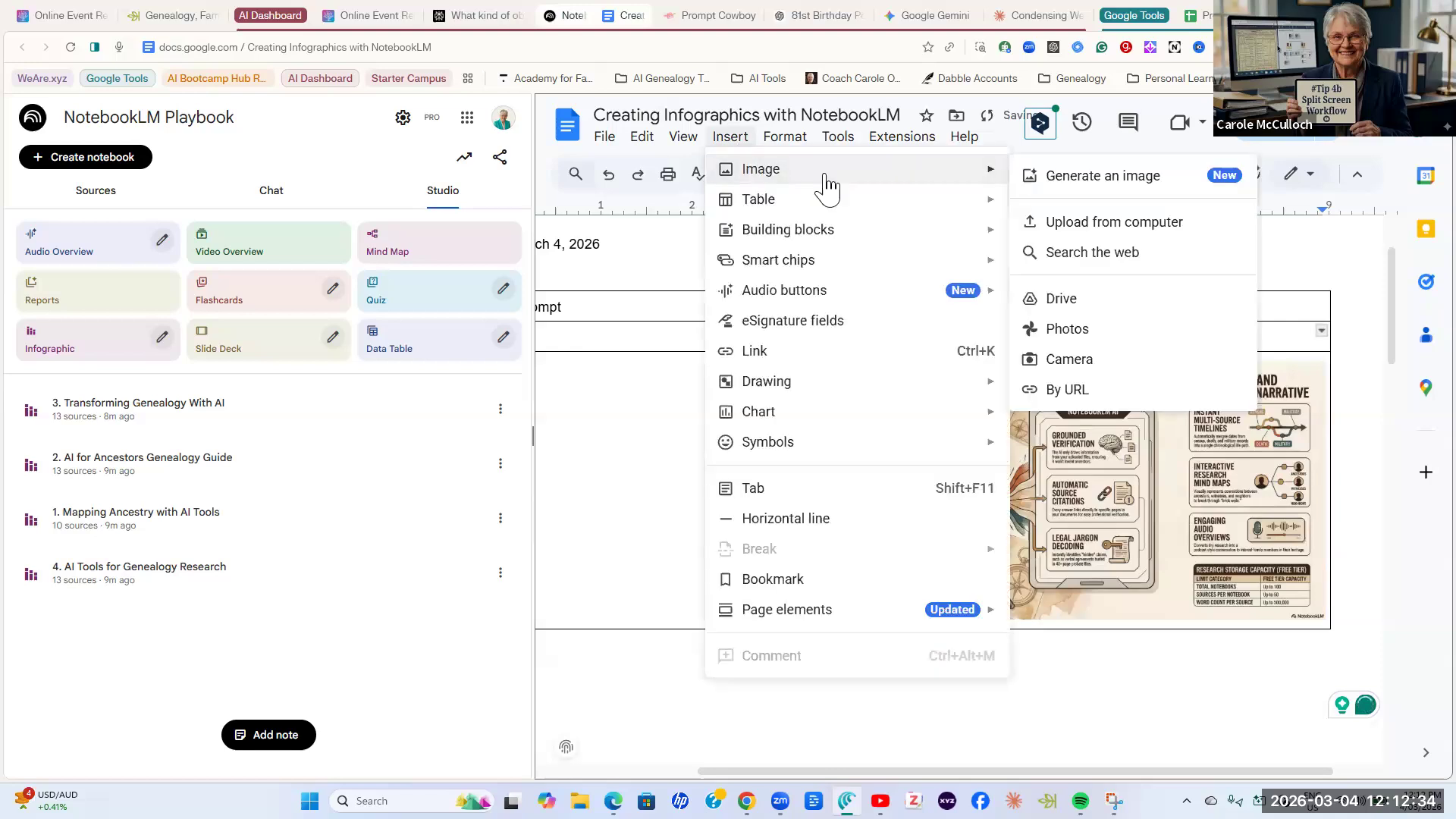
click(1032, 227)
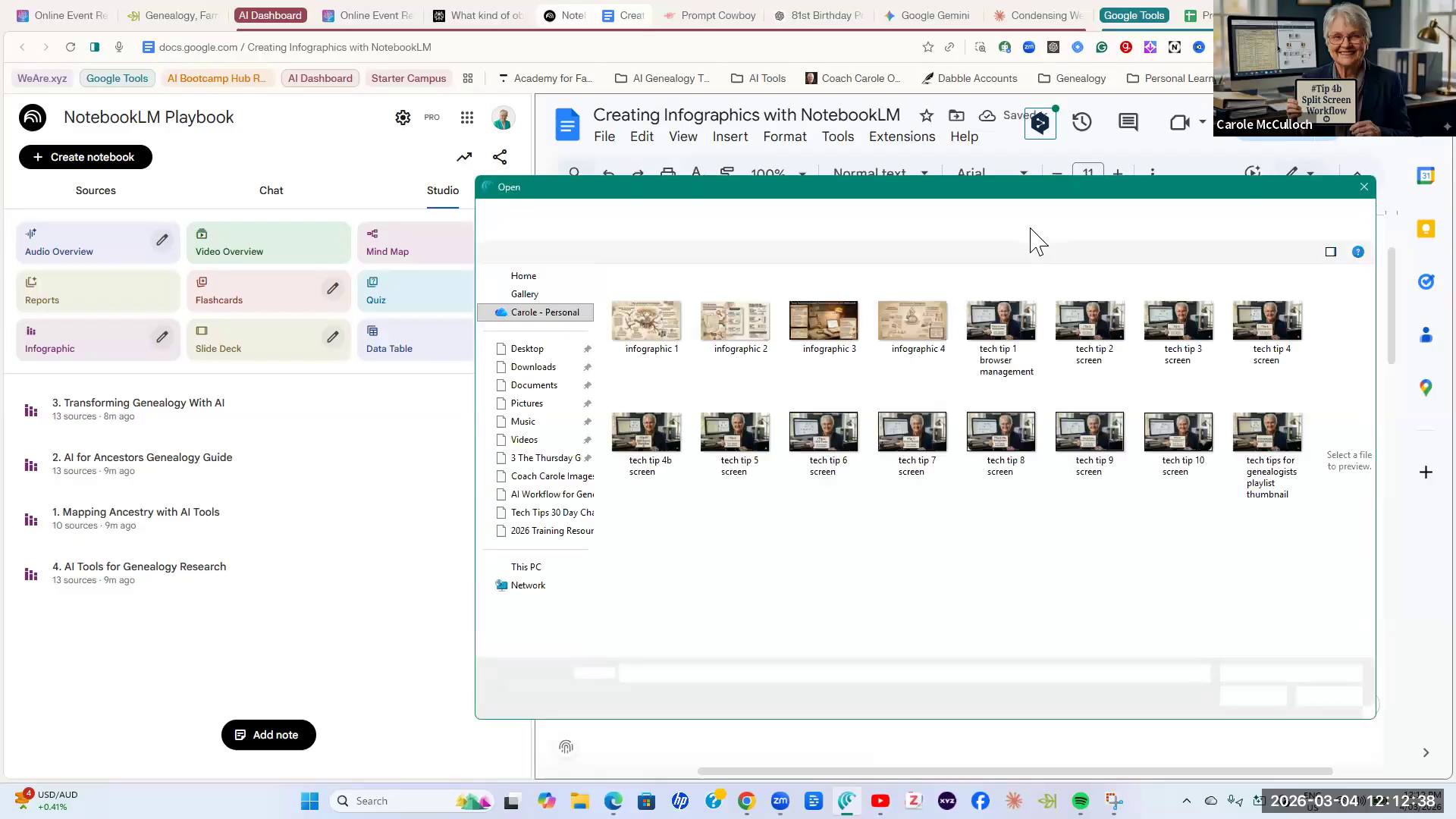
click(654, 334)
click(1248, 696)
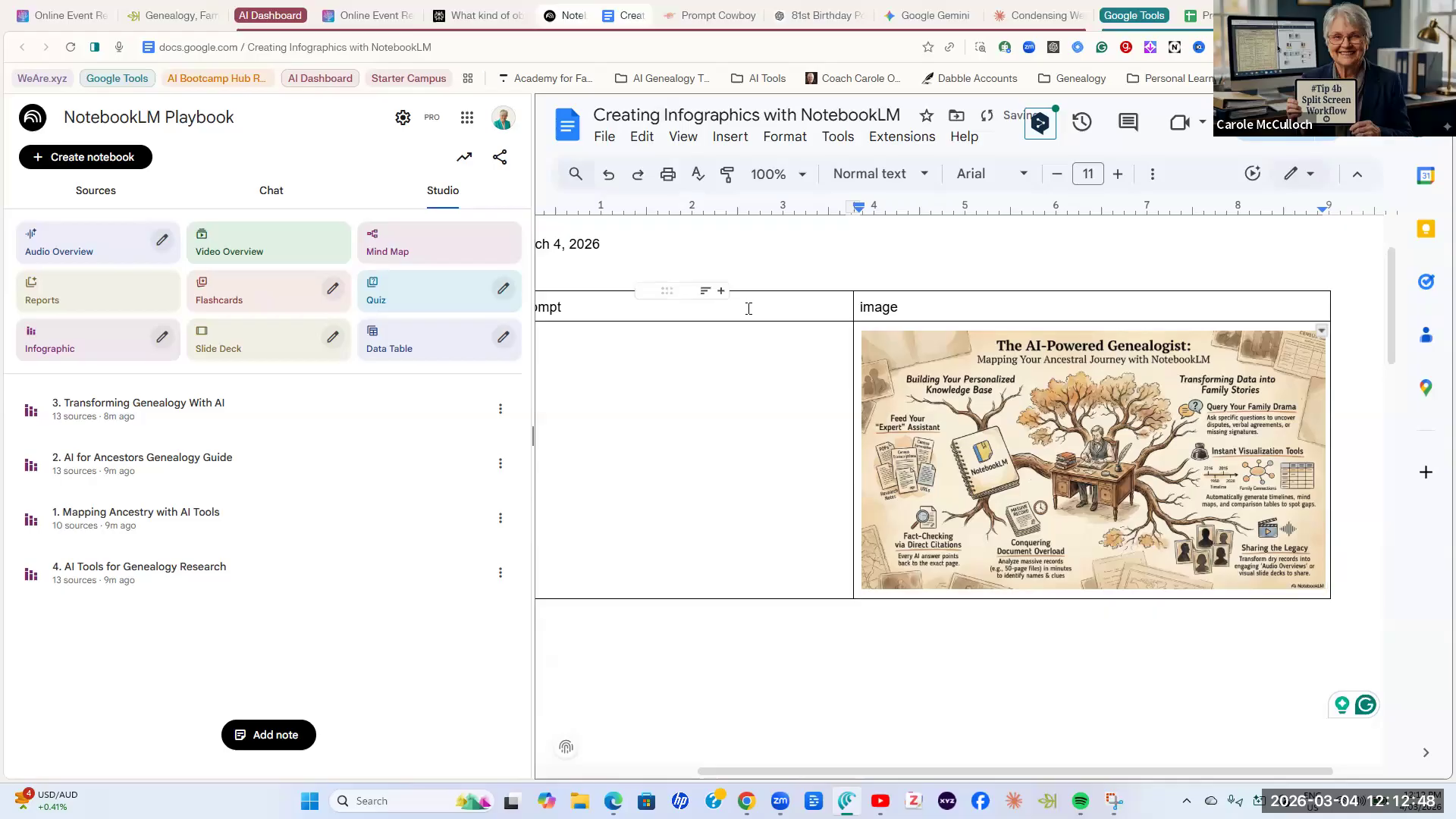
Review the infographics in all four table rows, and return to the prompt cell of row 1.
scroll(779, 370, down, 8)
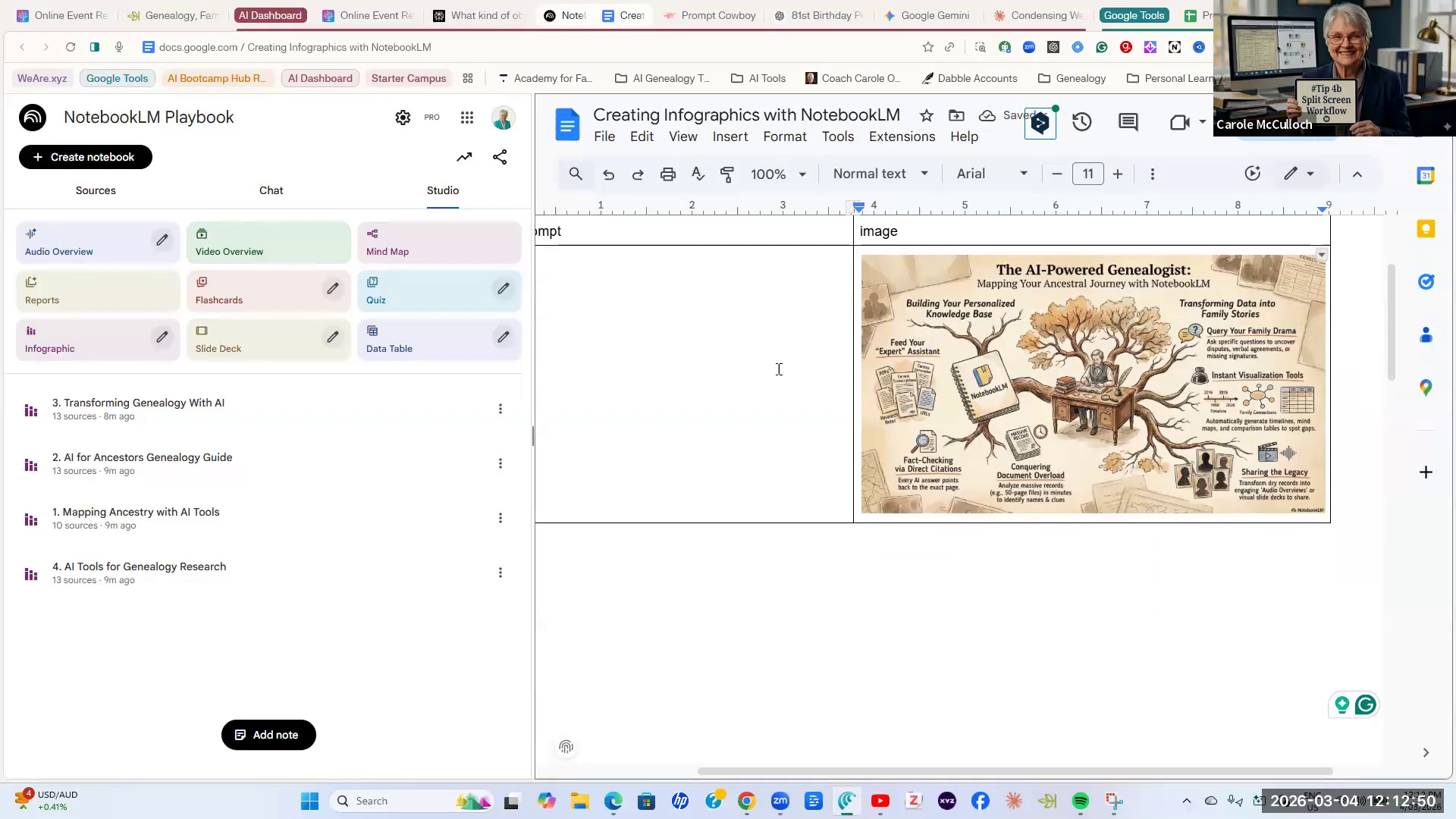
scroll(779, 368, down, 8)
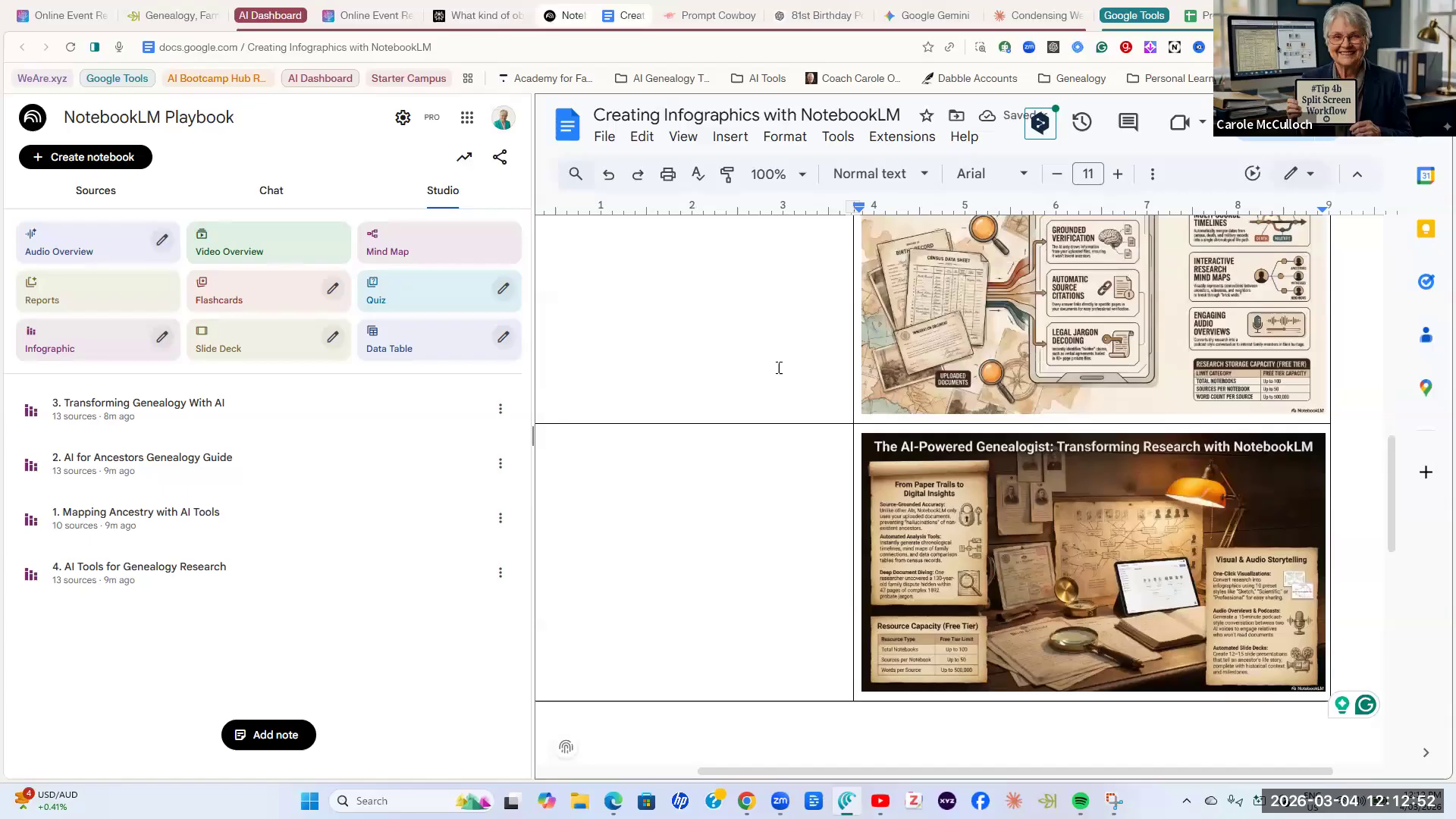
scroll(779, 367, down, 1)
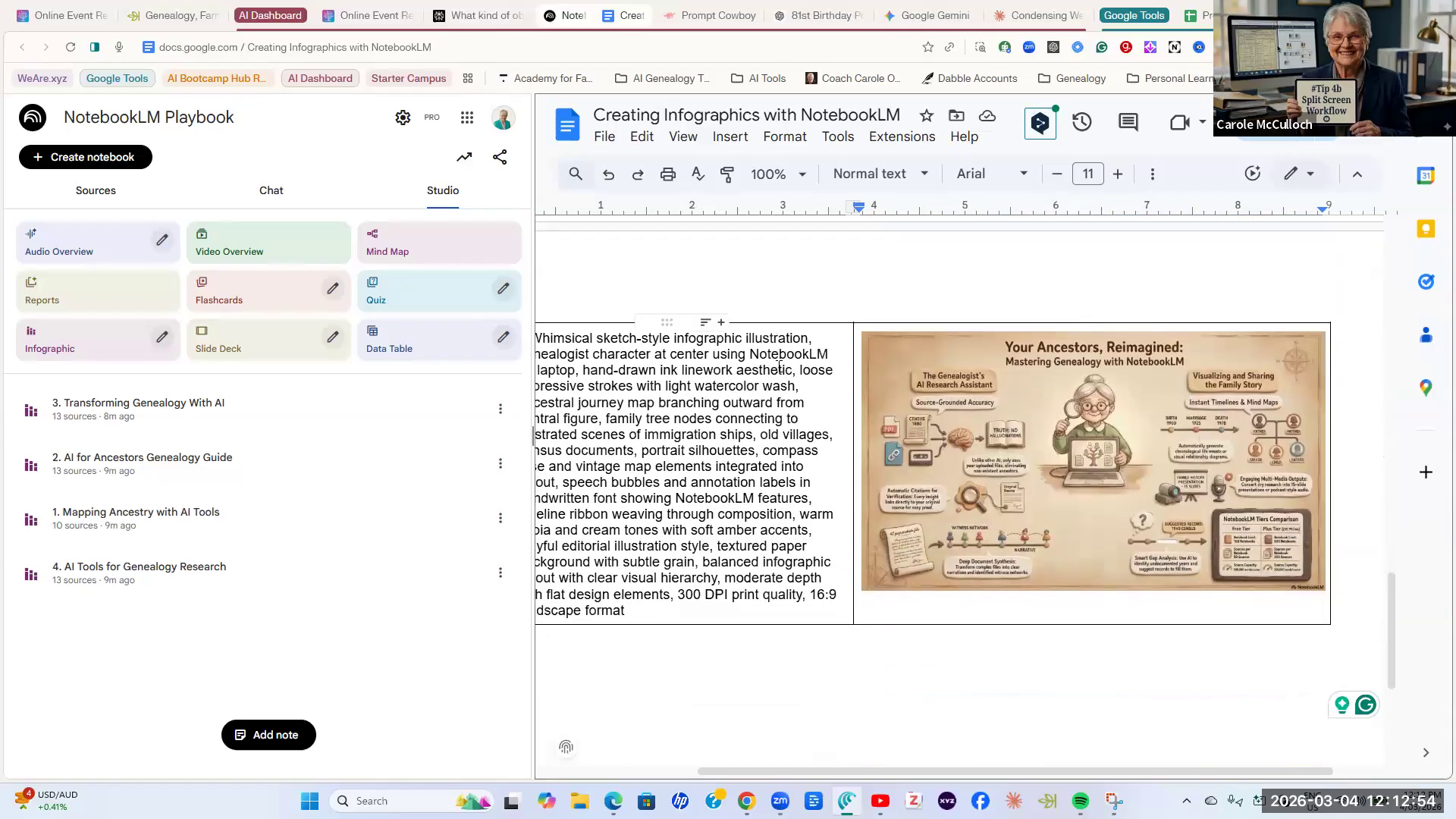
scroll(779, 367, up, 10)
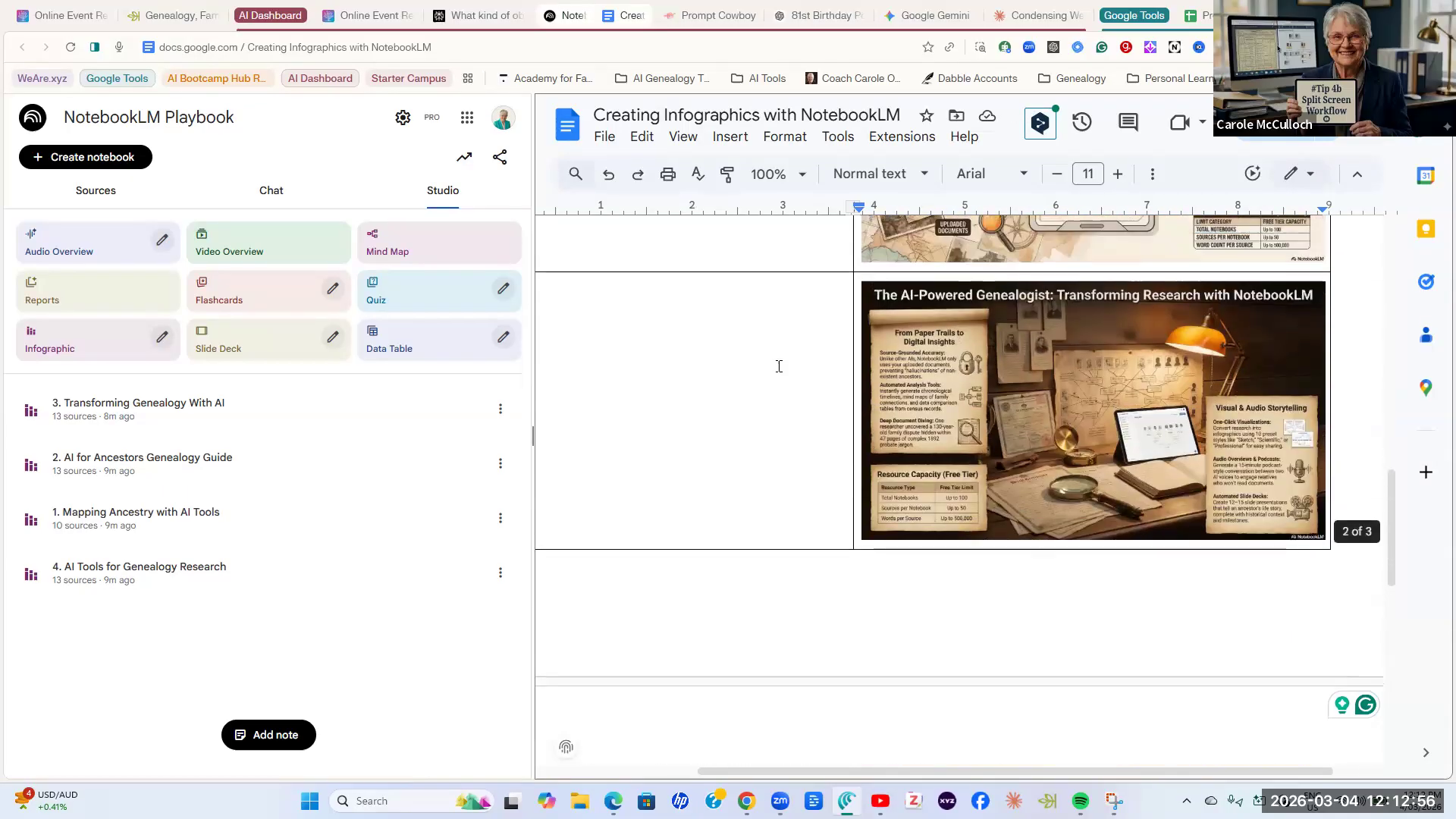
scroll(779, 366, up, 8)
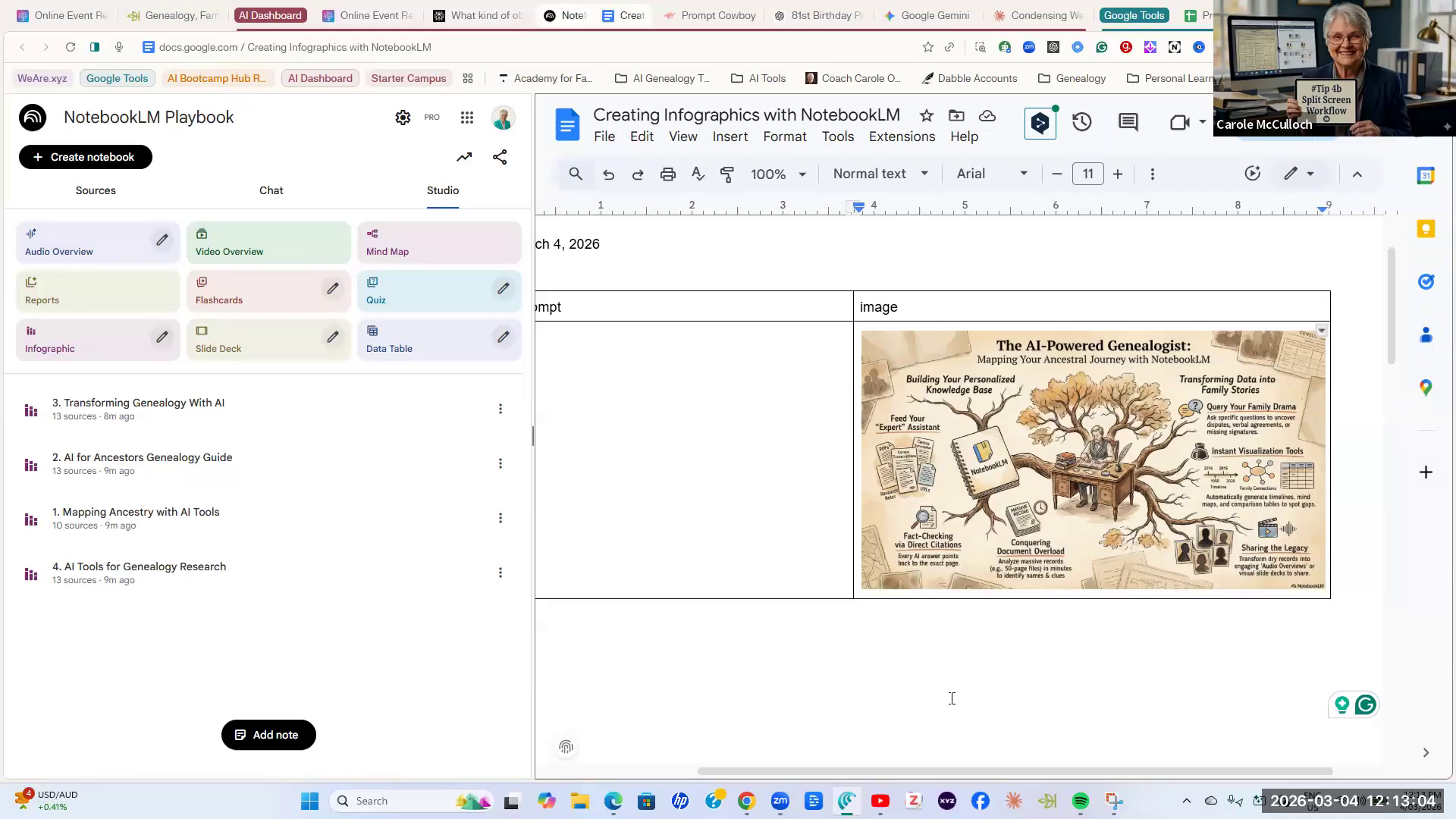
drag(1132, 779, 1069, 778)
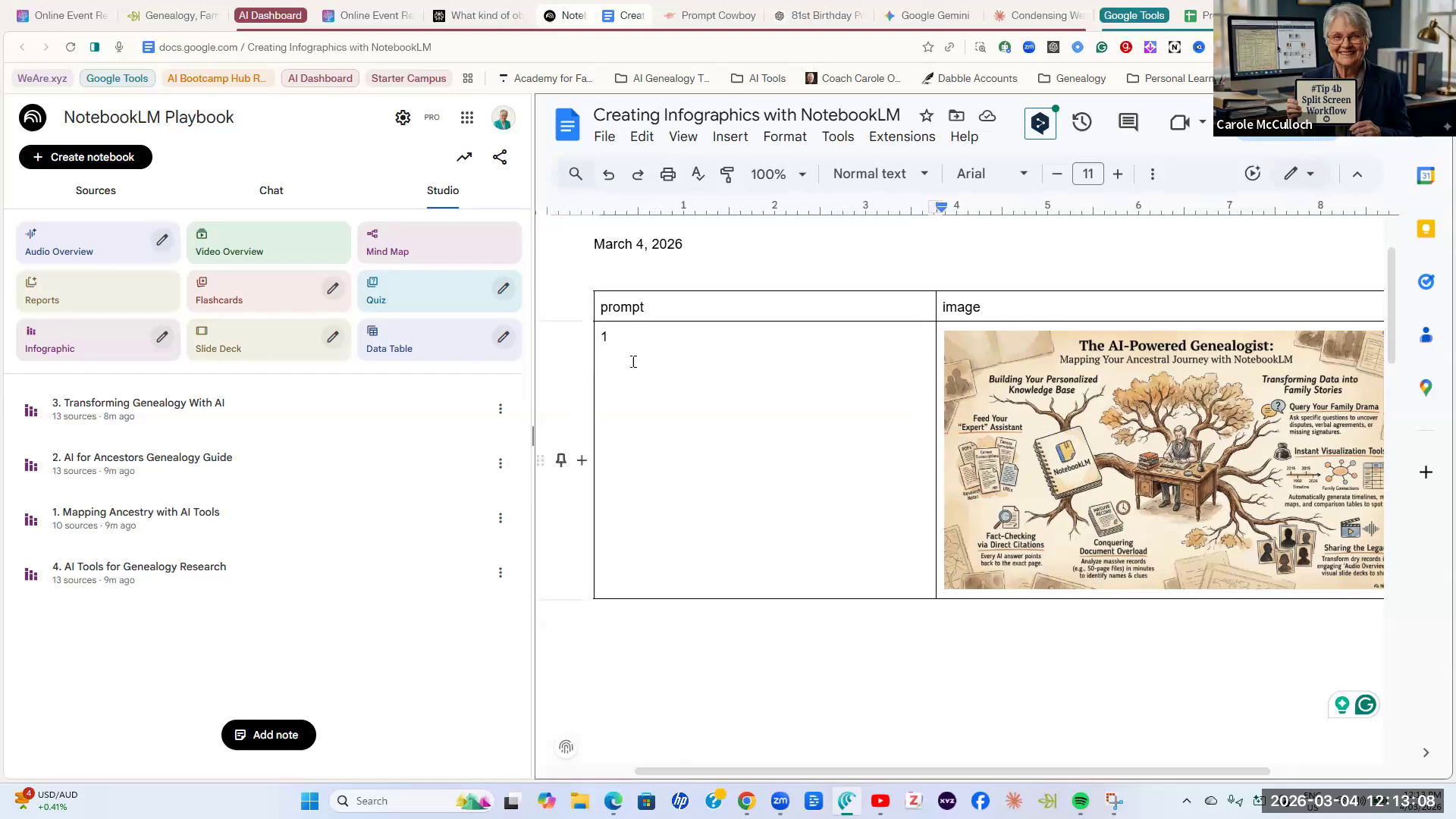
Copy the custom prompt of the "1. Mapping Ancestry with AI Tools" infographic into the prompt cell of row 1.
click(501, 520)
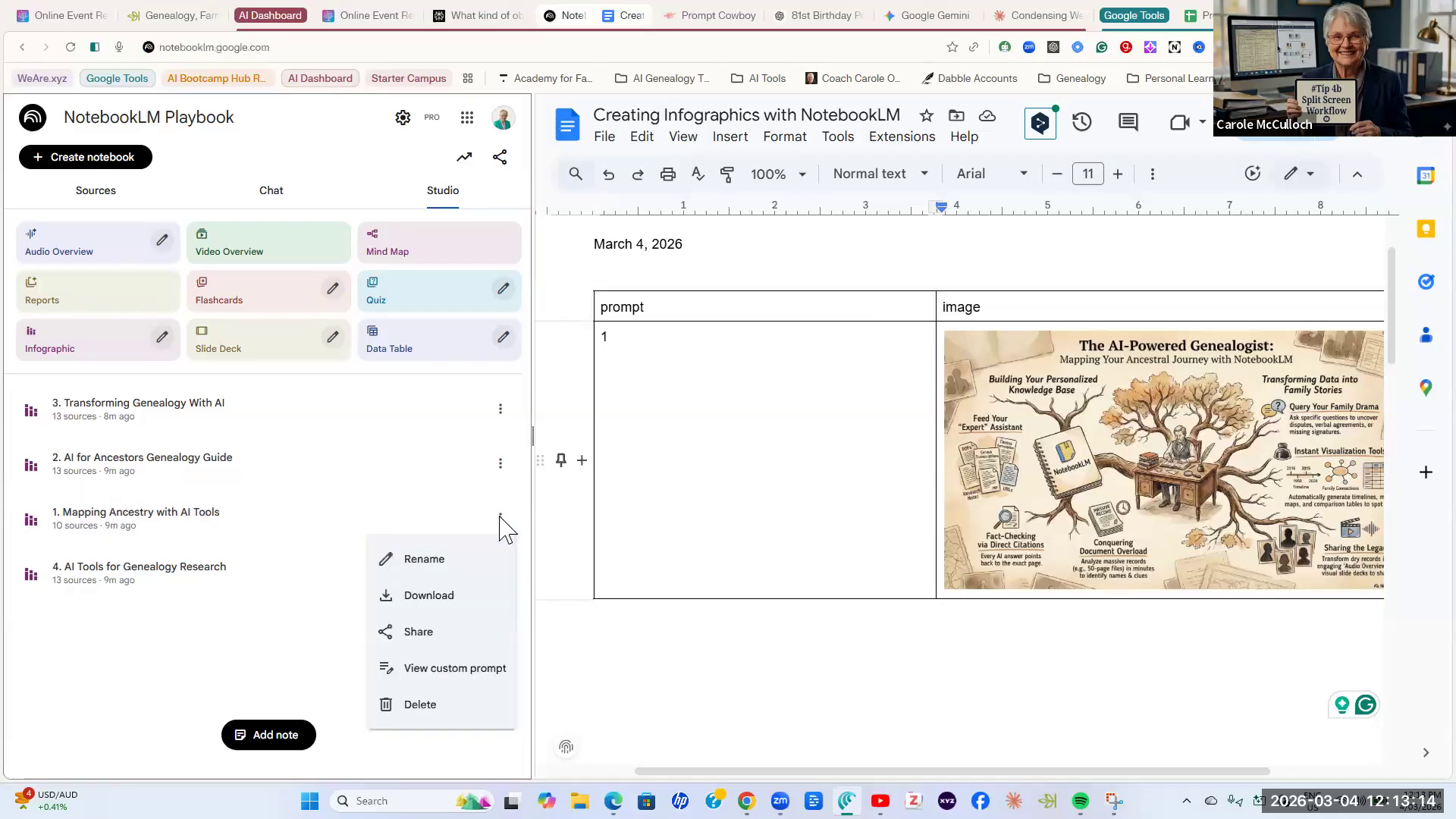
click(453, 669)
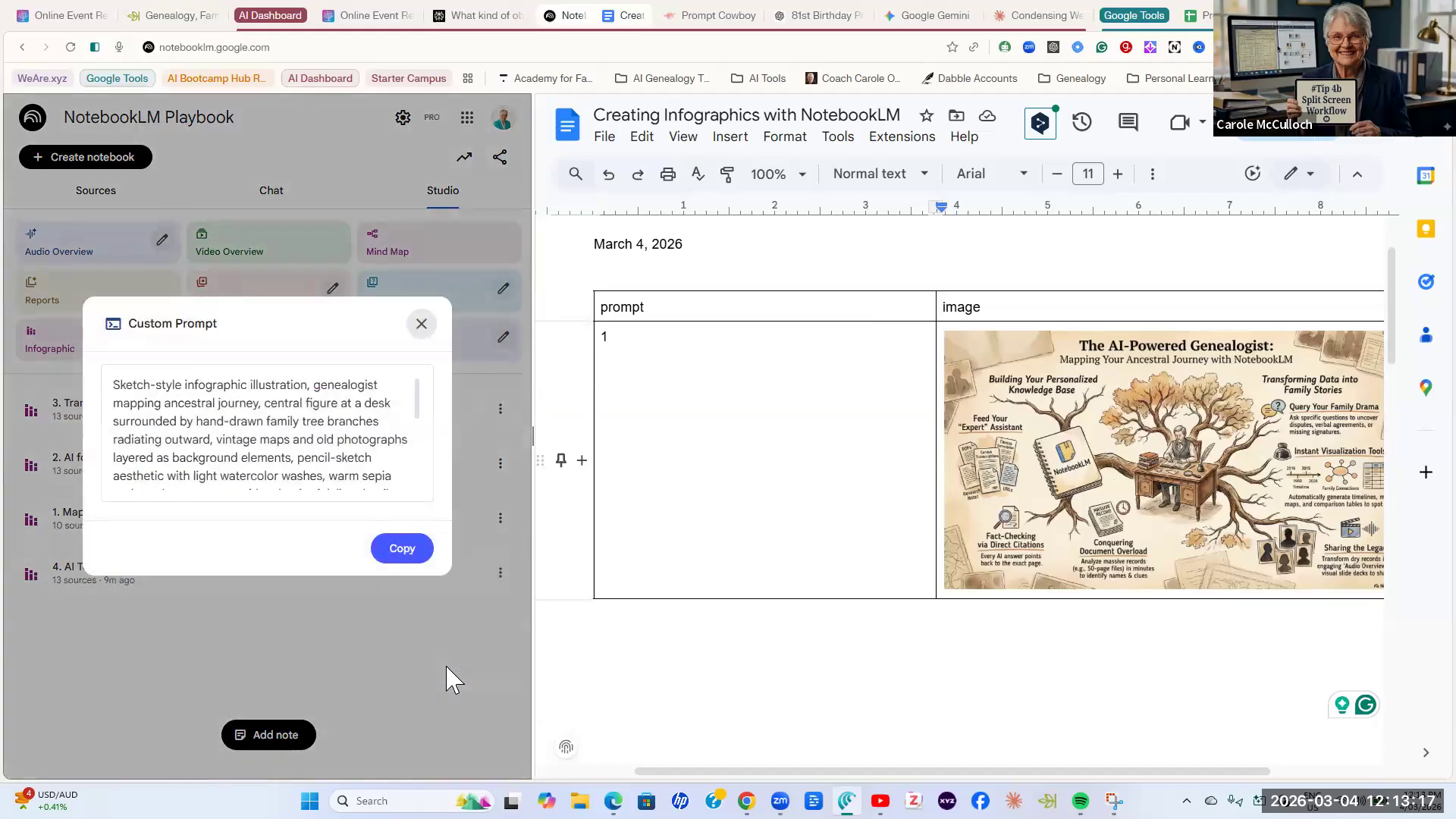
click(401, 549)
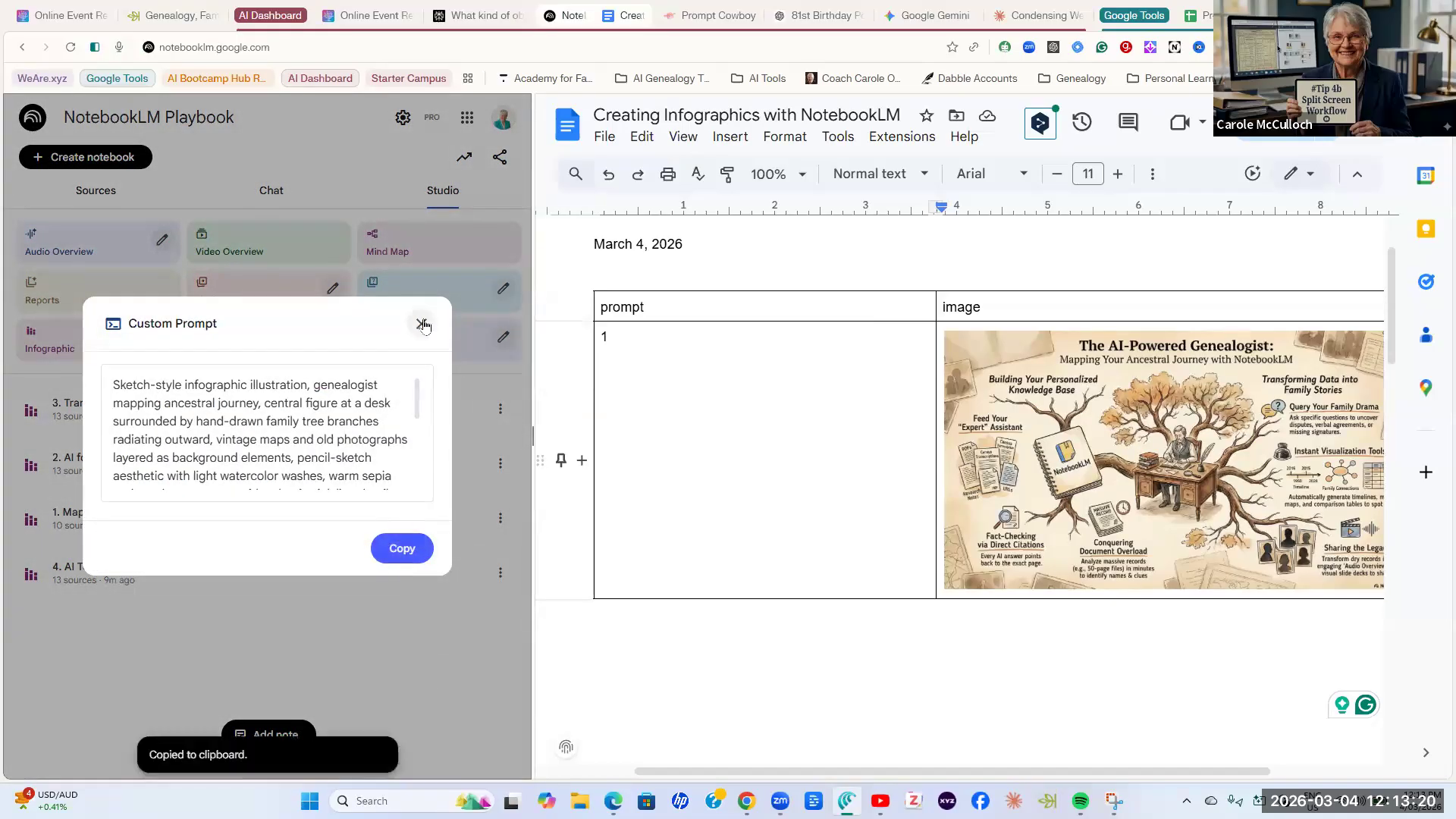
click(421, 324)
click(640, 338)
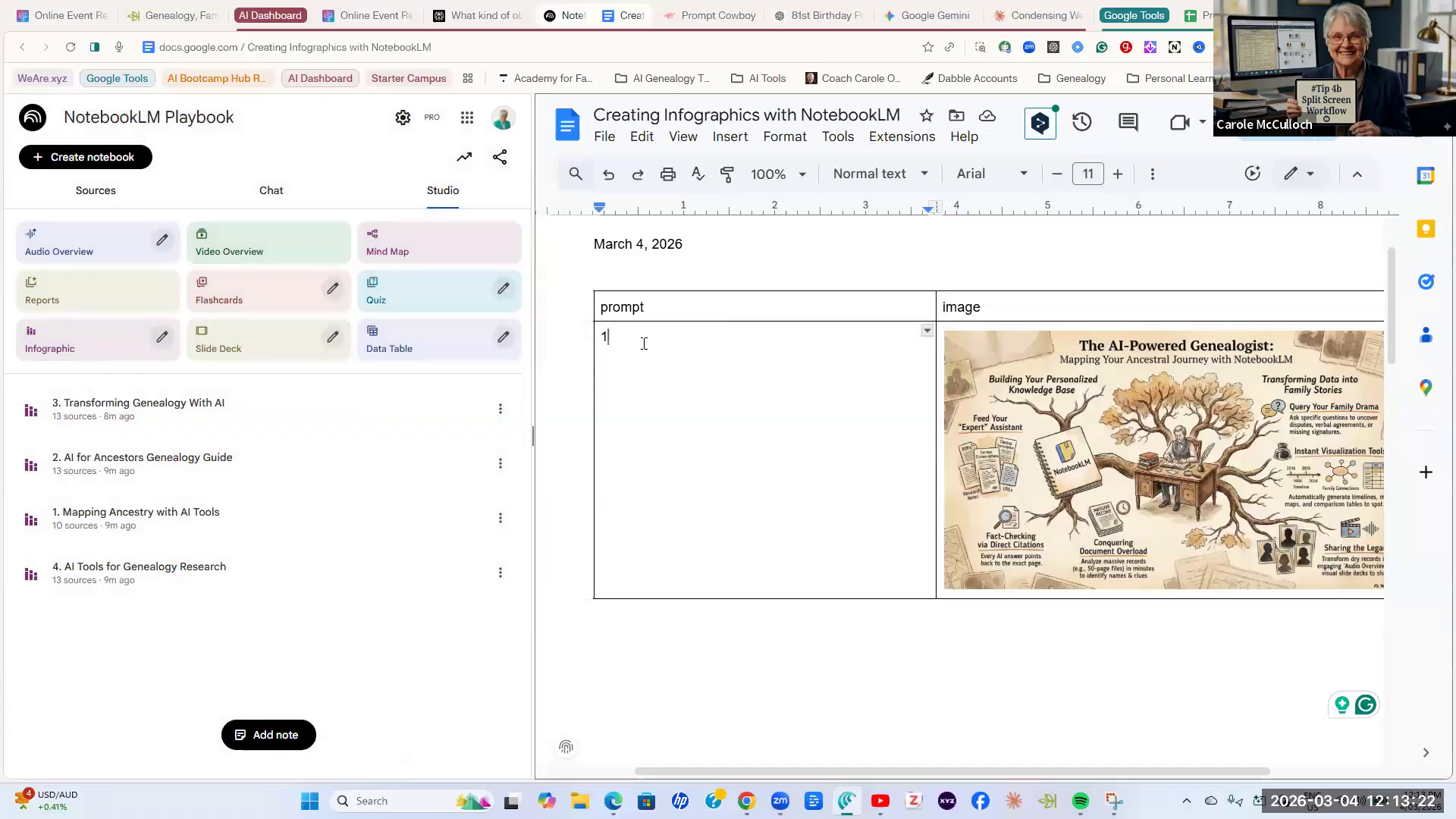
key(ctrl+v)
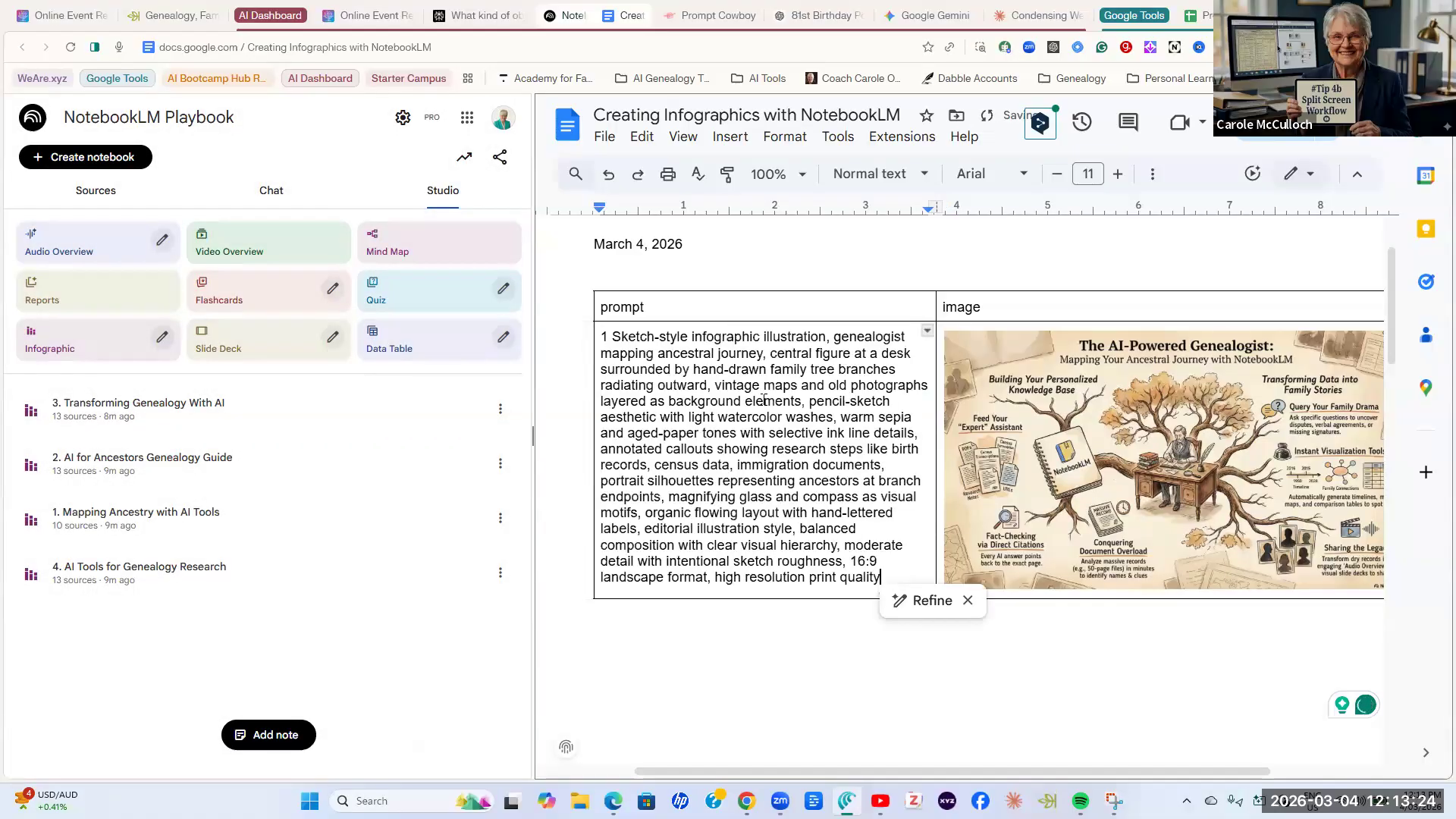
Copy the custom prompt of the "2. AI for Ancestors Genealogy Guide" infographic into the prompt cell of row 2.
scroll(726, 473, down, 5)
scroll(725, 472, down, 3)
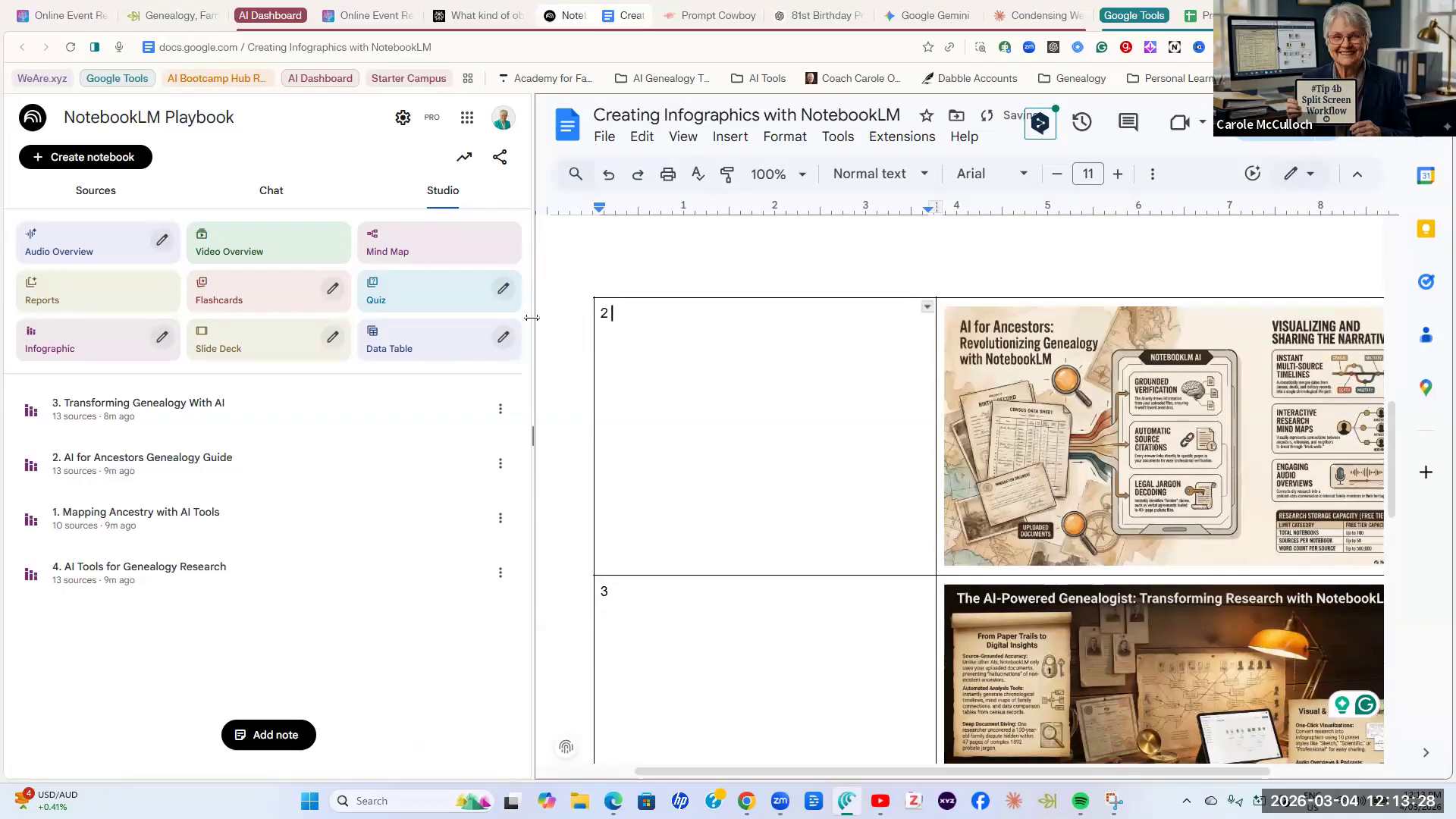
click(500, 464)
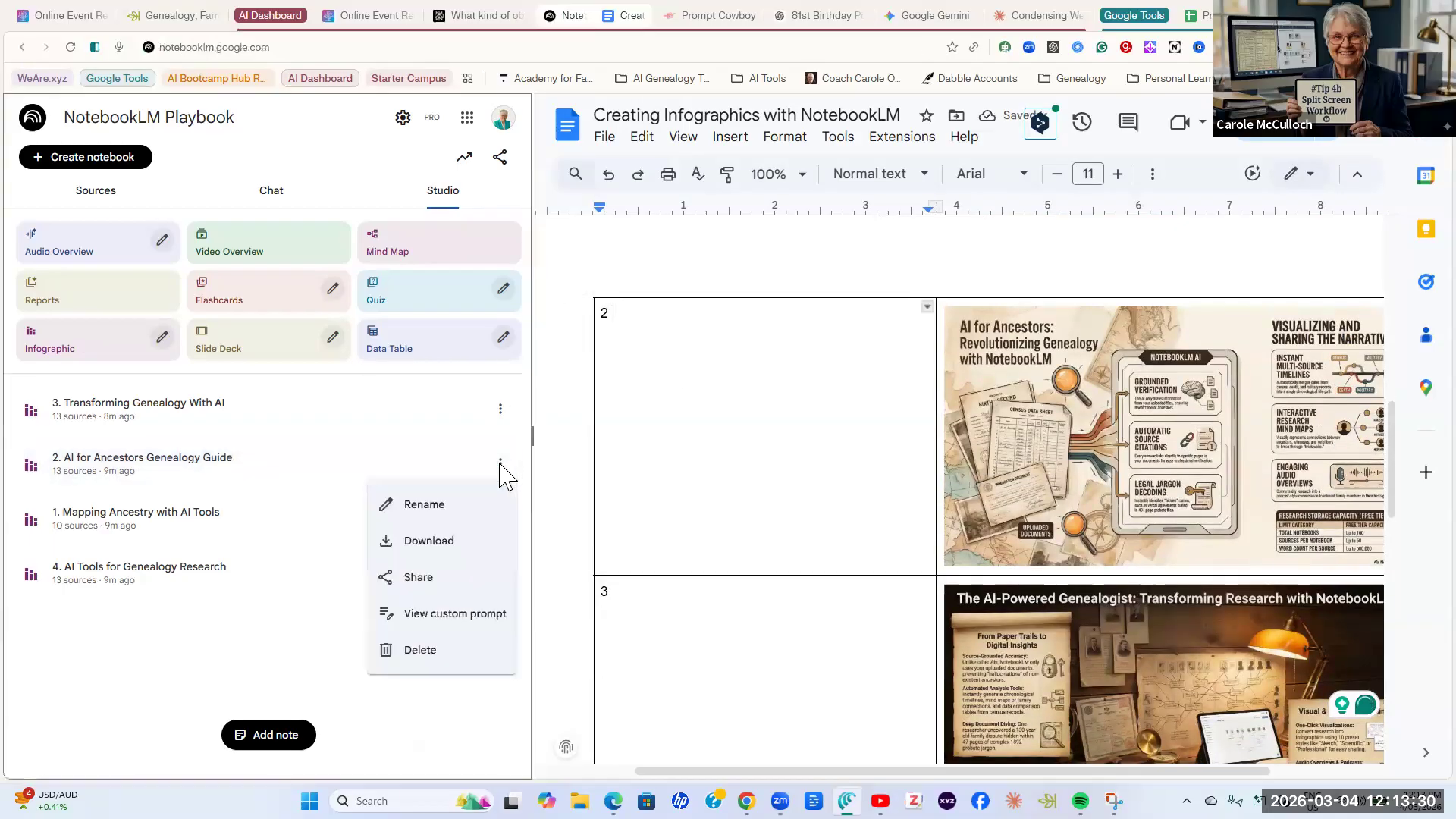
click(431, 611)
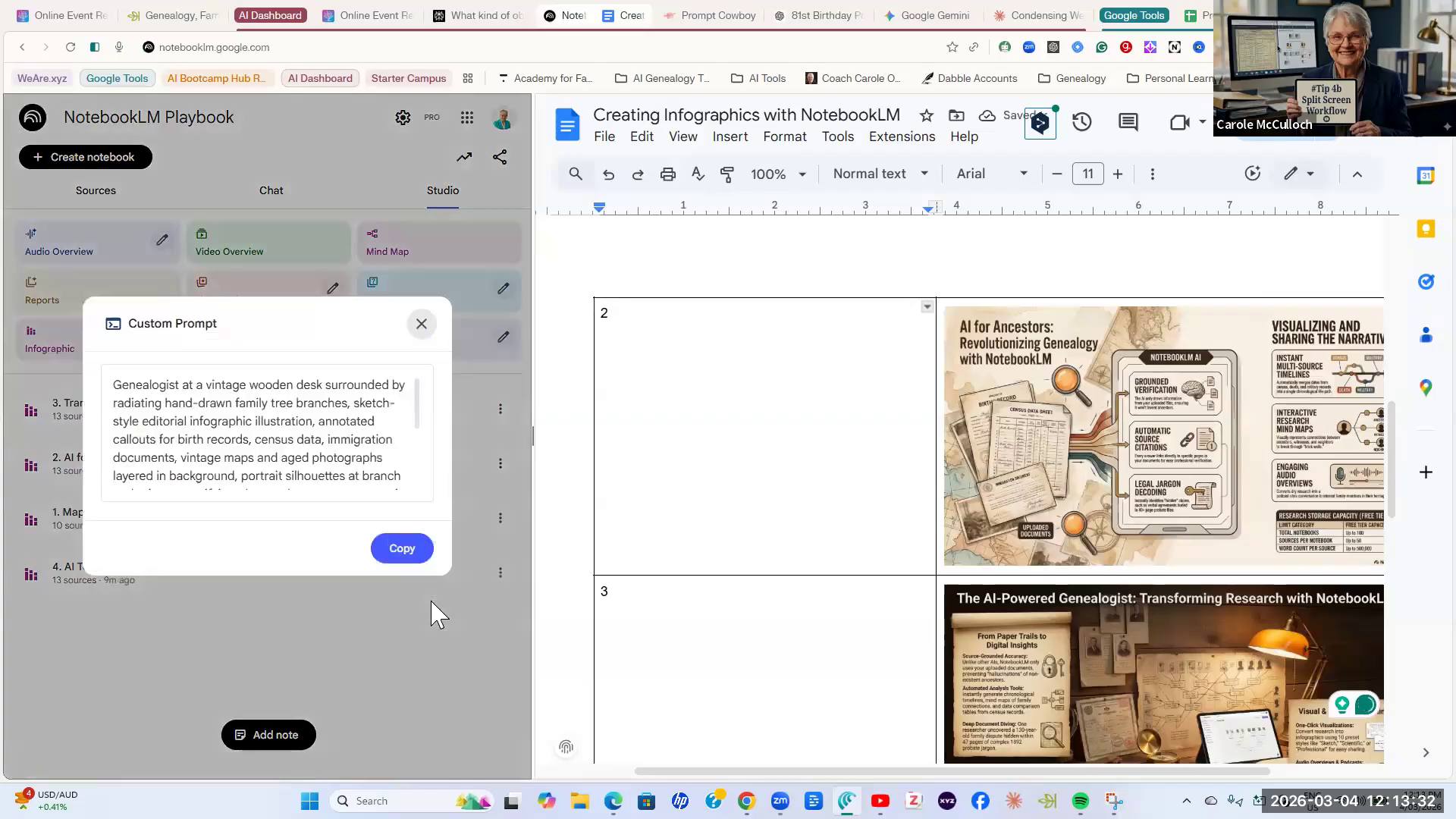
click(396, 552)
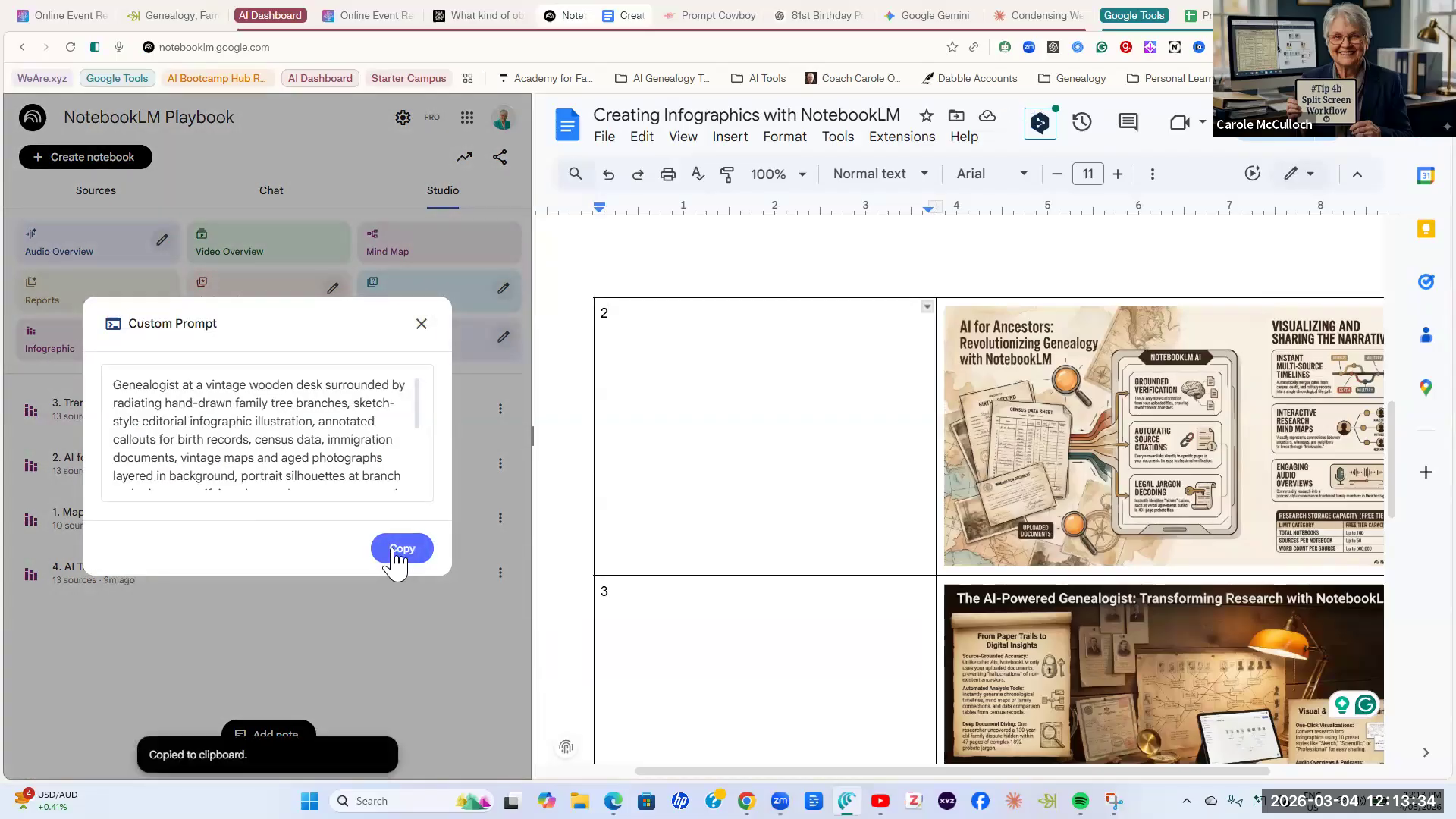
click(421, 324)
click(636, 335)
key(ctrl+v)
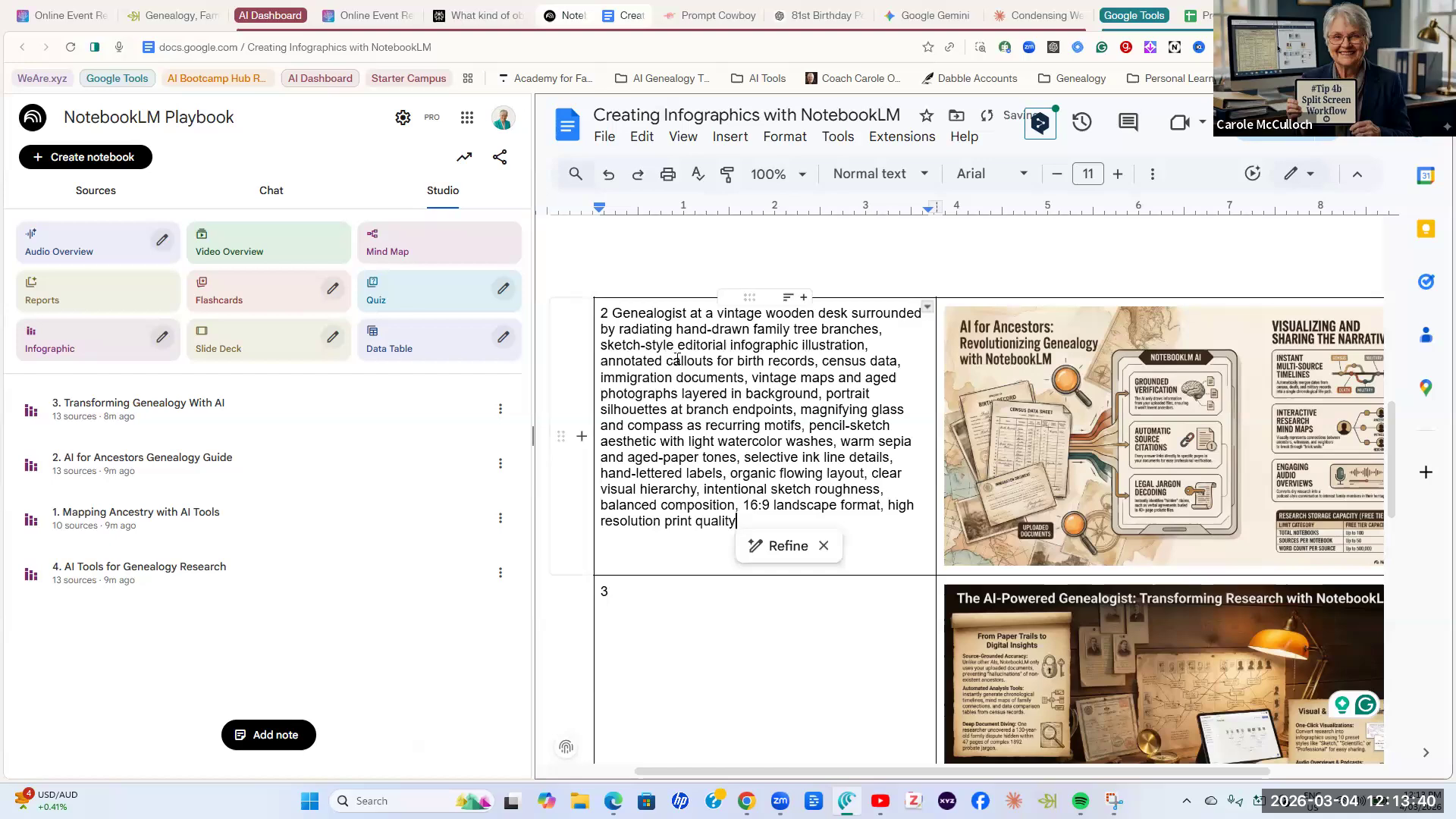
Copy the custom prompt of the "3. Transforming Genealogy With AI" infographic into the prompt cell of row 3.
click(642, 606)
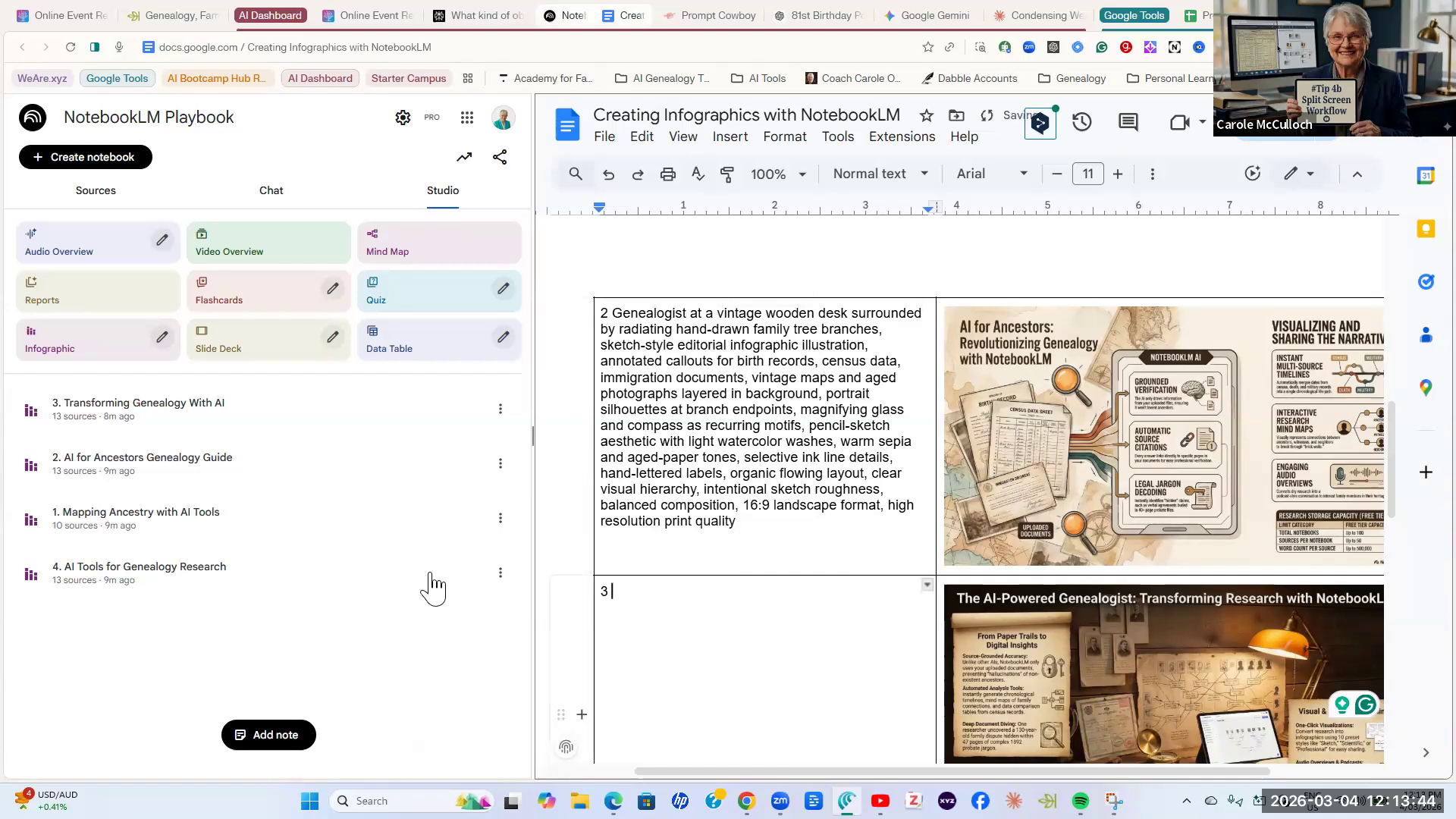
click(500, 411)
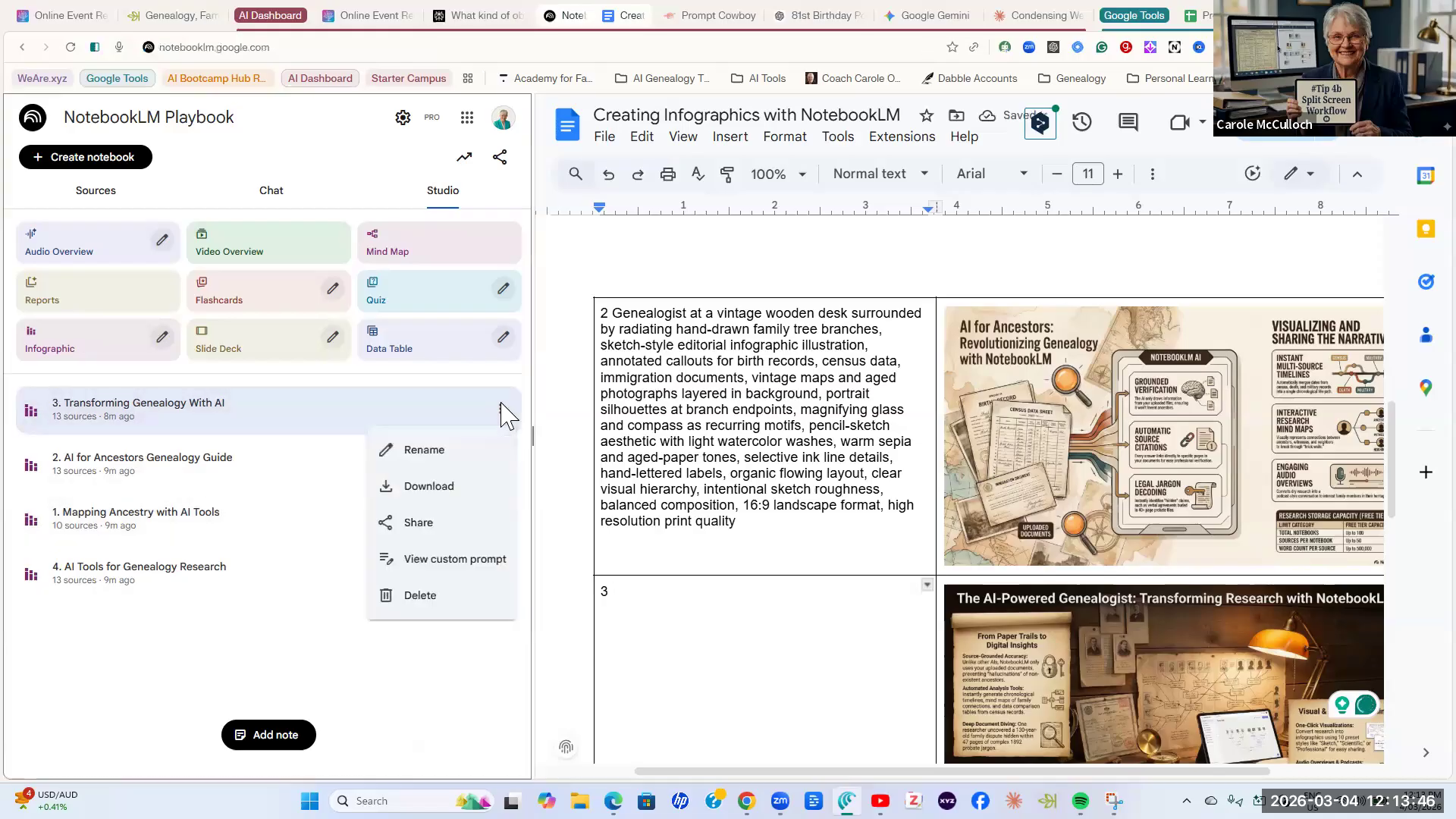
click(455, 561)
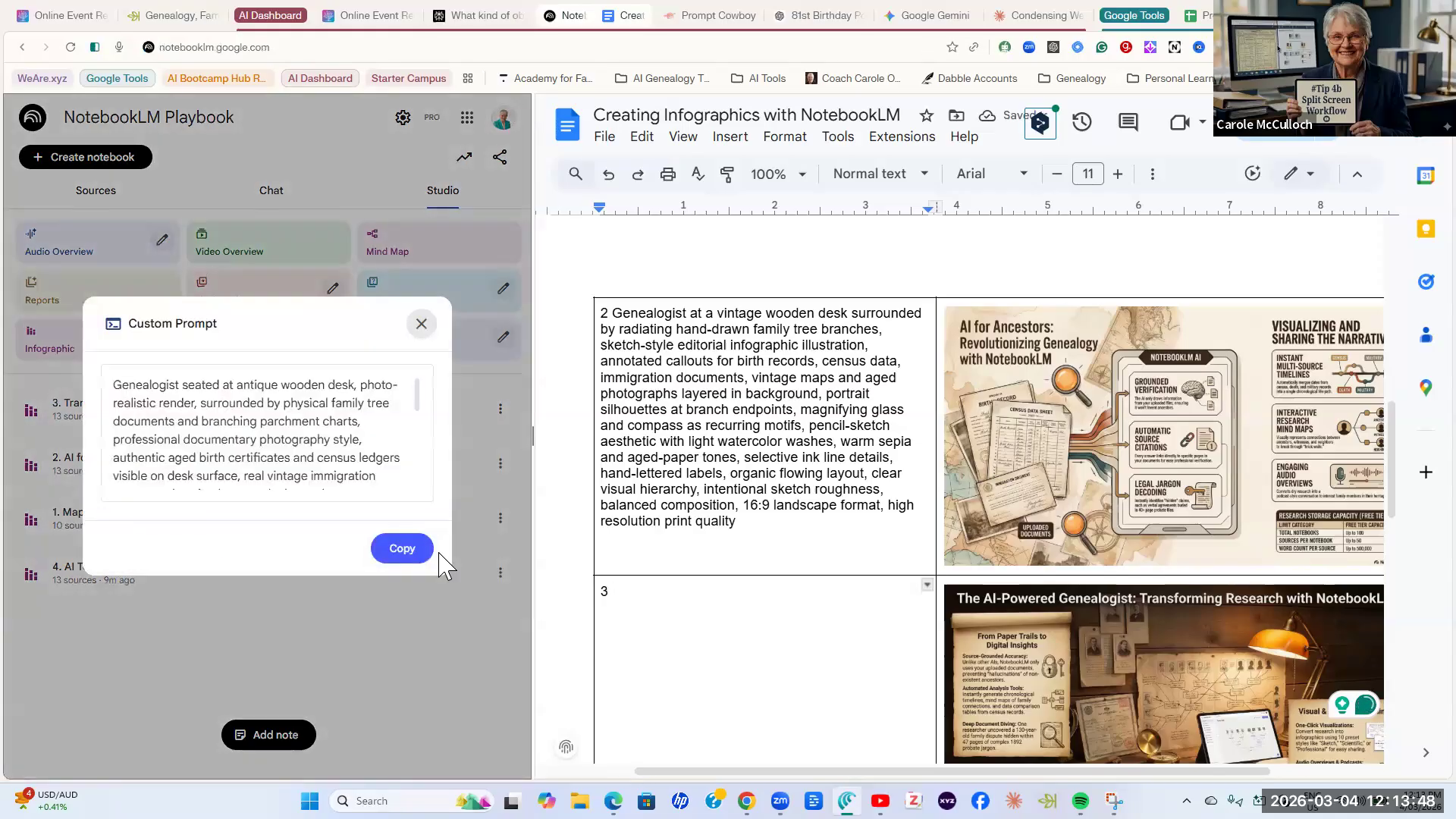
click(402, 548)
click(637, 600)
key(ctrl+v)
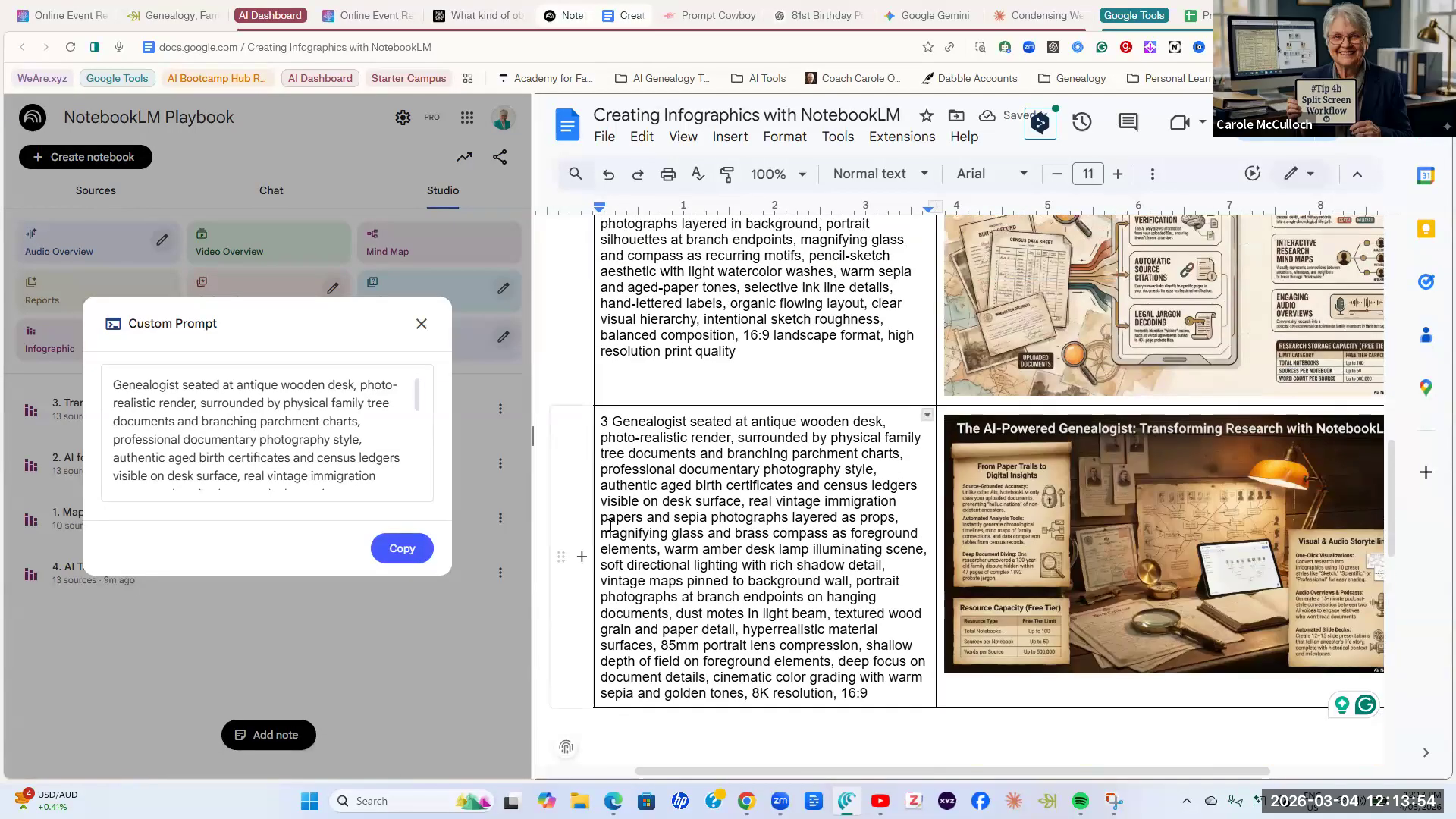
Review the prompts and images in all four table rows, return to the document's beginning, and close the custom prompt view.
scroll(701, 463, up, 2)
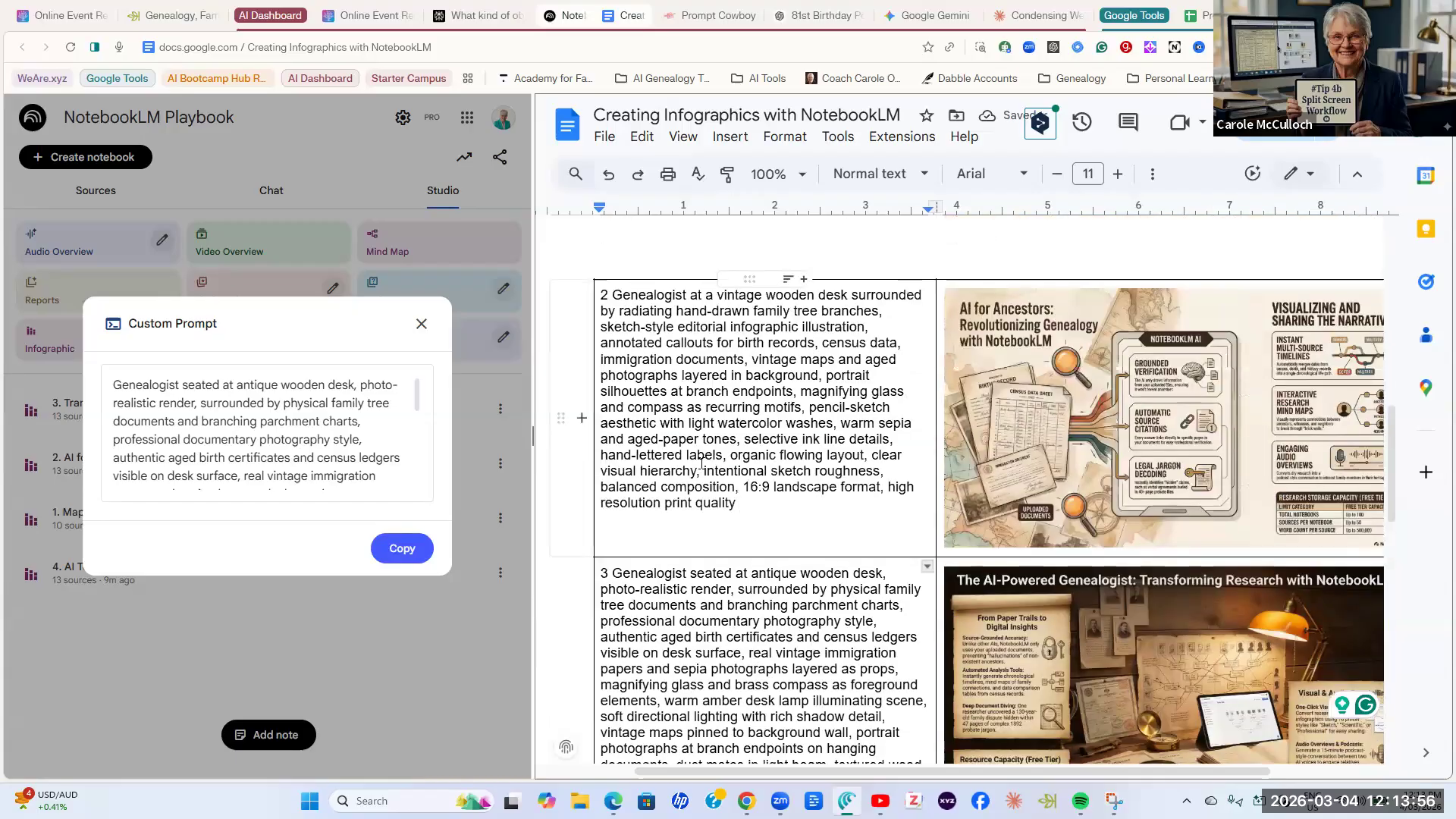
scroll(701, 462, down, 2)
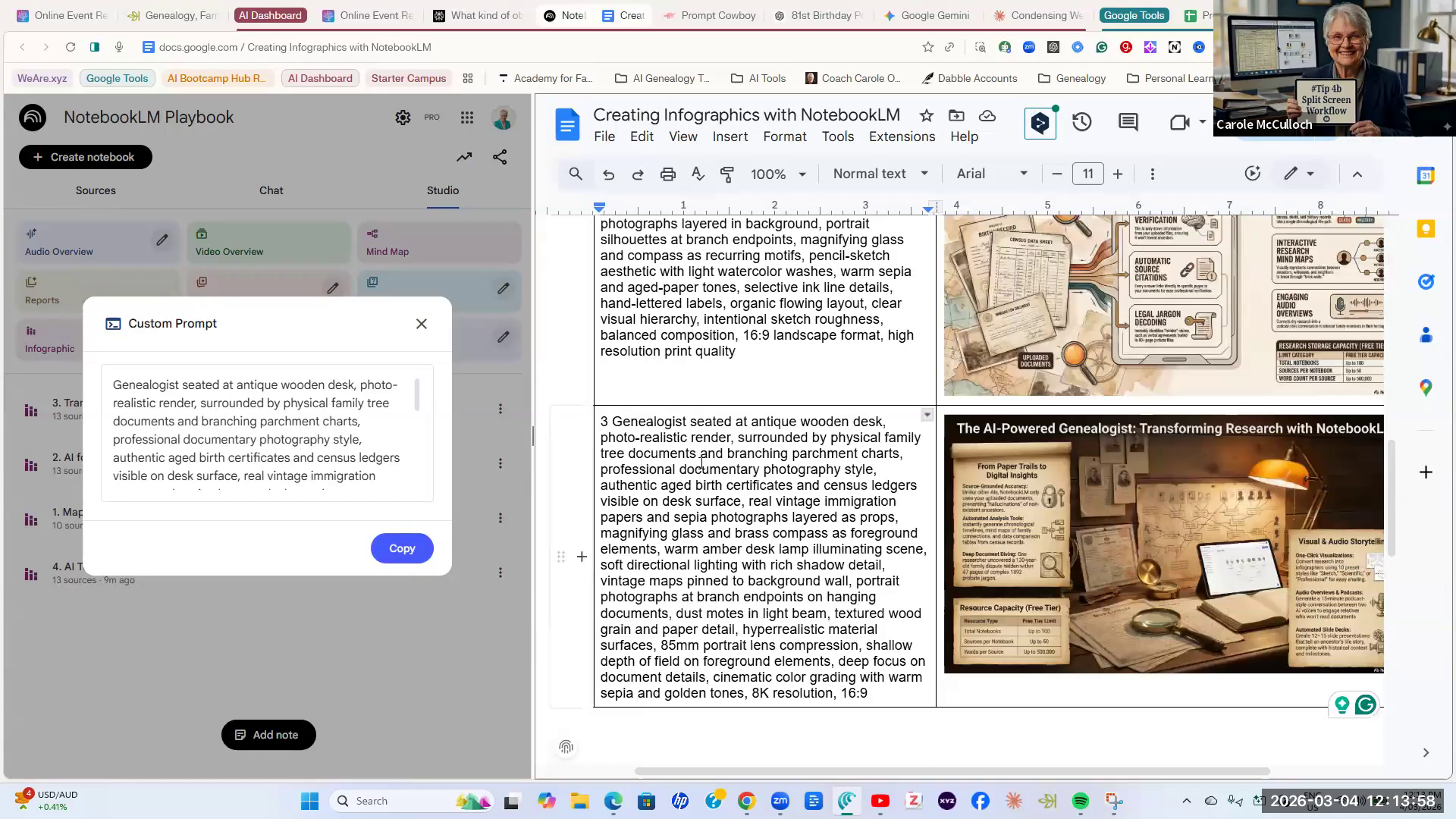
scroll(702, 462, down, 5)
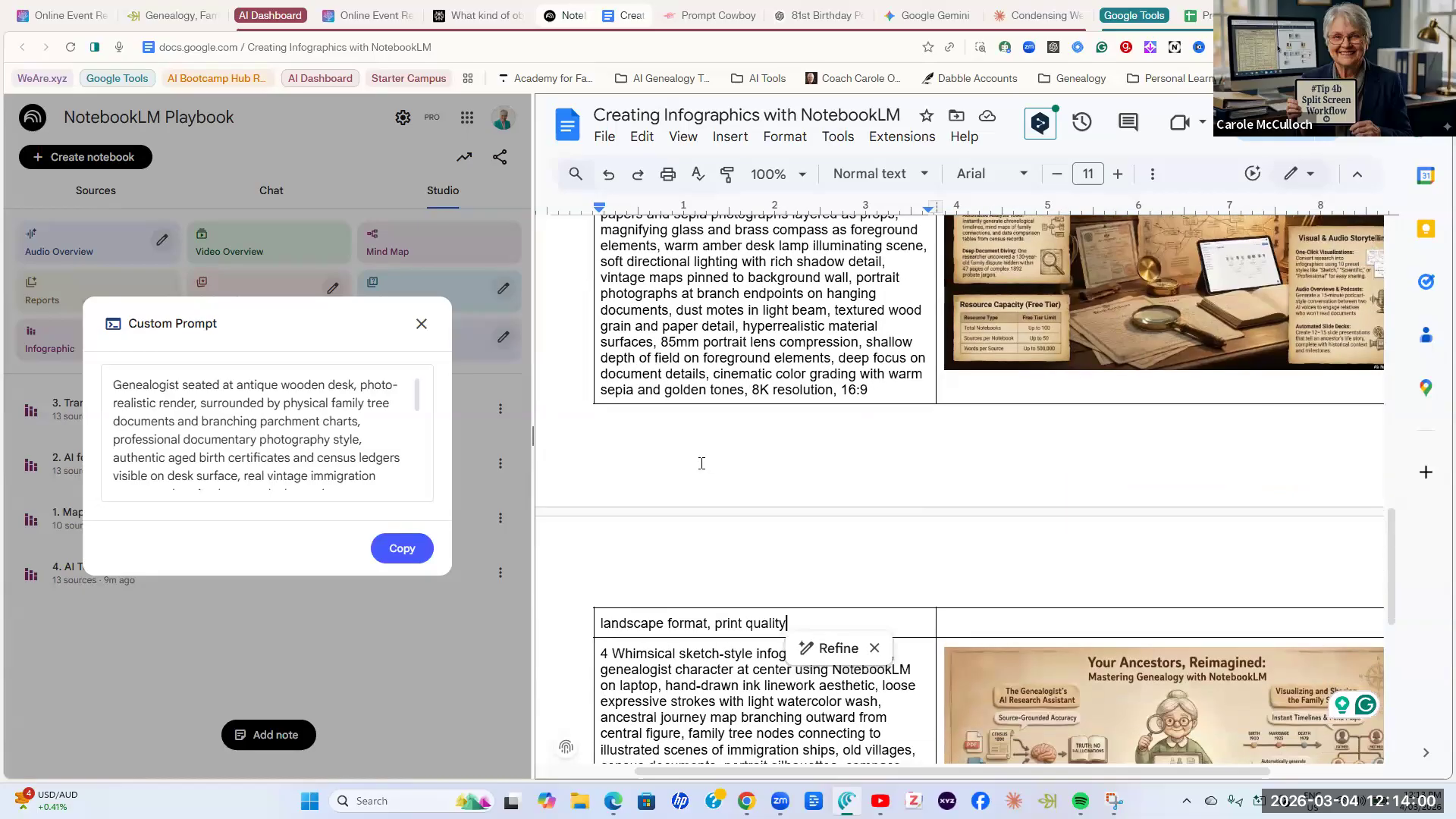
scroll(701, 463, down, 4)
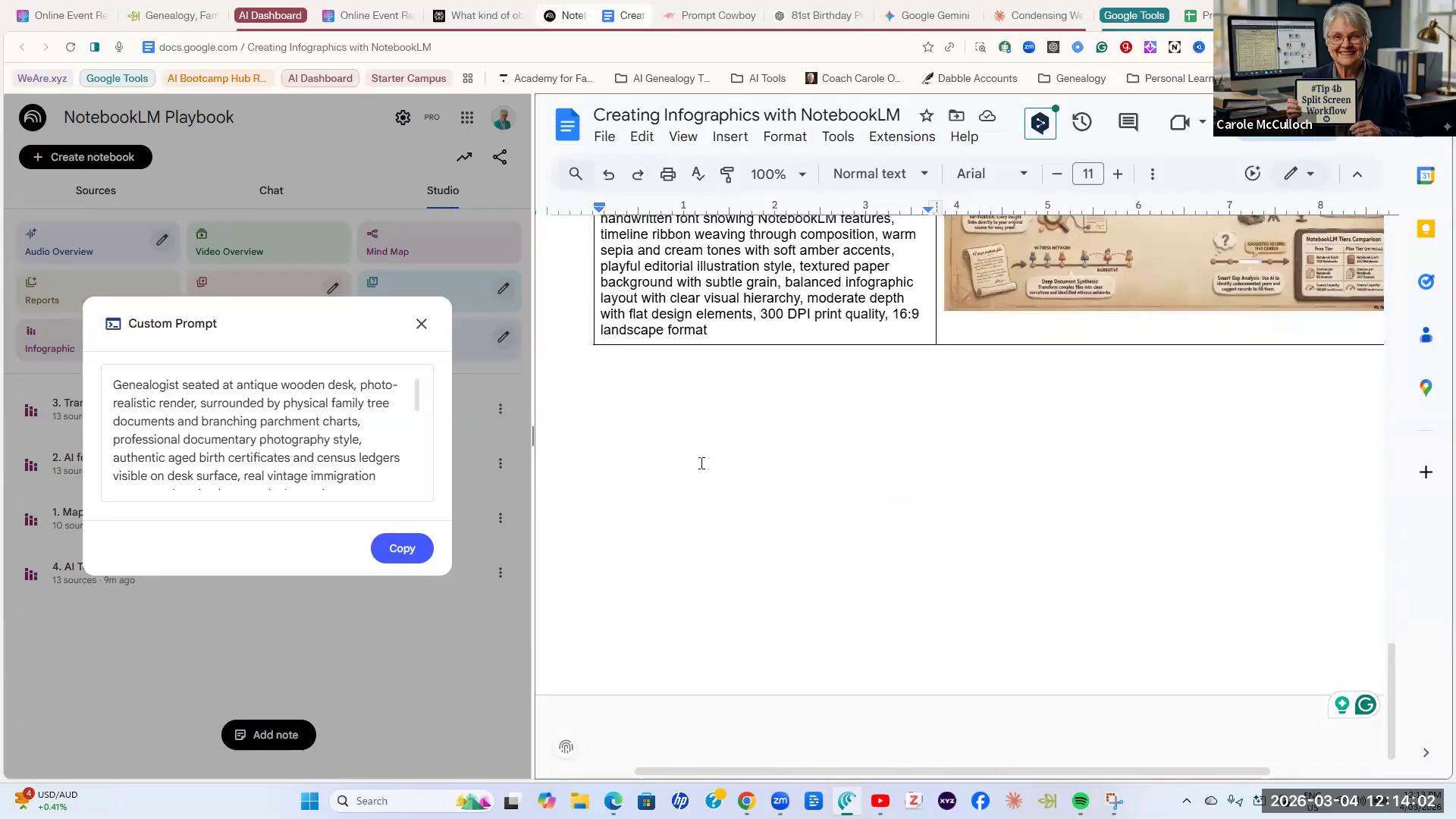
scroll(701, 463, up, 4)
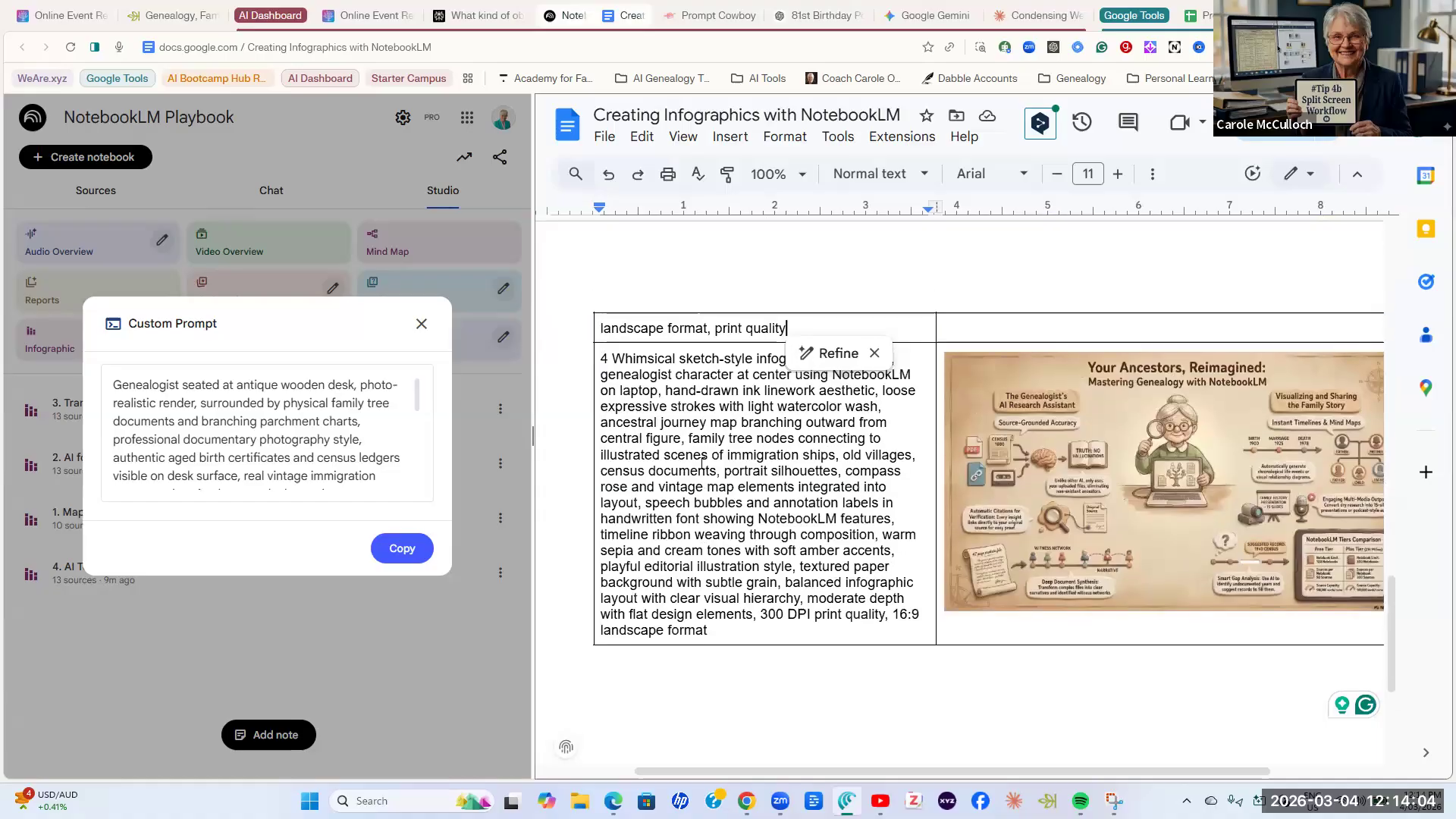
scroll(701, 462, up, 4)
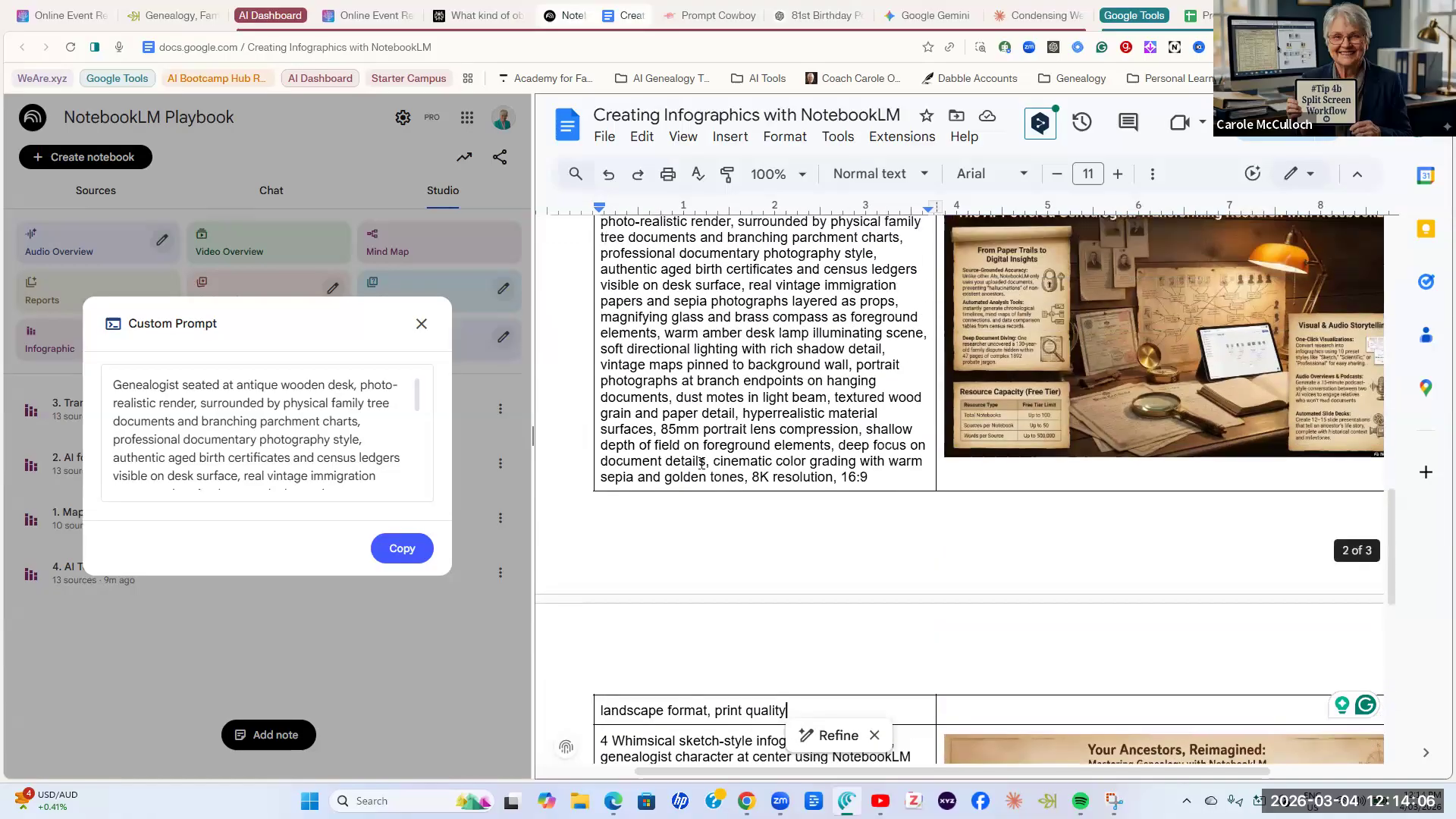
scroll(701, 463, up, 8)
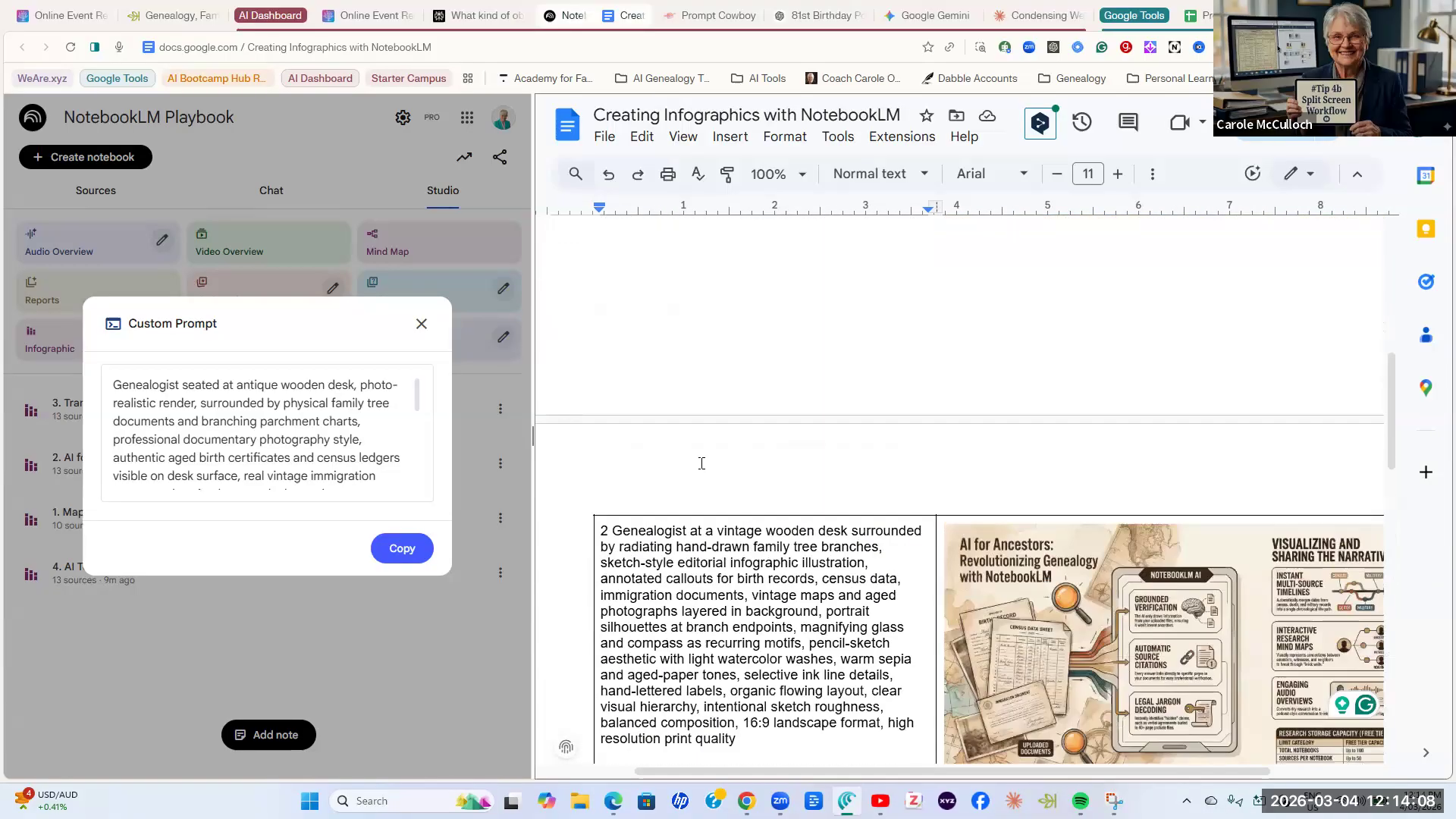
scroll(701, 462, up, 3)
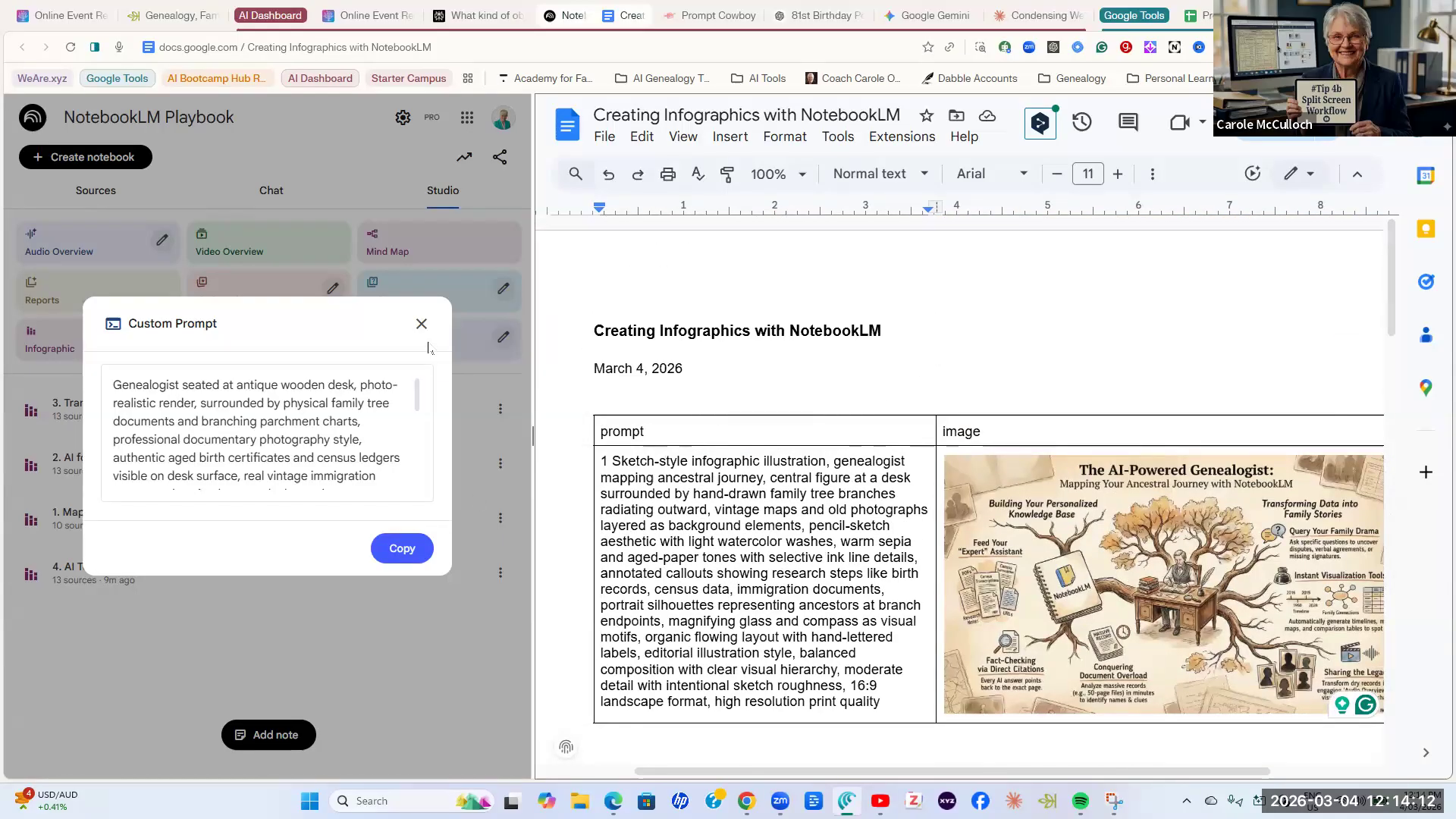
click(422, 324)
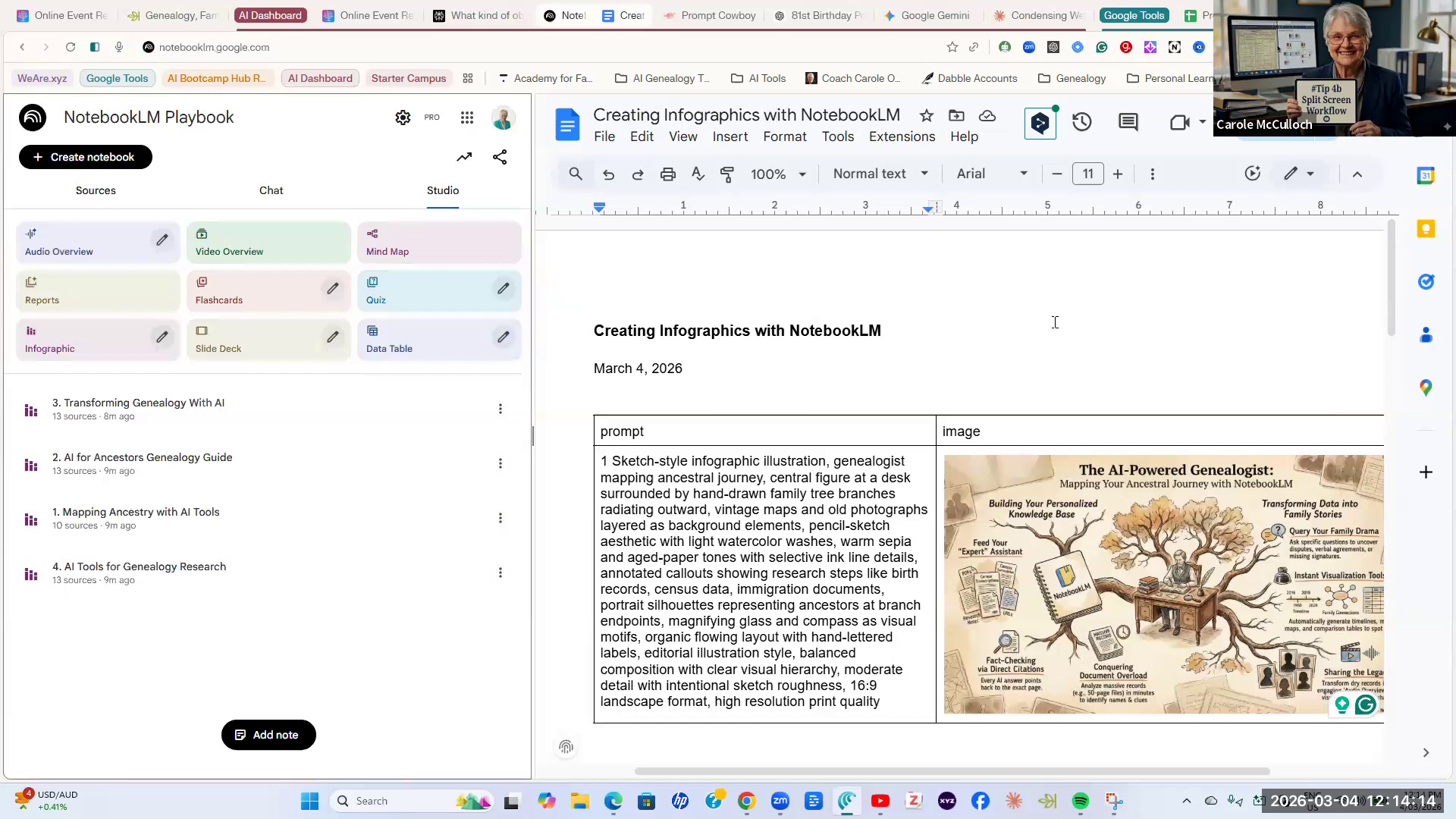